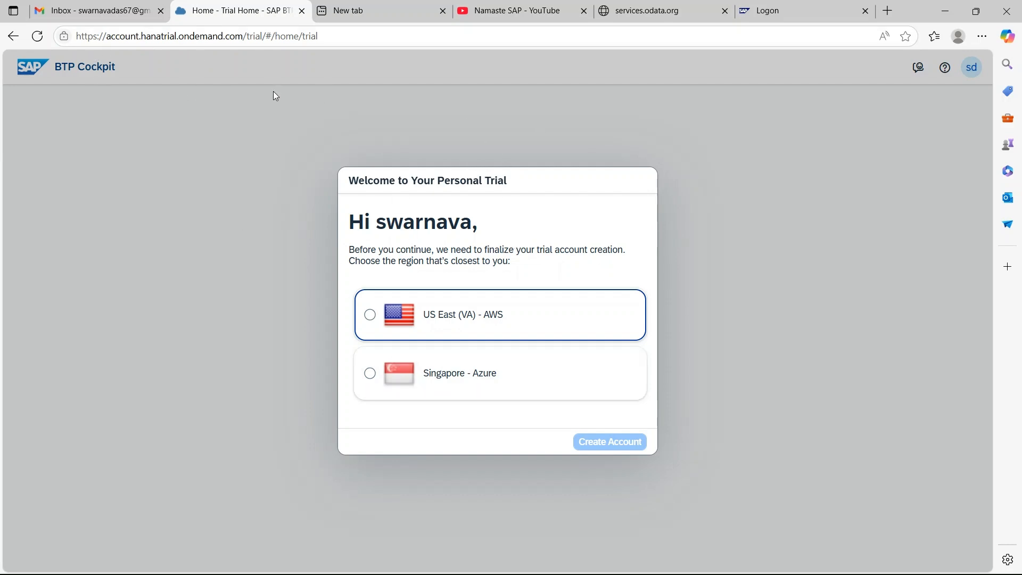
Open the "SAP BTP Account Creation & Cockpit Tour" video from Namaste SAP's SAP BTP - Business Technology Platform playlist on YouTube
left_click(519, 11)
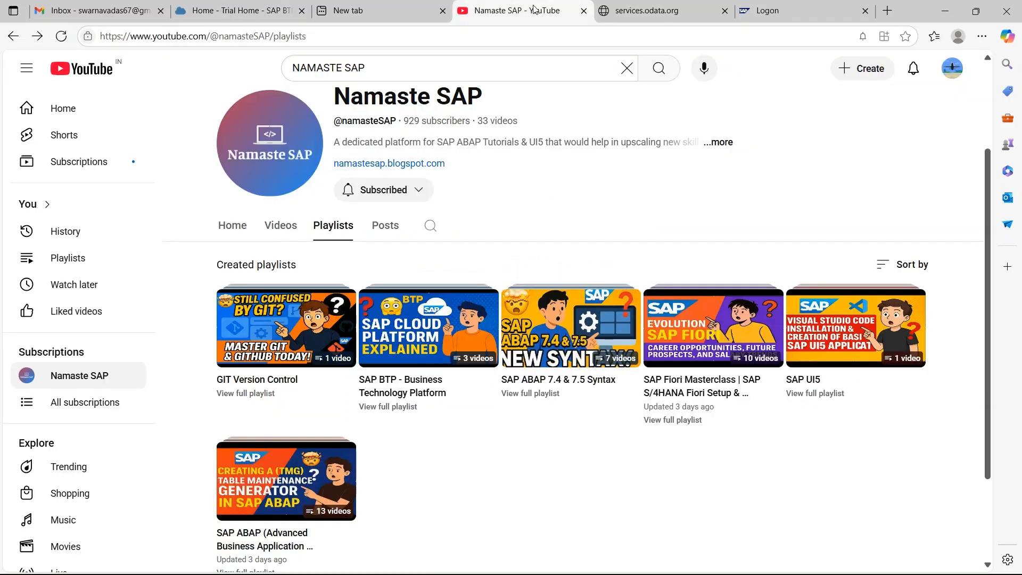
scroll(612, 187, "down", 1)
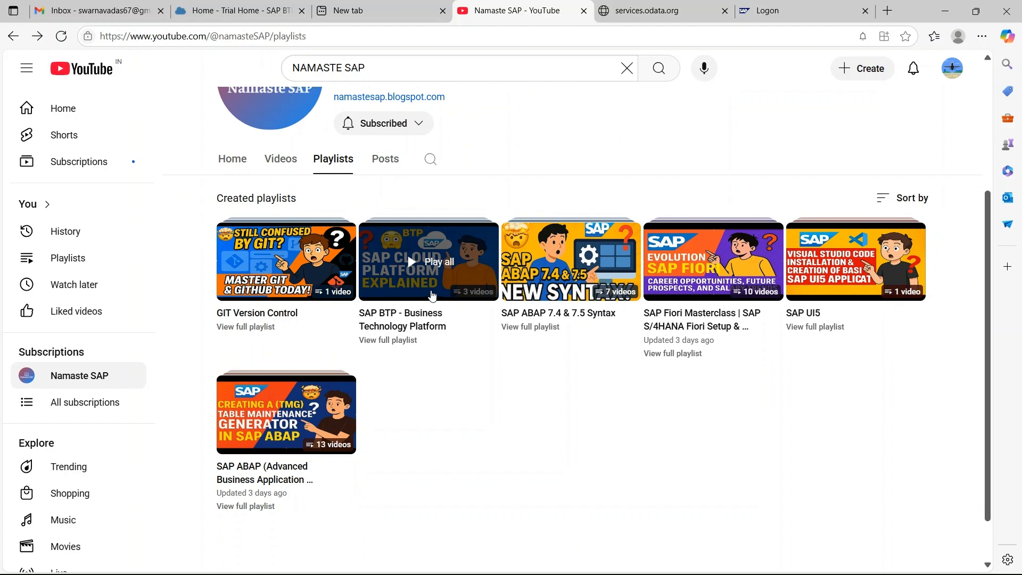
left_click(427, 286)
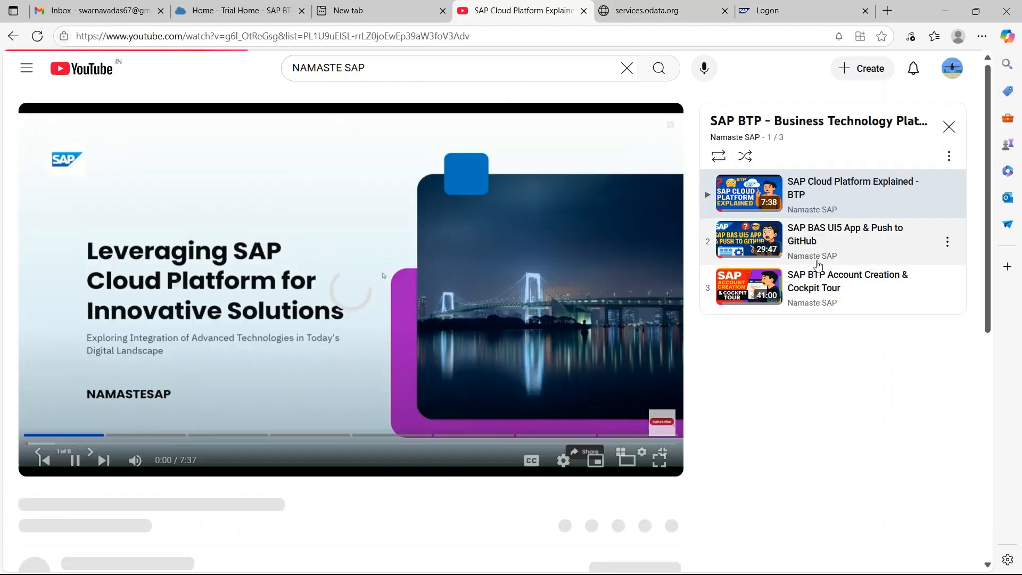
left_click(823, 290)
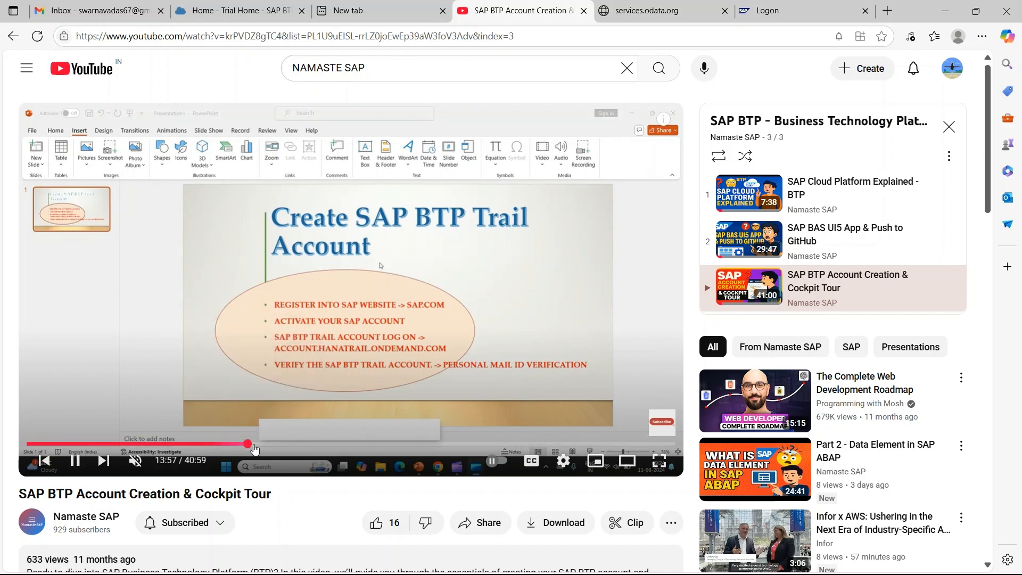
Skim forward through the account creation and cockpit tour video, past the subaccount overview section, and pause it
left_click(328, 444)
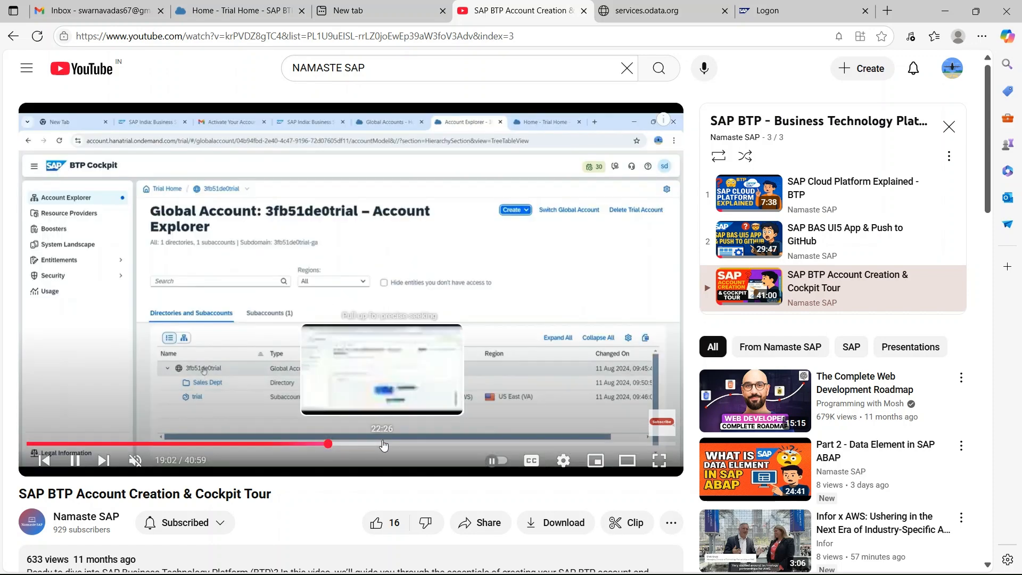
left_click(384, 444)
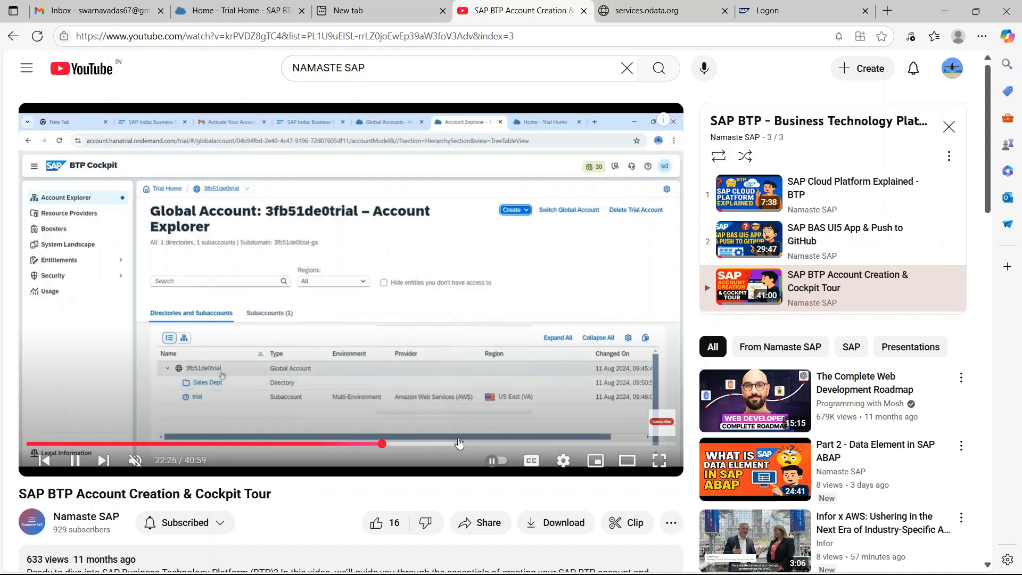
left_click(461, 445)
left_click(537, 444)
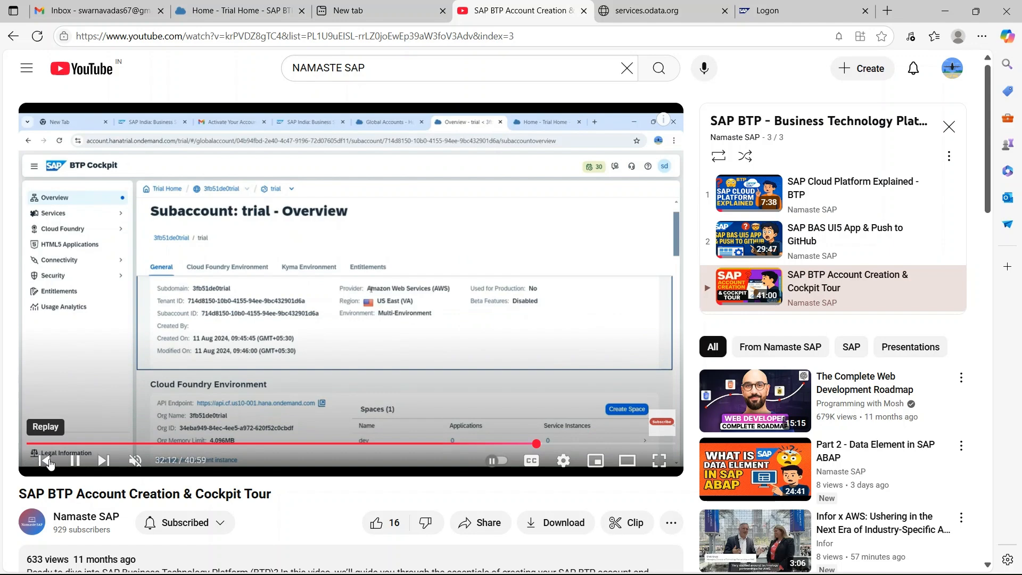
left_click(76, 460)
Switch back to BTP Cockpit and create the trial account in the US East (VA) - AWS region
left_click(237, 11)
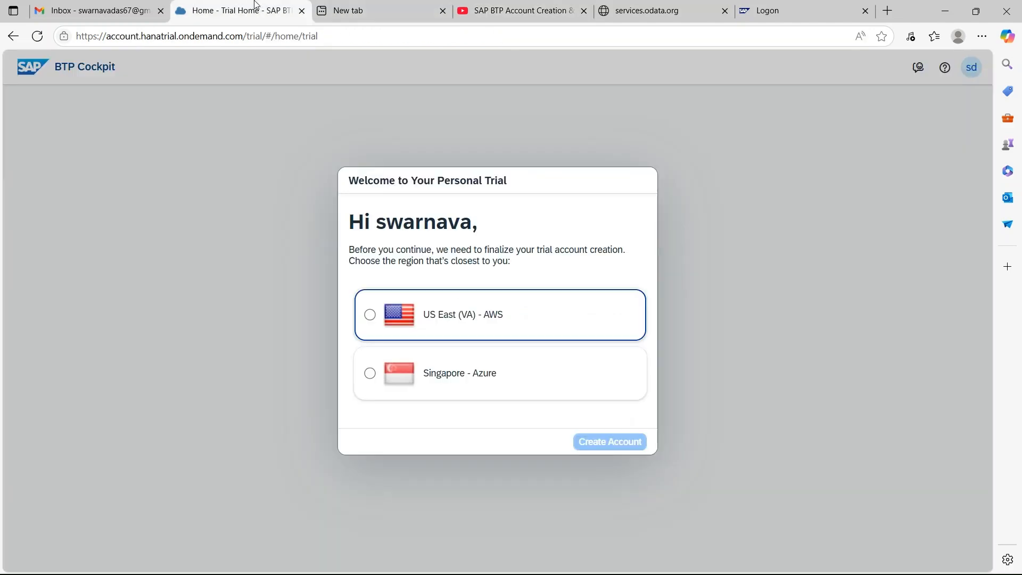
left_click(370, 315)
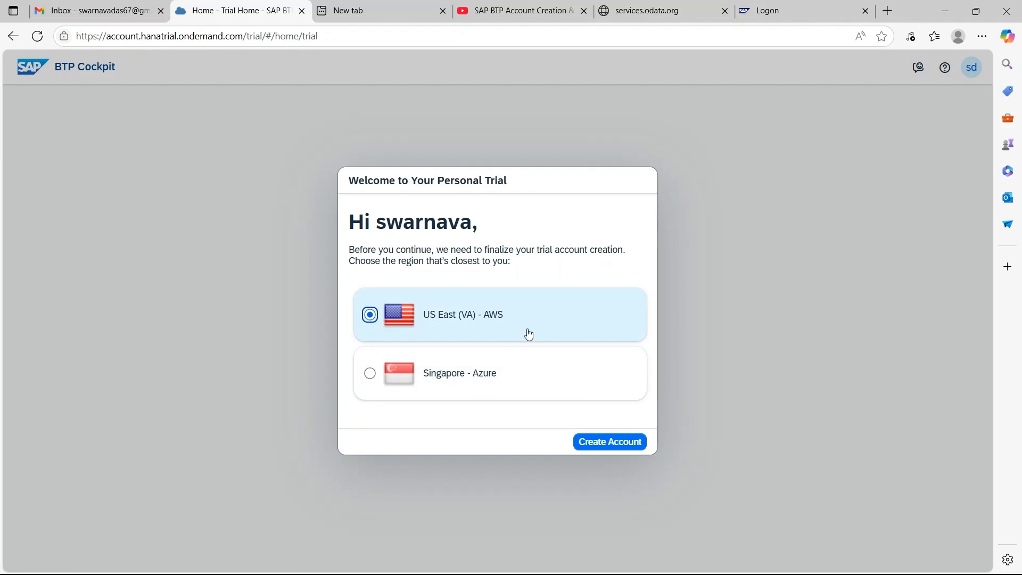
left_click(615, 444)
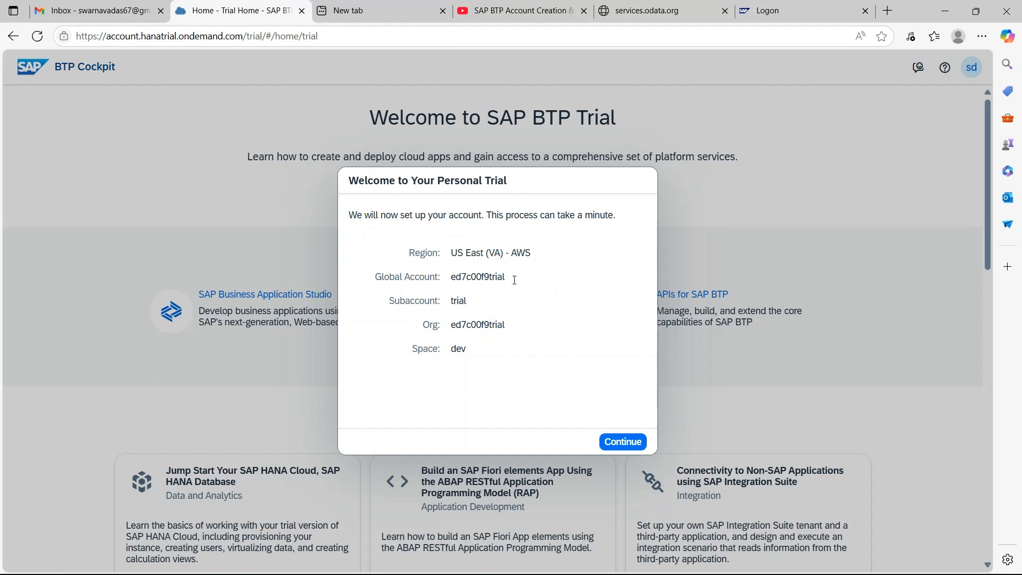
Review the global account, subaccount and space names in the trial setup summary and continue
double_click(453, 280)
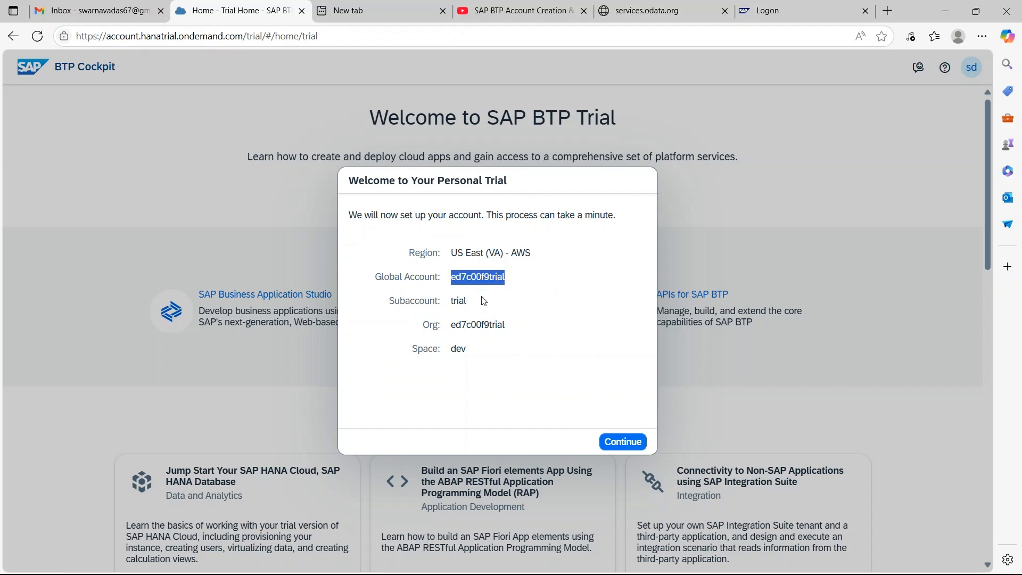
left_click_drag(454, 301, 471, 308)
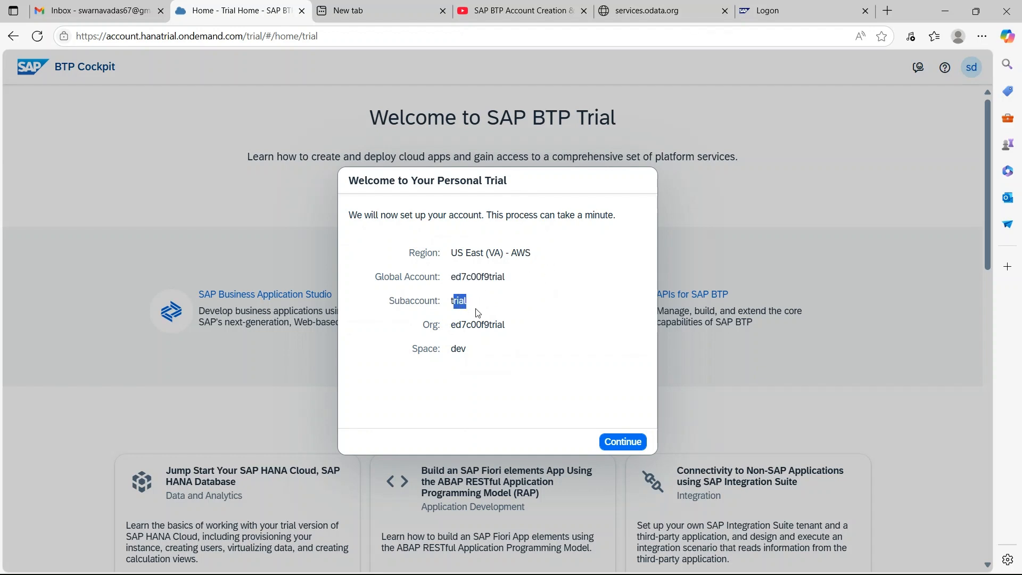
left_click_drag(456, 350, 466, 352)
left_click(483, 356)
left_click(624, 442)
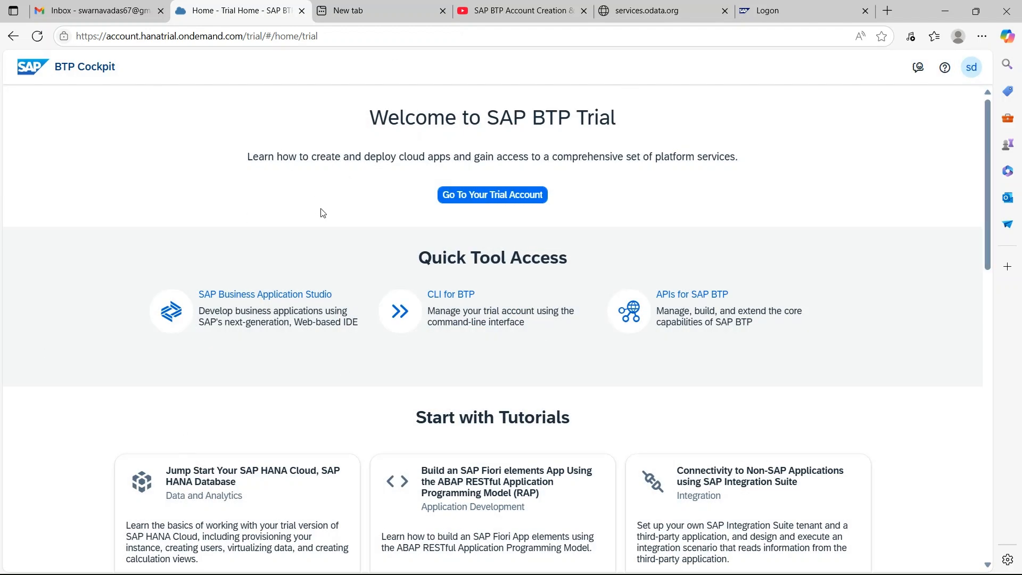
Go to the new trial account and move the YouTube tab to the end of the browser's tab row
left_click(509, 202)
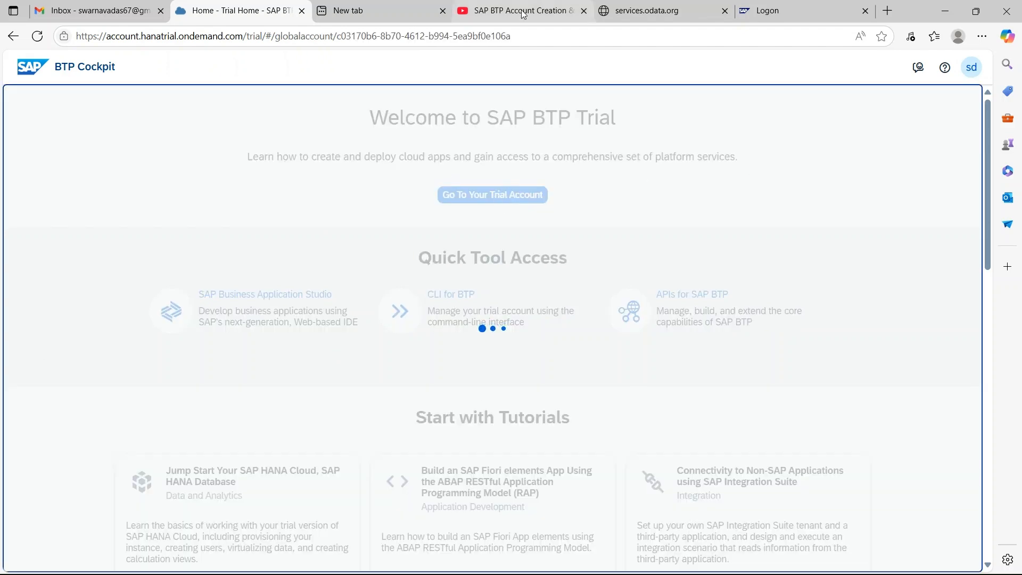
left_click_drag(524, 14, 806, 12)
left_click(350, 11)
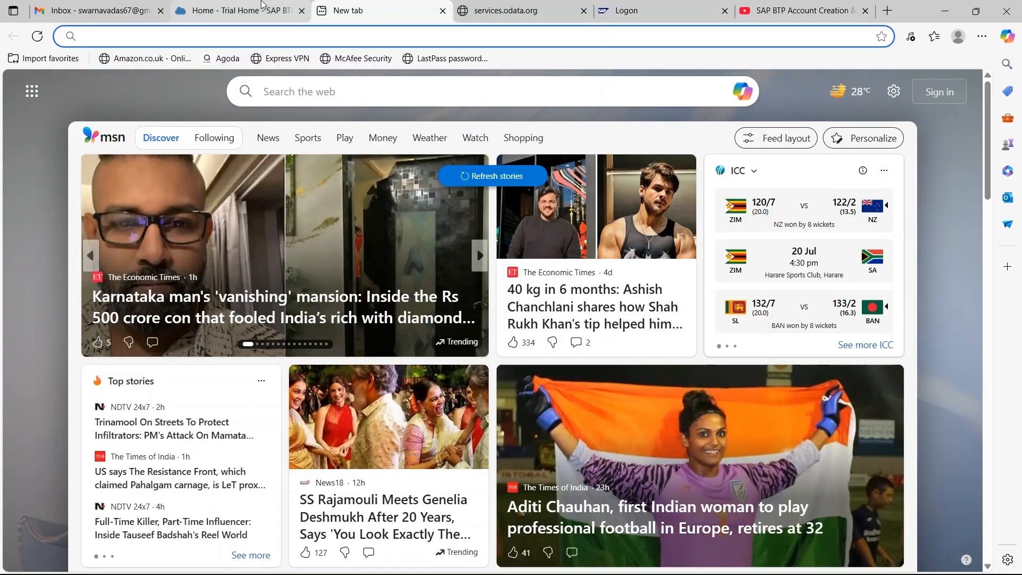
left_click(262, 5)
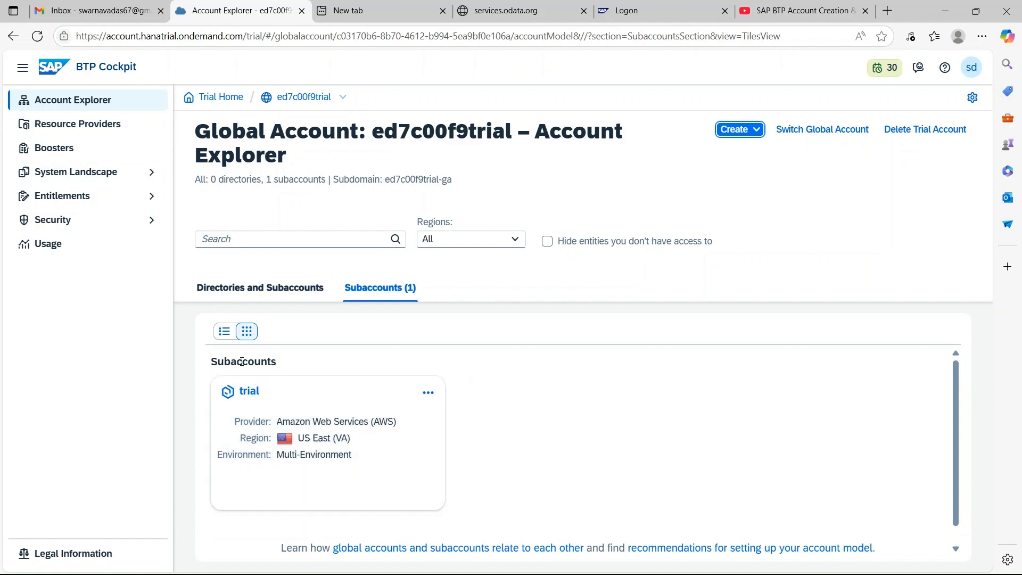
Open the trial subaccount and display its connectivity Destinations list
left_click(249, 392)
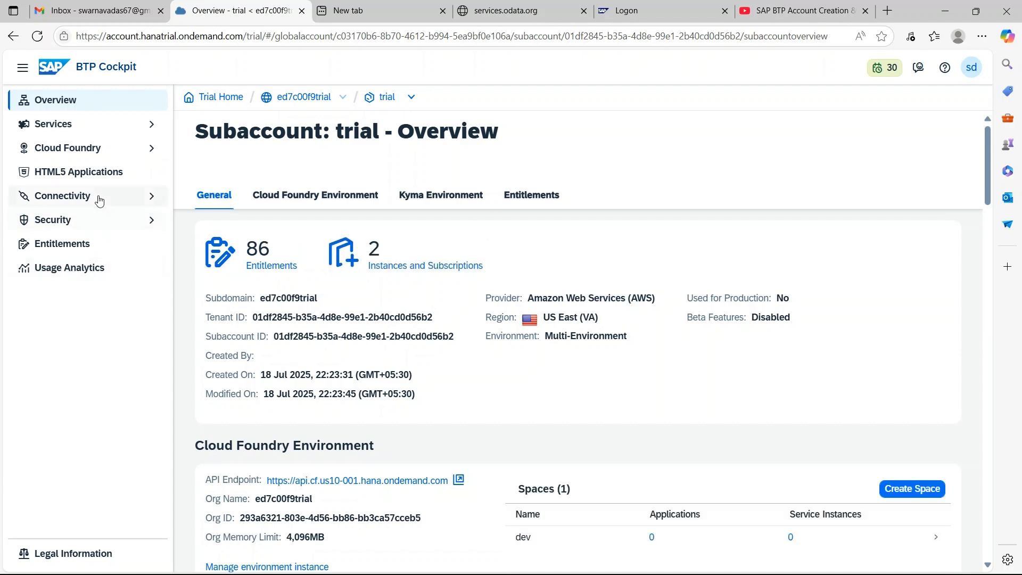
left_click(148, 194)
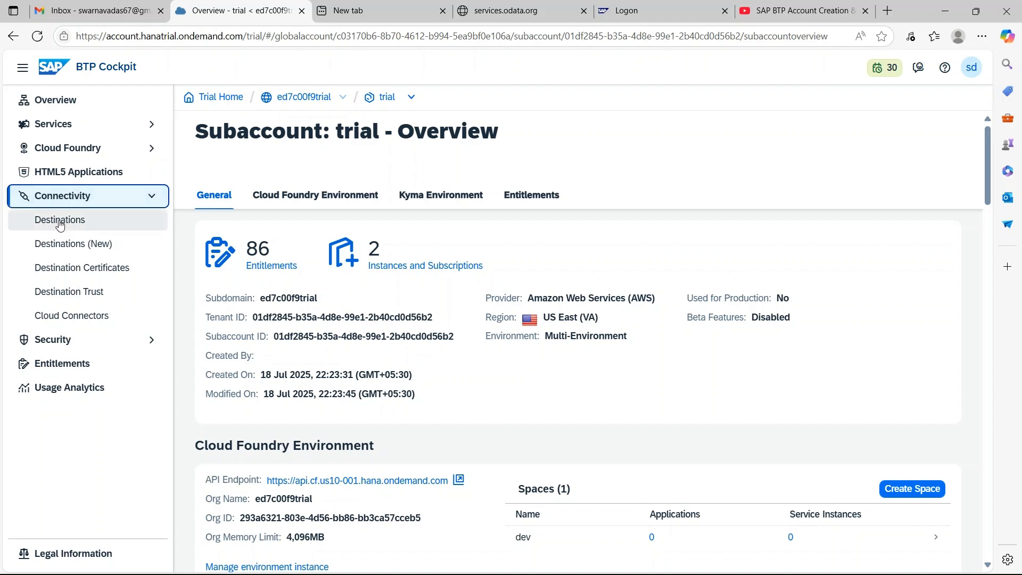
left_click(93, 227)
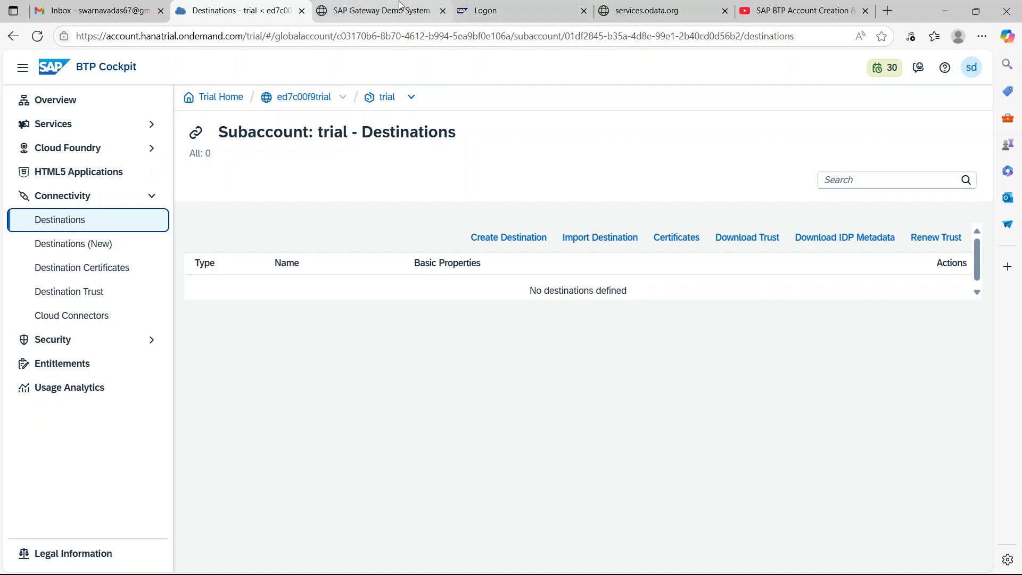
Register for the SAP Gateway Demo Server ES5 and reveal the temporary password and the registered e-mail
left_click(377, 16)
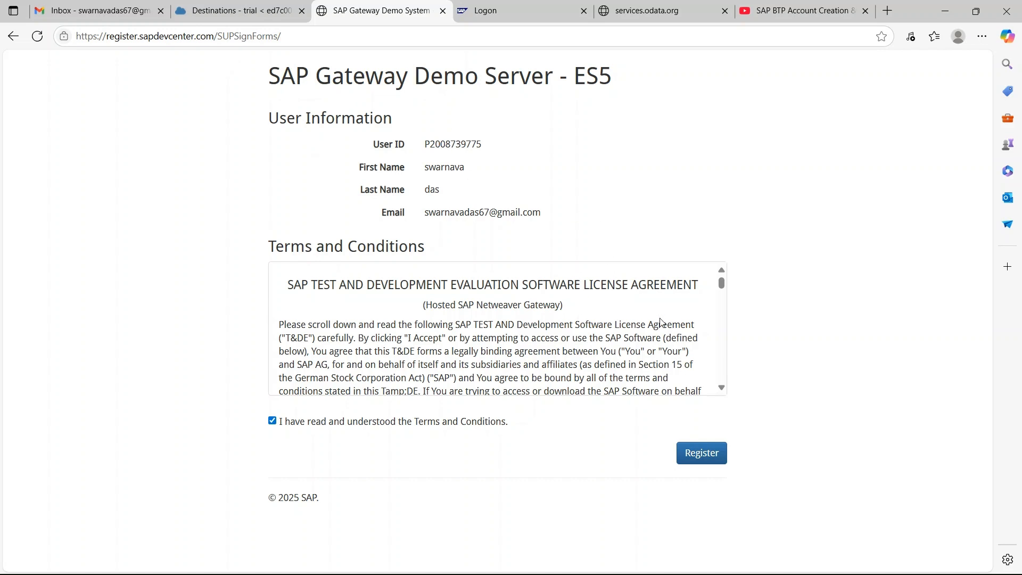
scroll(660, 321, "down", 3)
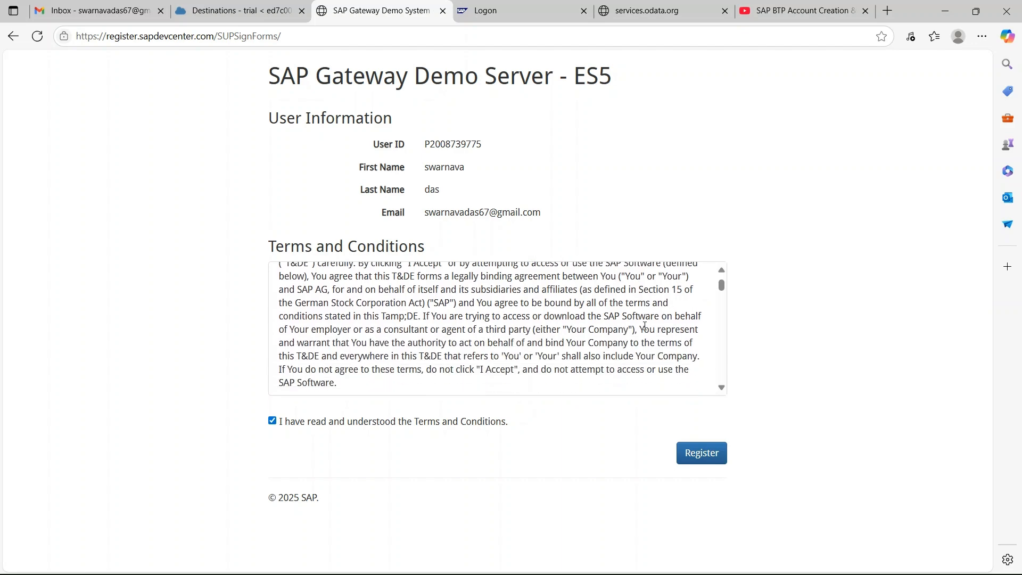
left_click(705, 458)
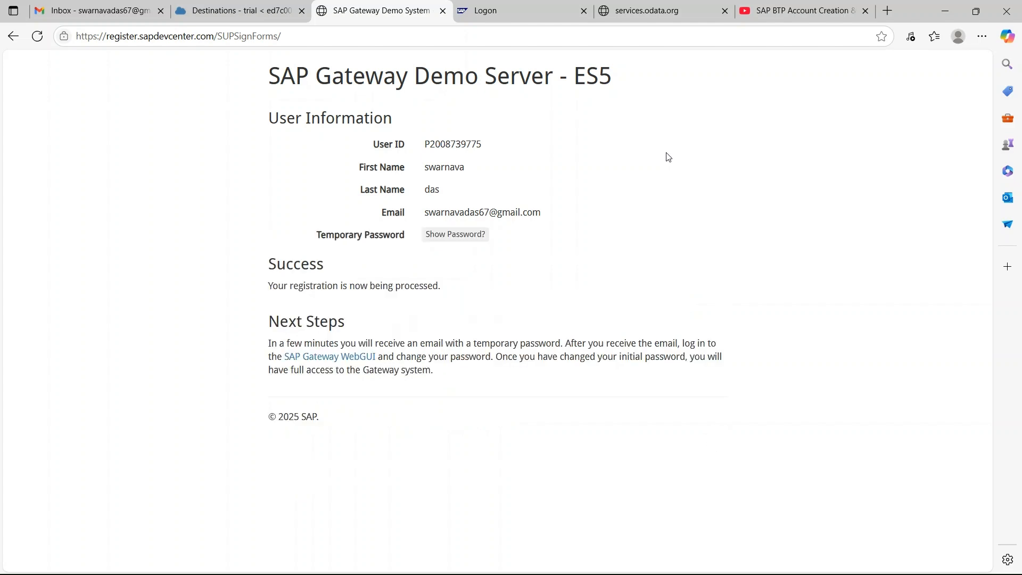
left_click(467, 240)
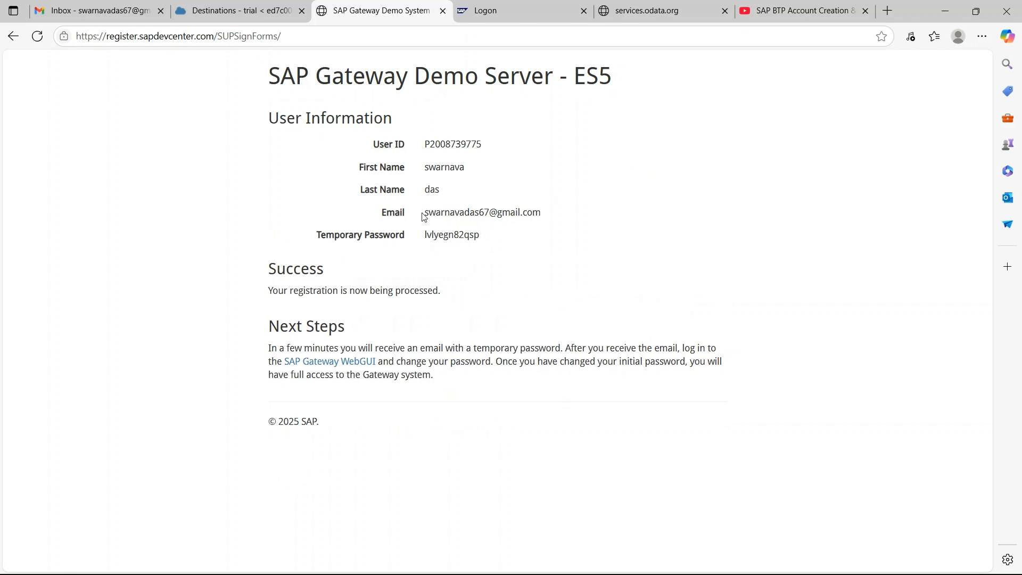
left_click_drag(427, 213, 662, 216)
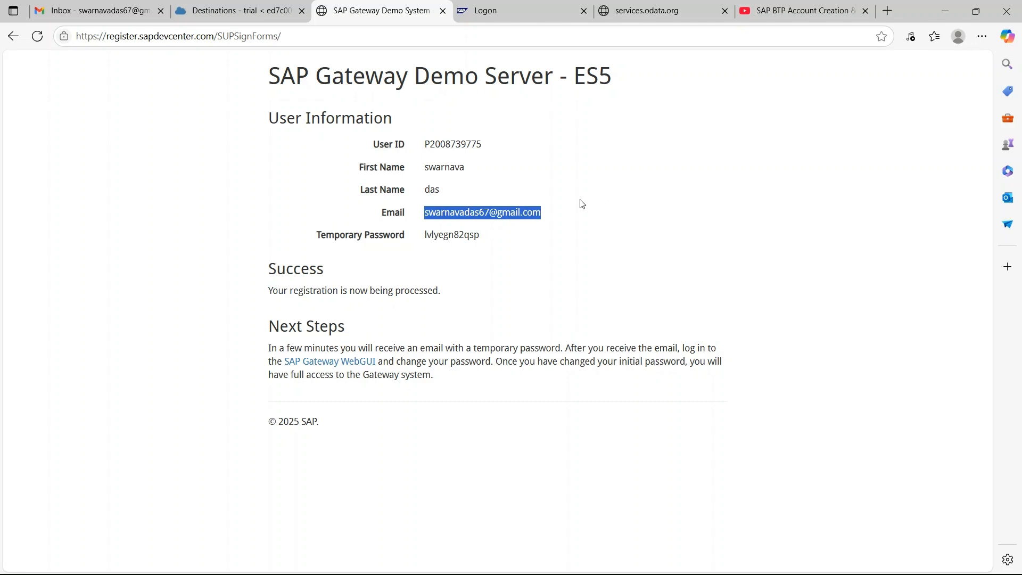
Refresh the Gmail inbox and read the SAP Gateway demo system's registration confirmation message with the login details
left_click(537, 6)
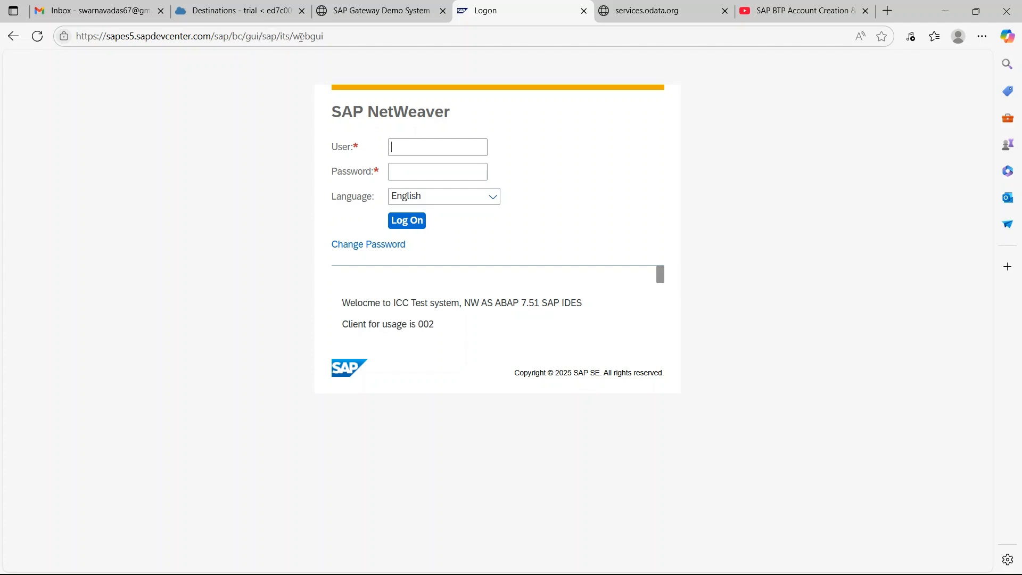
left_click(101, 12)
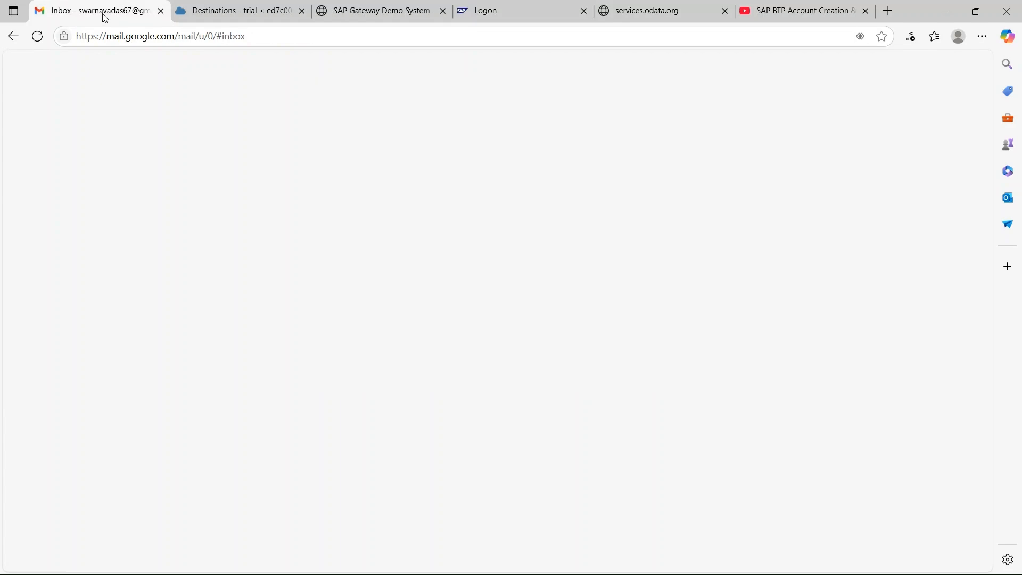
left_click(37, 35)
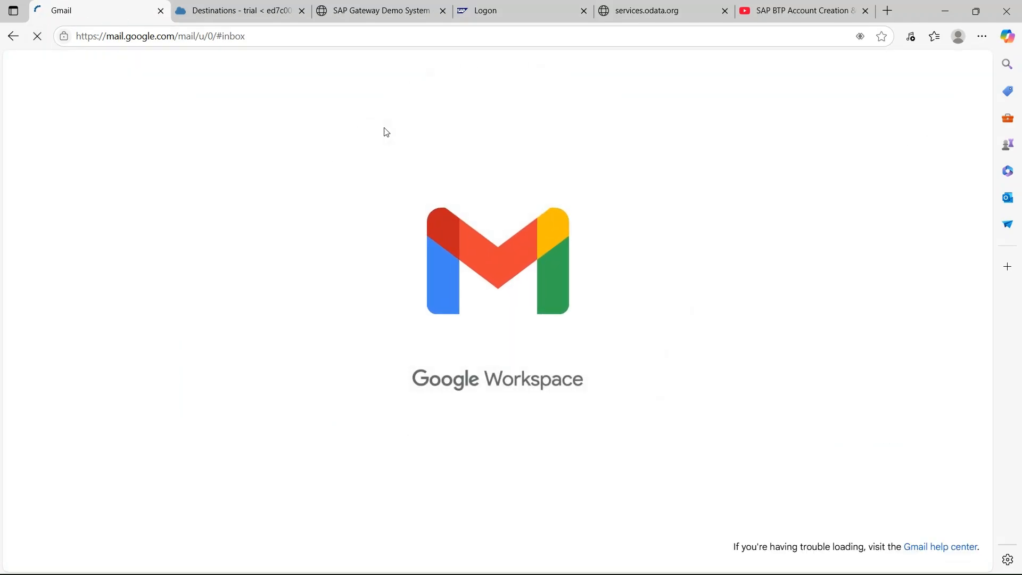
left_click(441, 176)
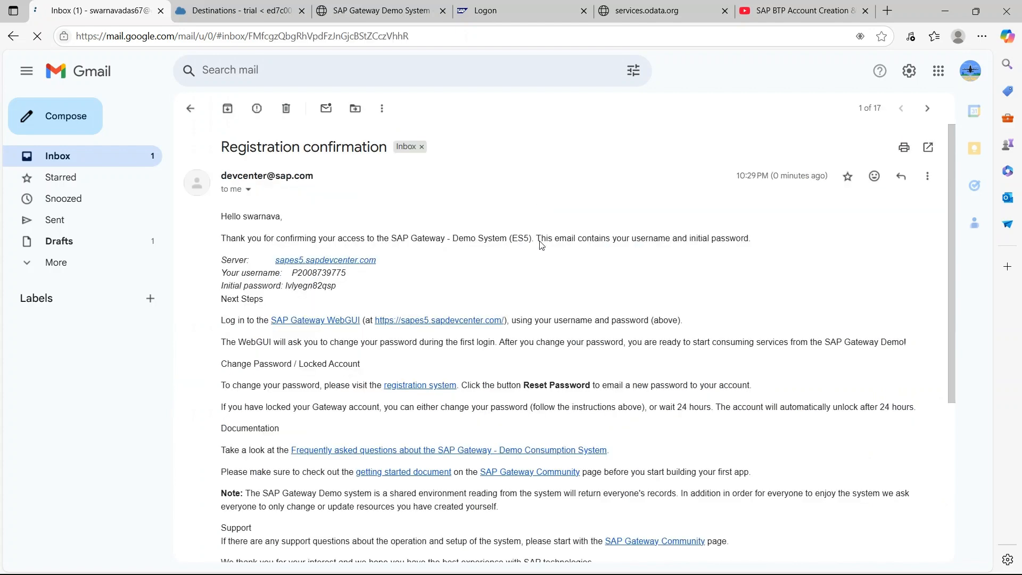
scroll(480, 313, "down", 3)
scroll(480, 312, "up", 2)
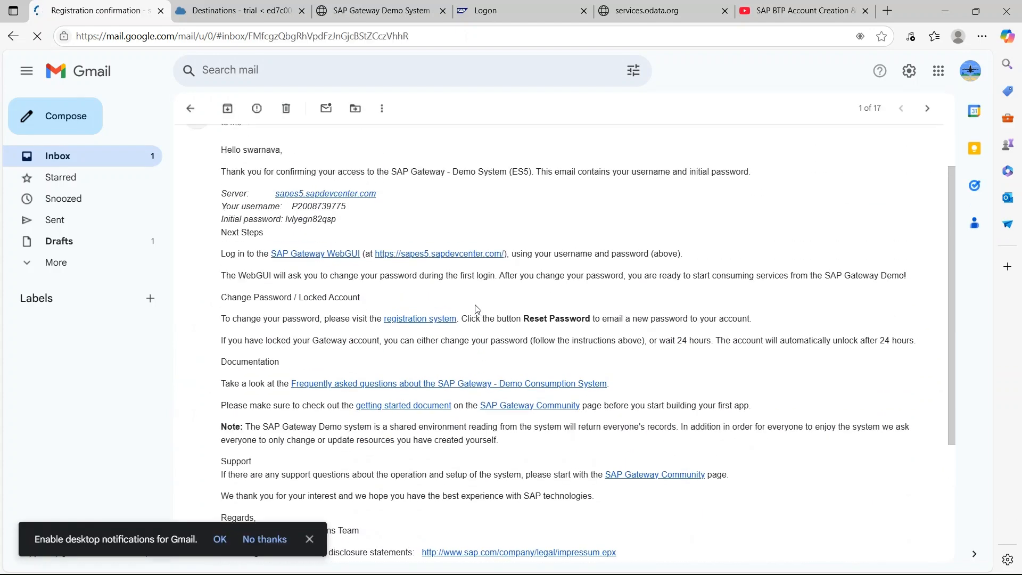
left_click(486, 10)
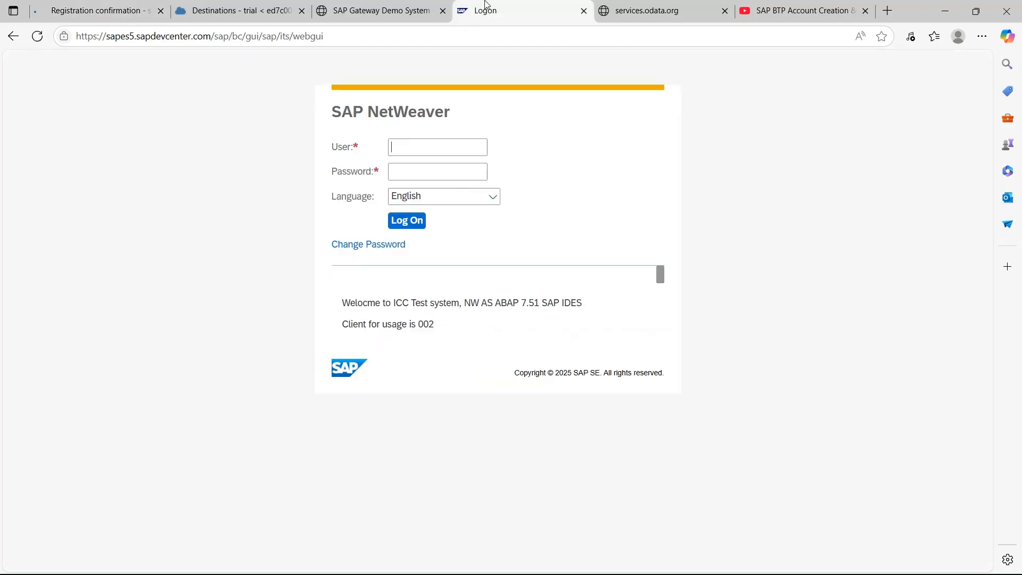
left_click(402, 152)
left_click(405, 168)
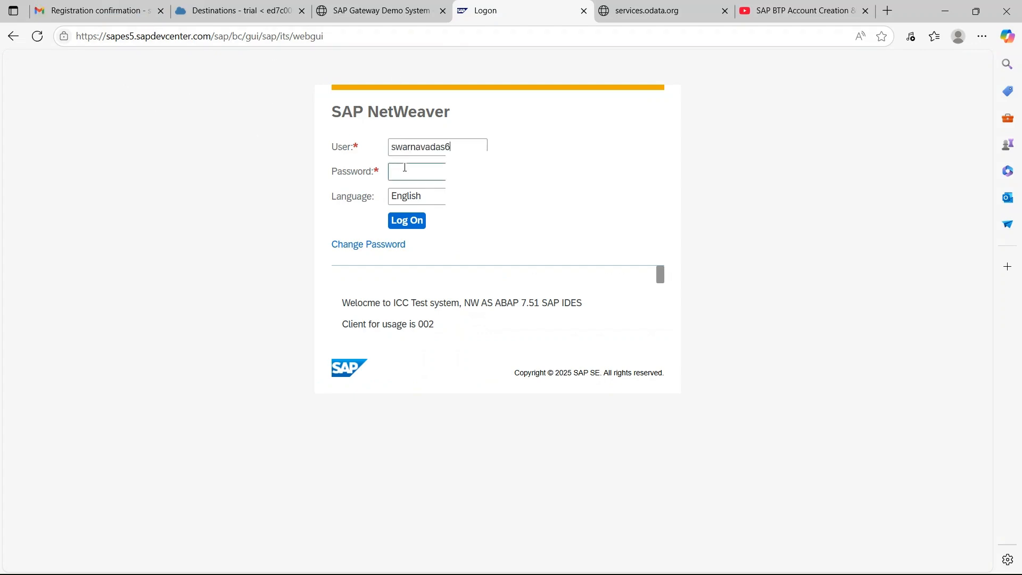
Copy the user ID from the Gateway registration page into the SAP NetWeaver logon's User field, replacing its contents
left_click(384, 18)
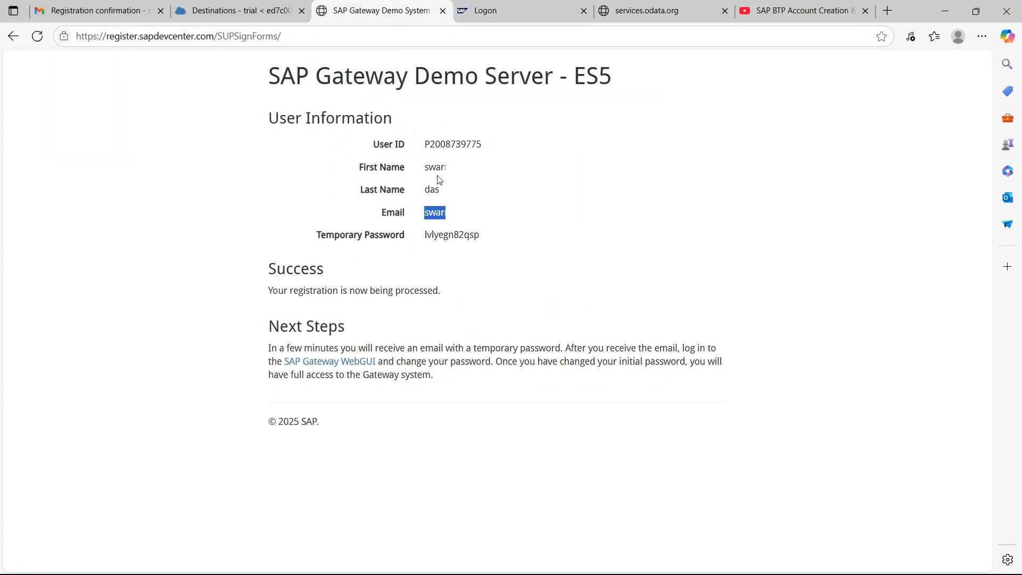
double_click(452, 145)
key("ctrl+c")
left_click(487, 12)
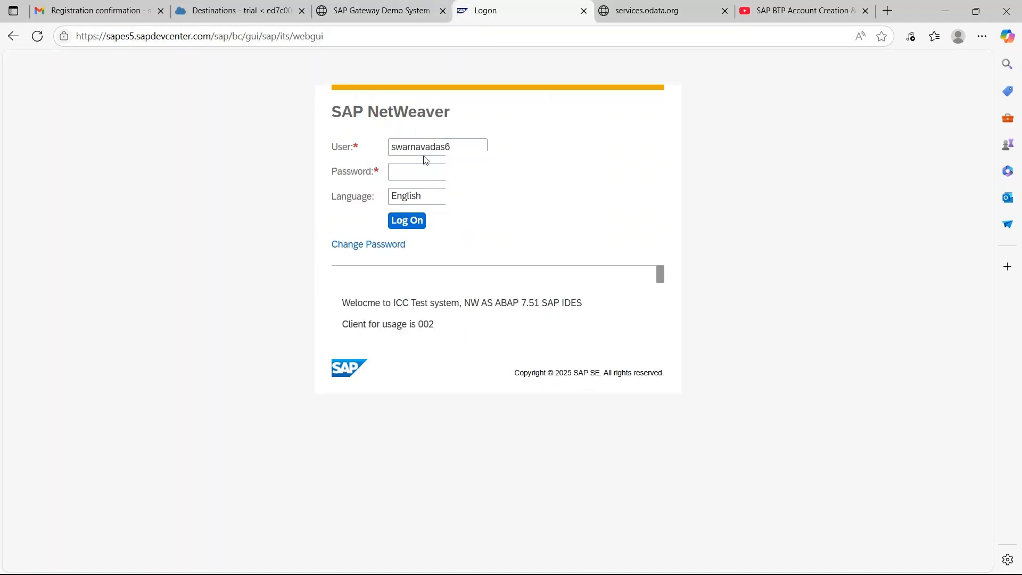
double_click(429, 150)
key("ctrl+v")
Copy the temporary password from the Gateway registration page into the SAP NetWeaver logon's Password field
left_click(434, 171)
left_click(372, 11)
left_click(445, 238)
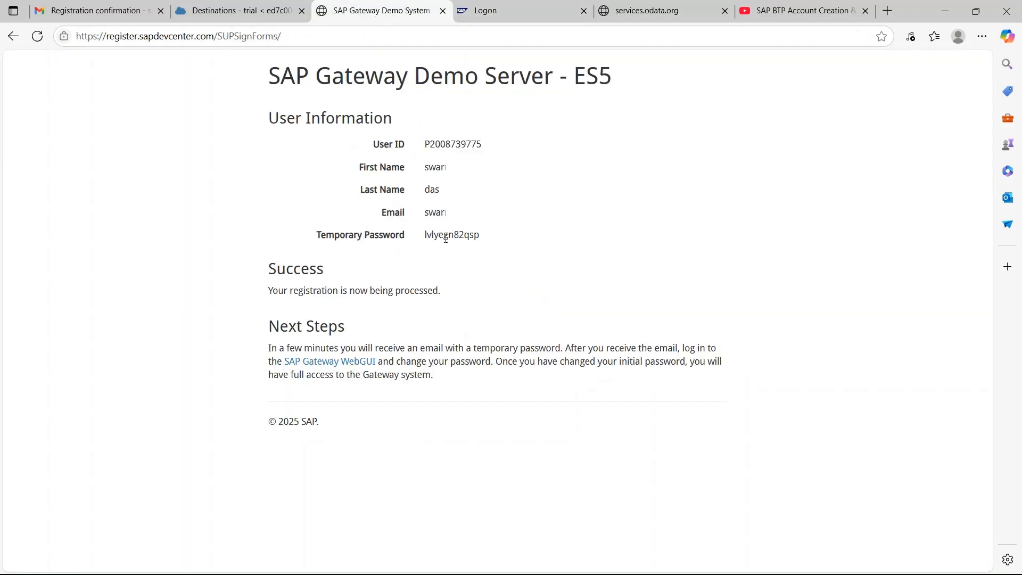
double_click(445, 235)
key("ctrl+c")
left_click(487, 12)
key("ctrl+v")
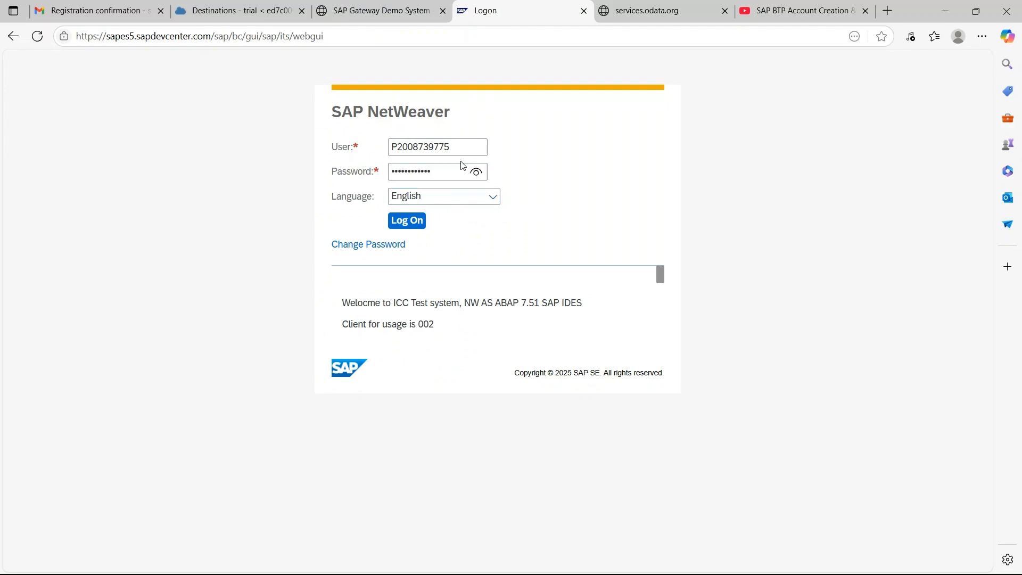
Log on to SAP NetWeaver with the temporary password, pasting it again and repeating the logon when the form returns
left_click(415, 221)
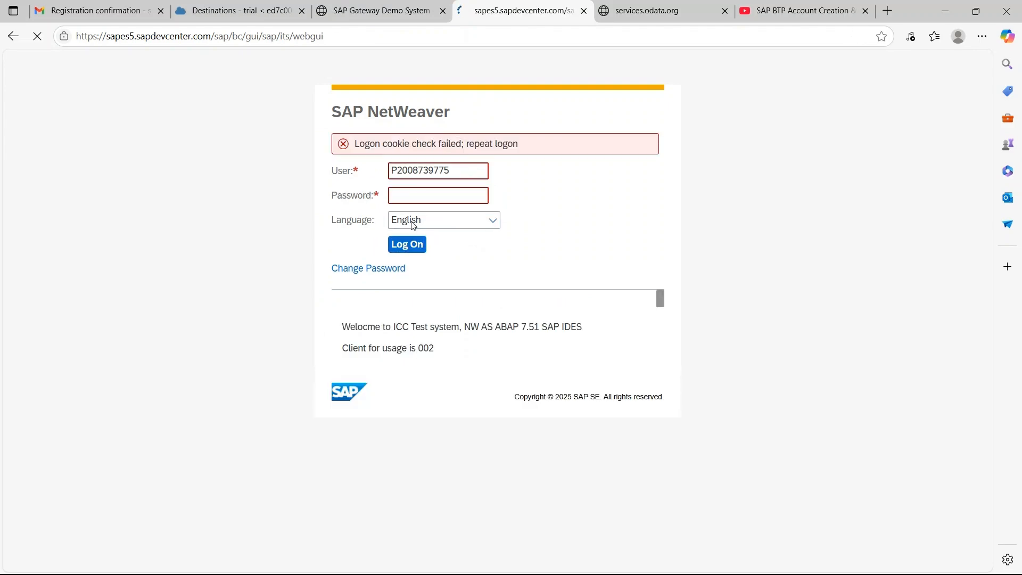
left_click(417, 190)
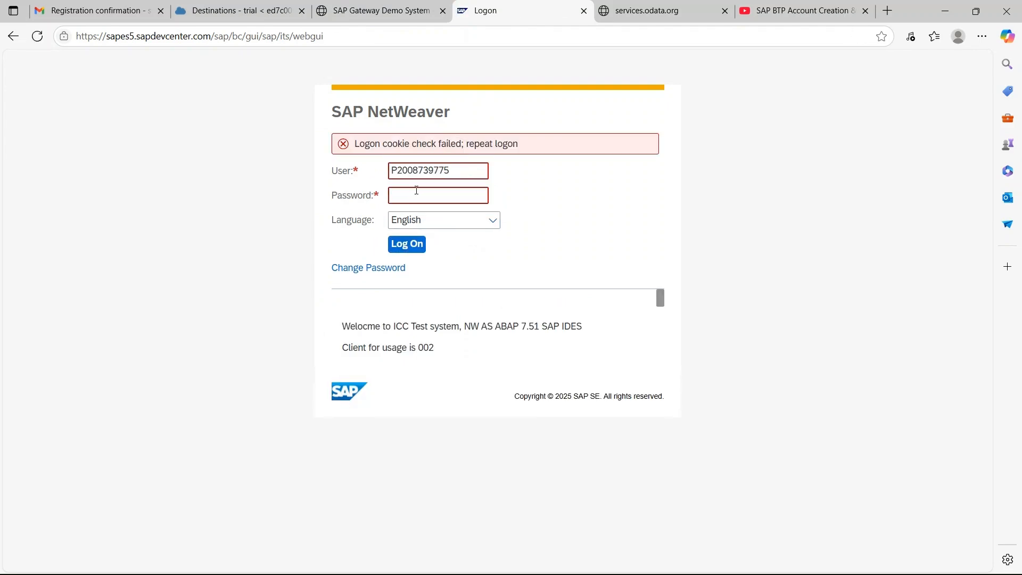
key("ctrl+v")
left_click(417, 246)
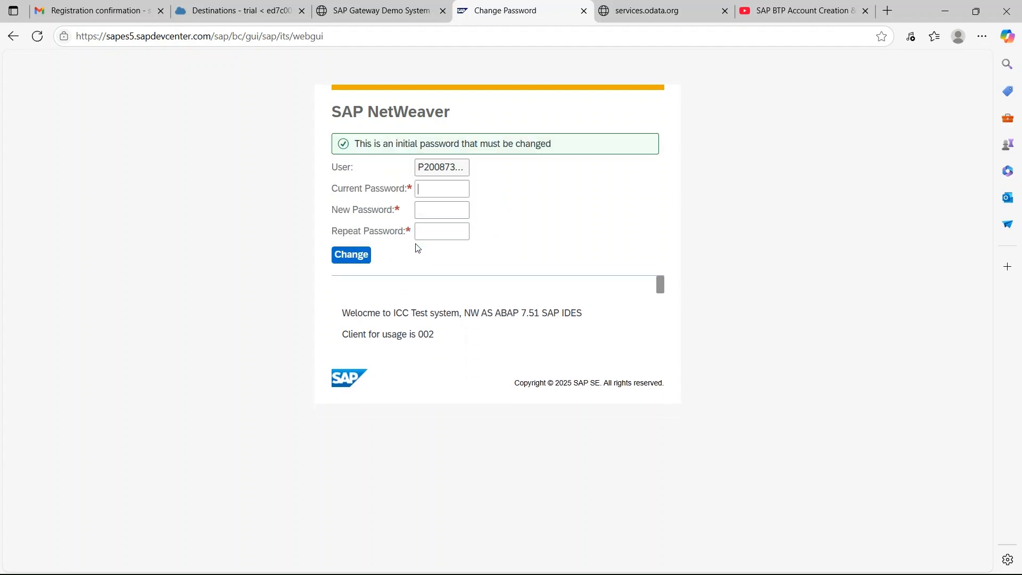
Replace the initial SAP NetWeaver password by filling in the current, new and repeated password fields, and continue to the Gateway Demo System
key("ctrl+v")
left_click(437, 209)
type("•••••••••")
left_click(439, 227)
type("••••••")
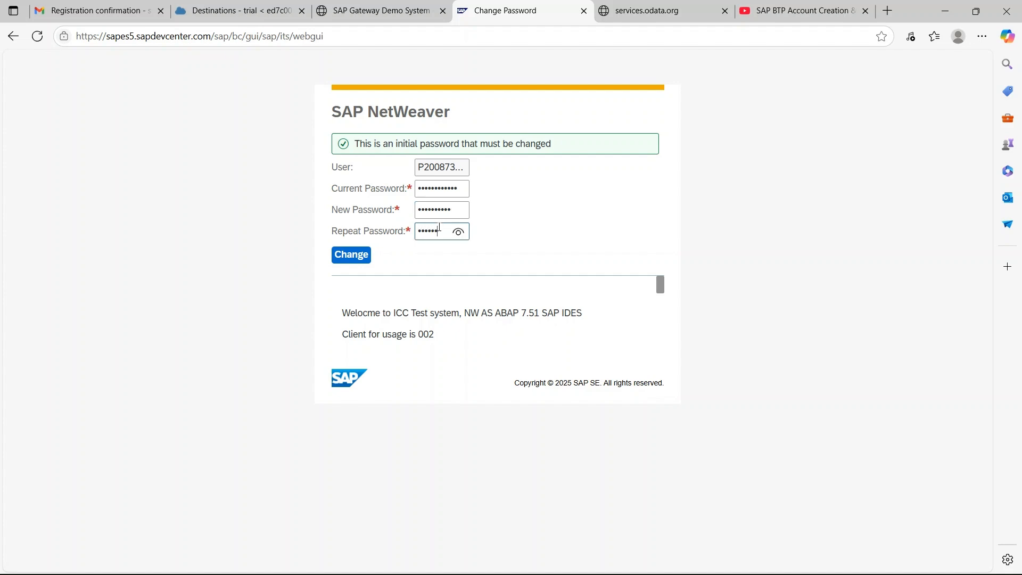
type("•••")
left_click(352, 257)
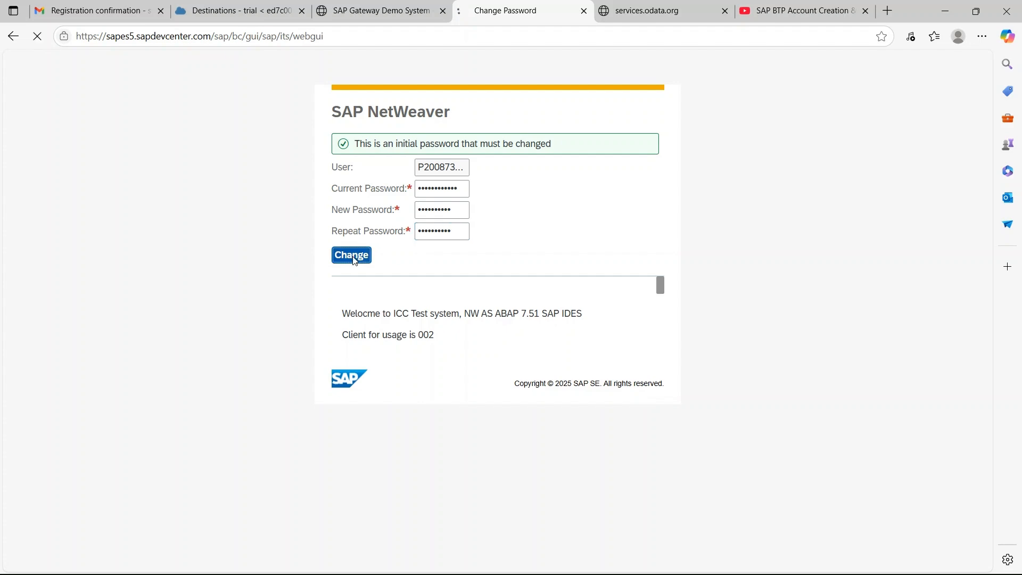
left_click(355, 168)
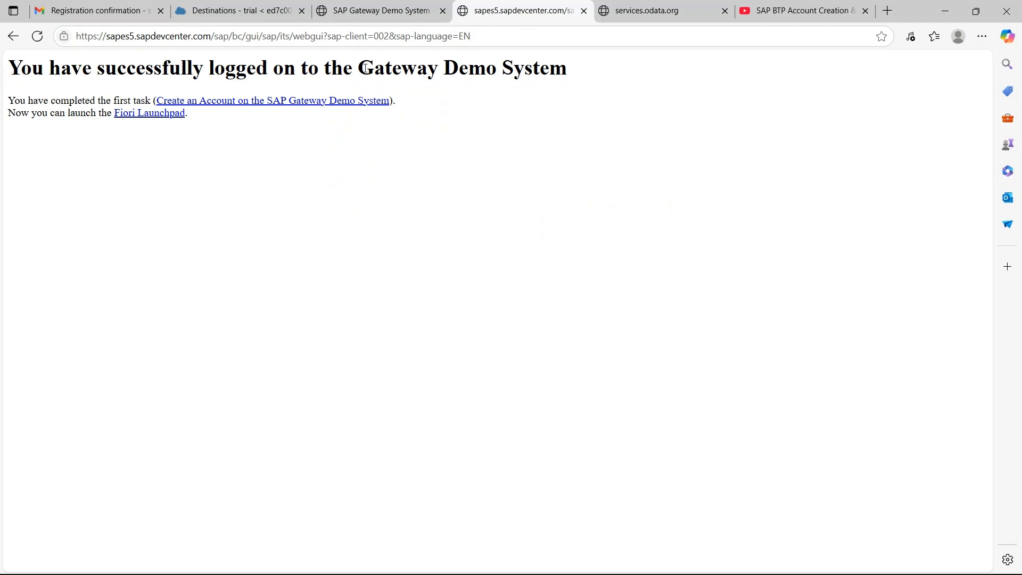
left_click_drag(365, 67, 643, 89)
left_click(644, 89)
Switch to BTP Cockpit and start a new destination with the name ES5 and the description "SAP Gateway ES5"
left_click(211, 11)
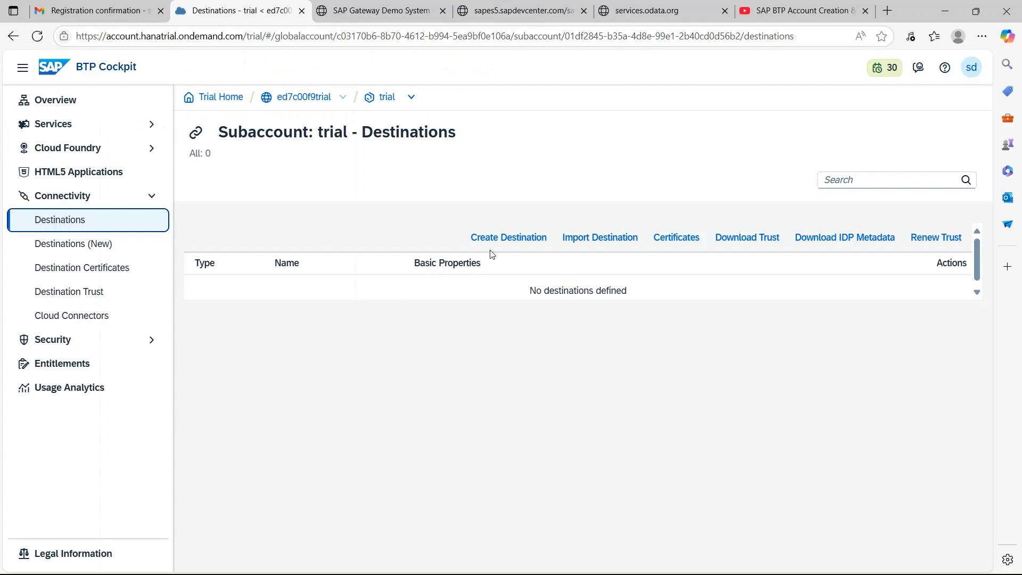
left_click(497, 237)
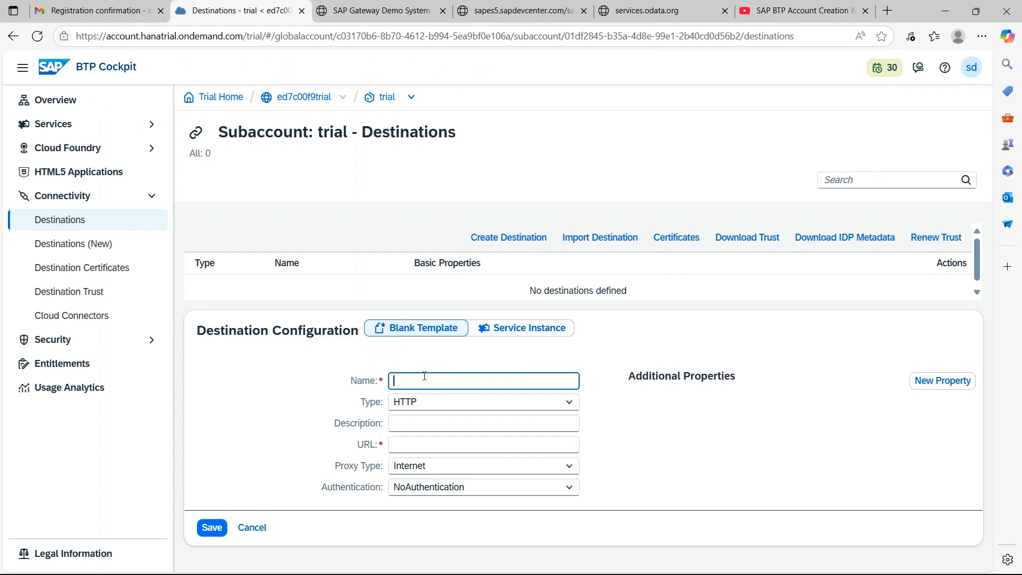
type("ES5")
left_click(418, 423)
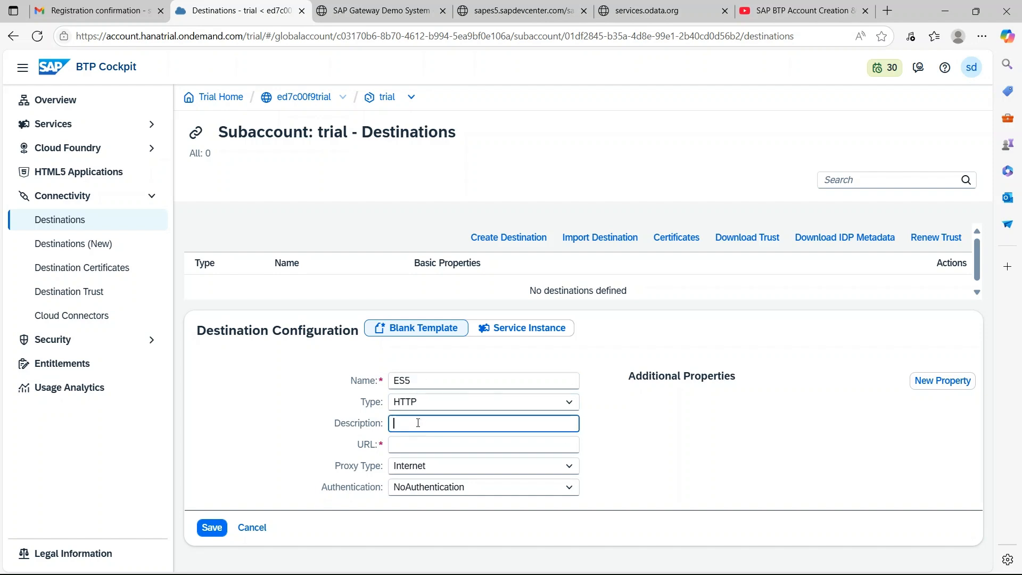
type("SAP Gateway ES5")
left_click(413, 448)
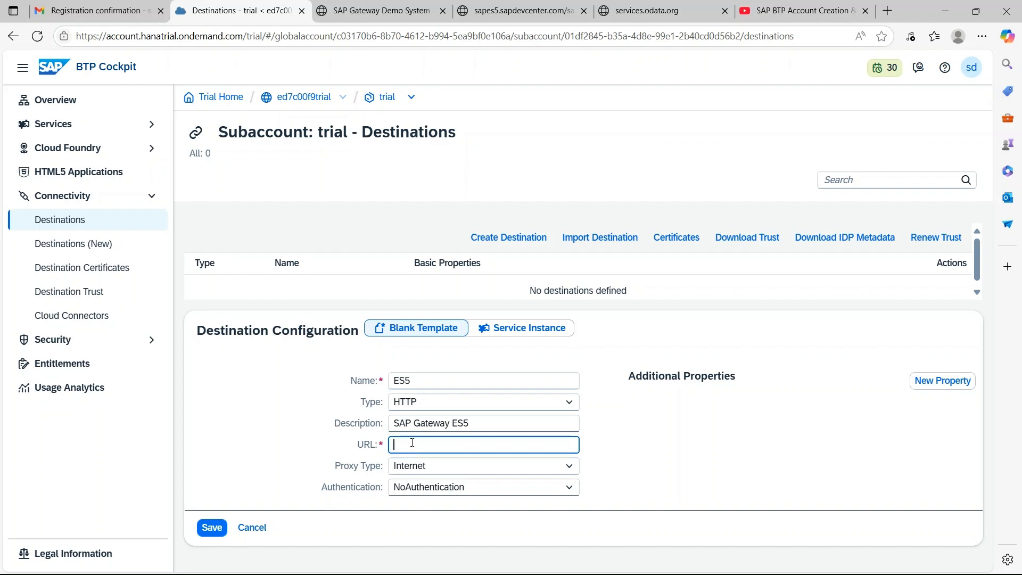
left_click(402, 8)
left_click(521, 10)
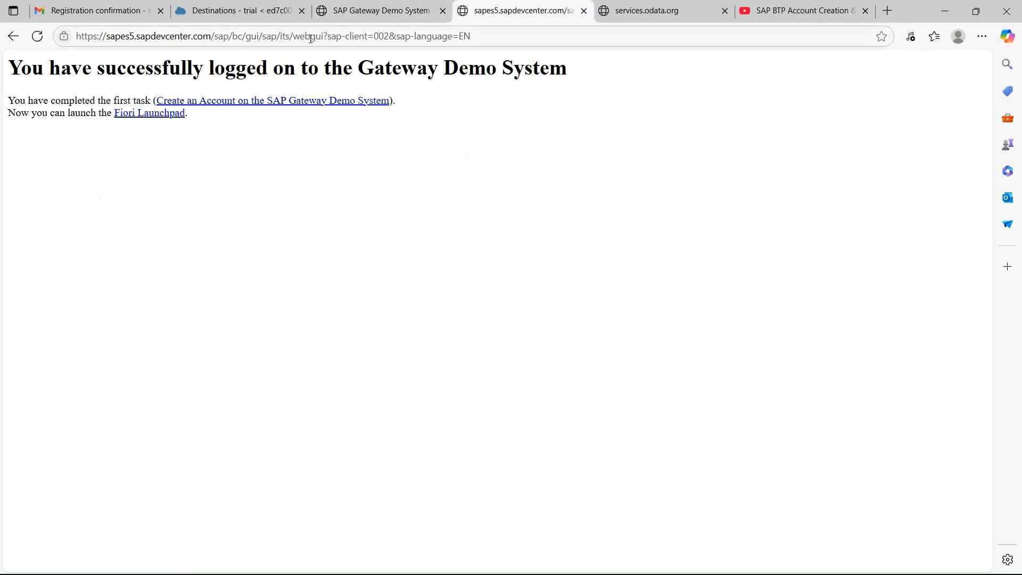
left_click(310, 39)
left_click(141, 36)
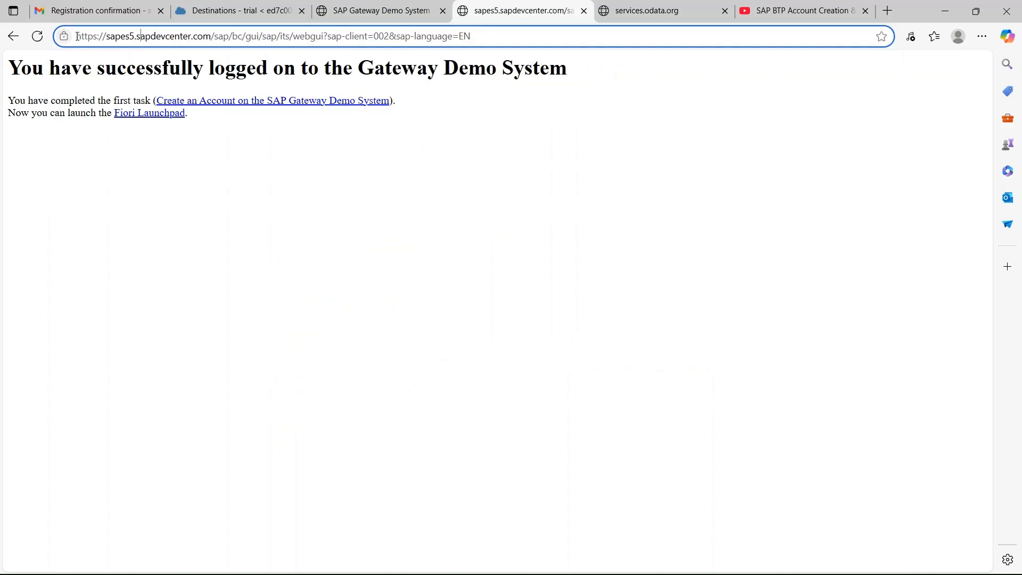
left_click_drag(76, 36, 212, 40)
key("ctrl+c")
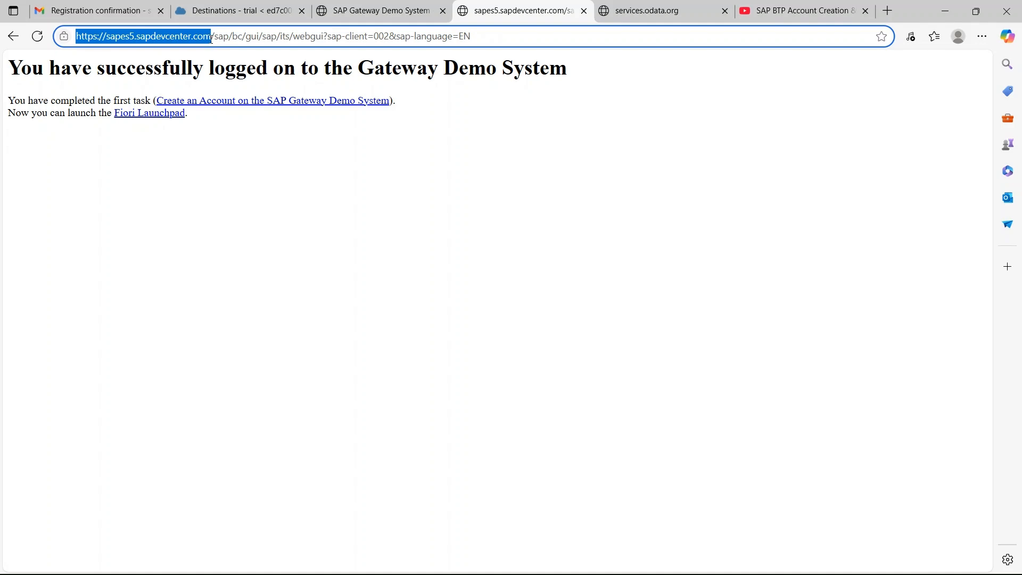
left_click(372, 10)
left_click(240, 10)
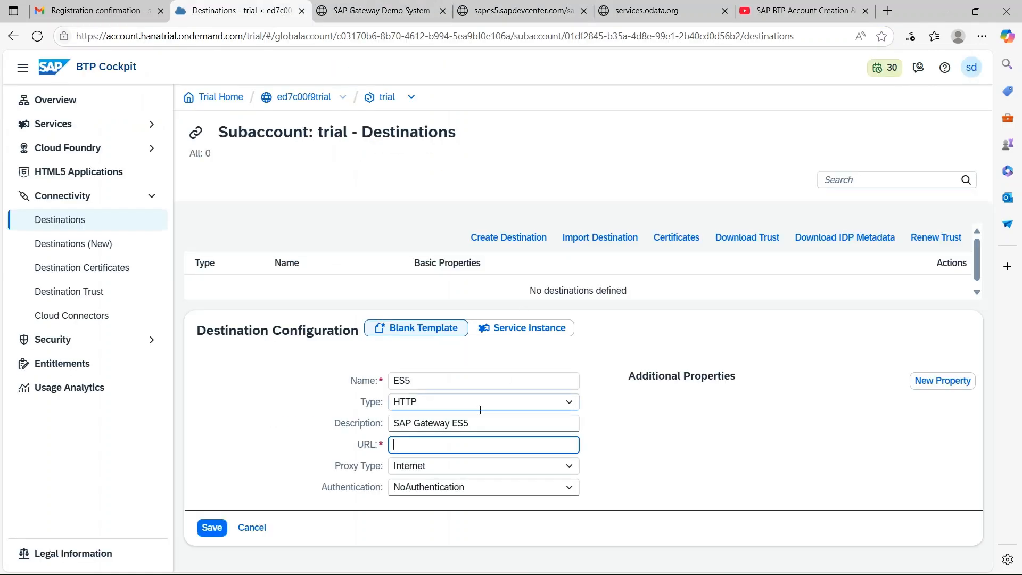
key("ctrl+v")
key("BackSpace")
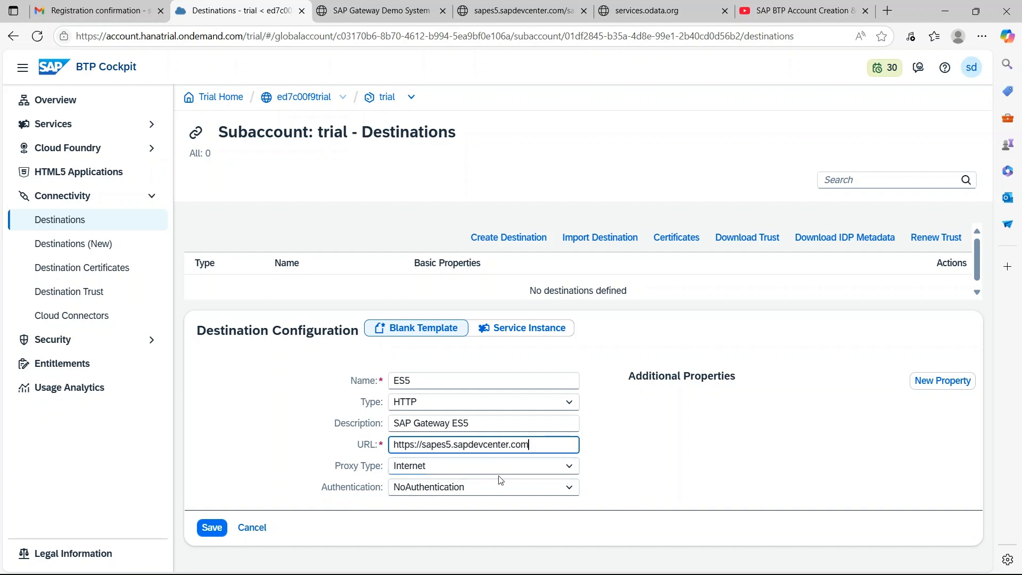
Set the destination's authentication to BasicAuthentication and copy the user ID from the Gateway registration page into its User field
left_click(569, 487)
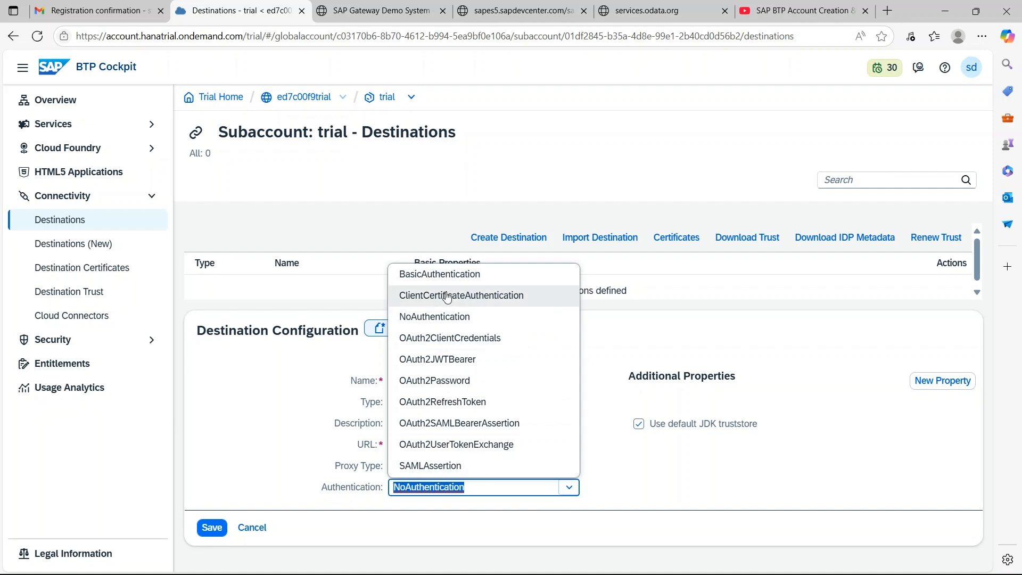
left_click(442, 274)
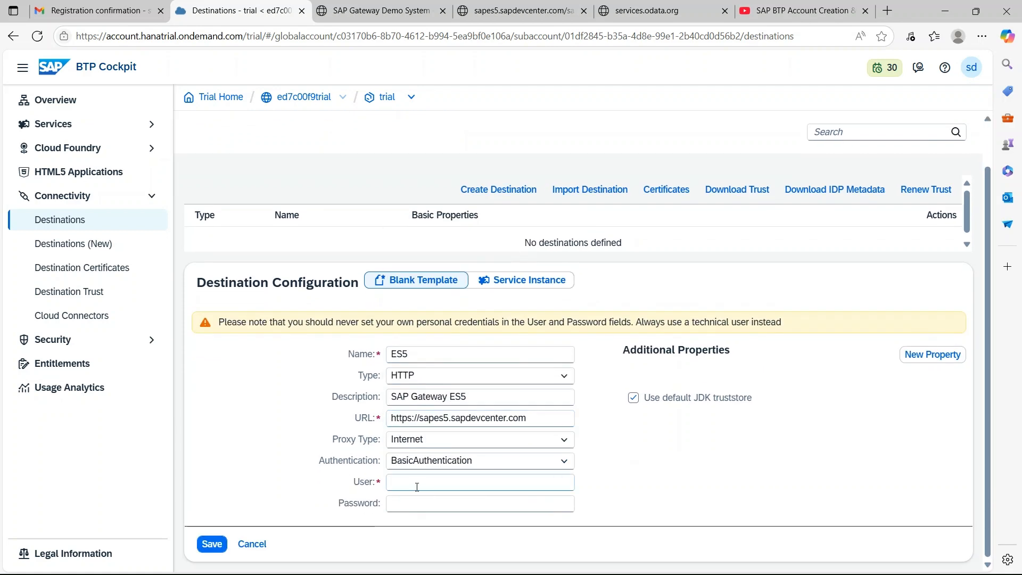
left_click(417, 487)
left_click(521, 7)
left_click(654, 8)
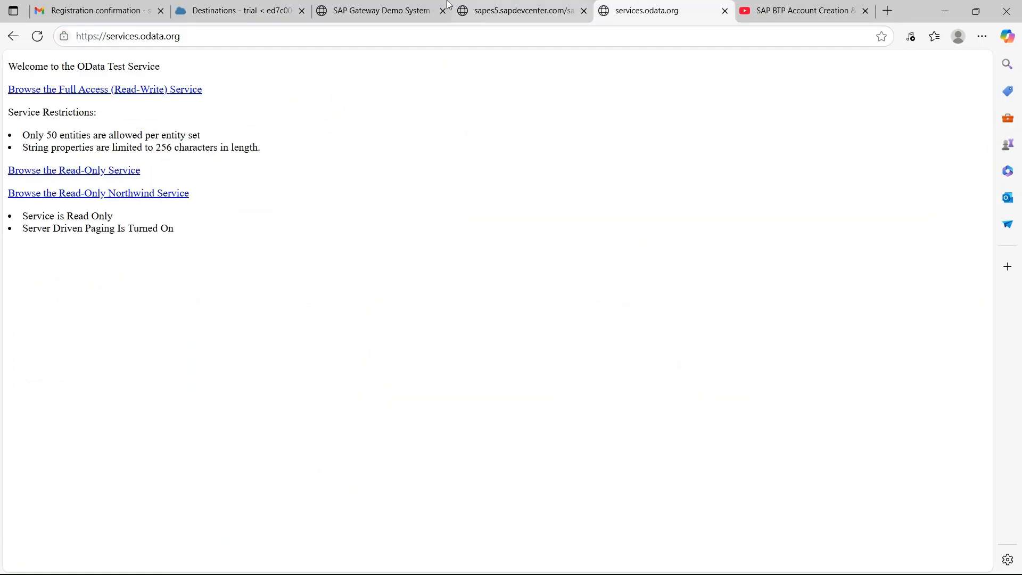
left_click(416, 10)
double_click(453, 144)
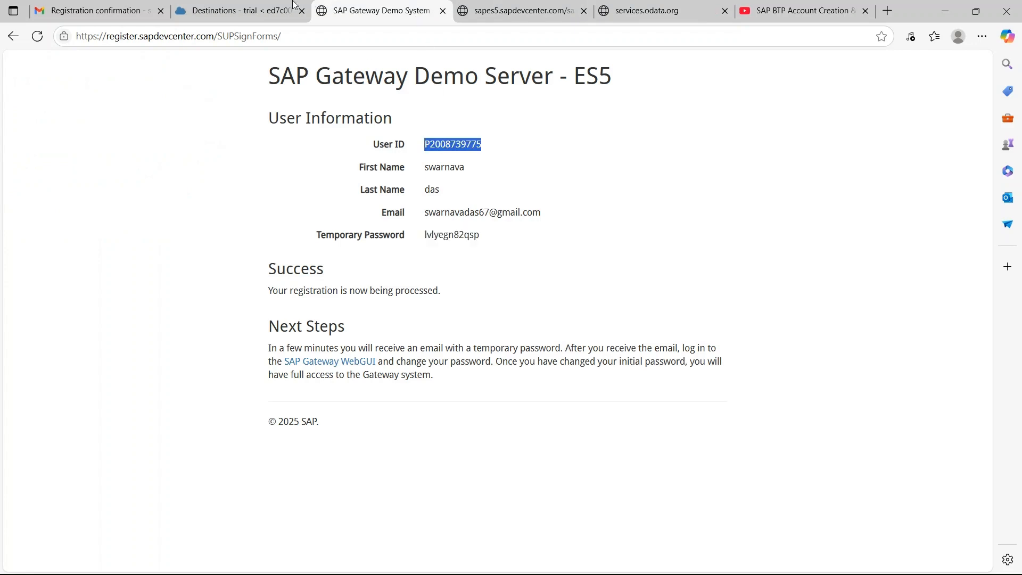
key("ctrl+c")
left_click(294, 7)
key("ctrl+v")
Enter the Gateway account password in the destination's Password field
left_click(424, 503)
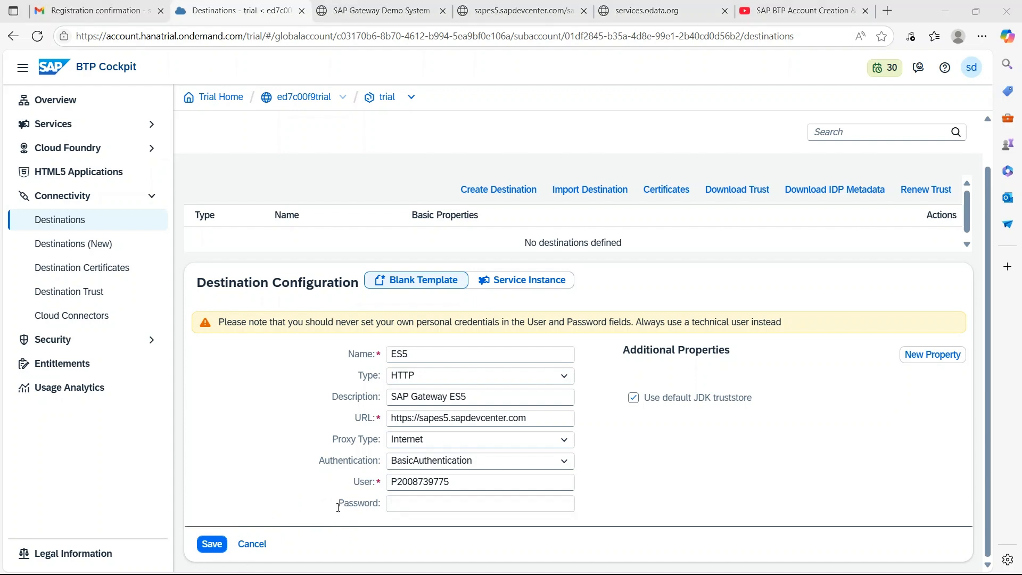
type("•••••")
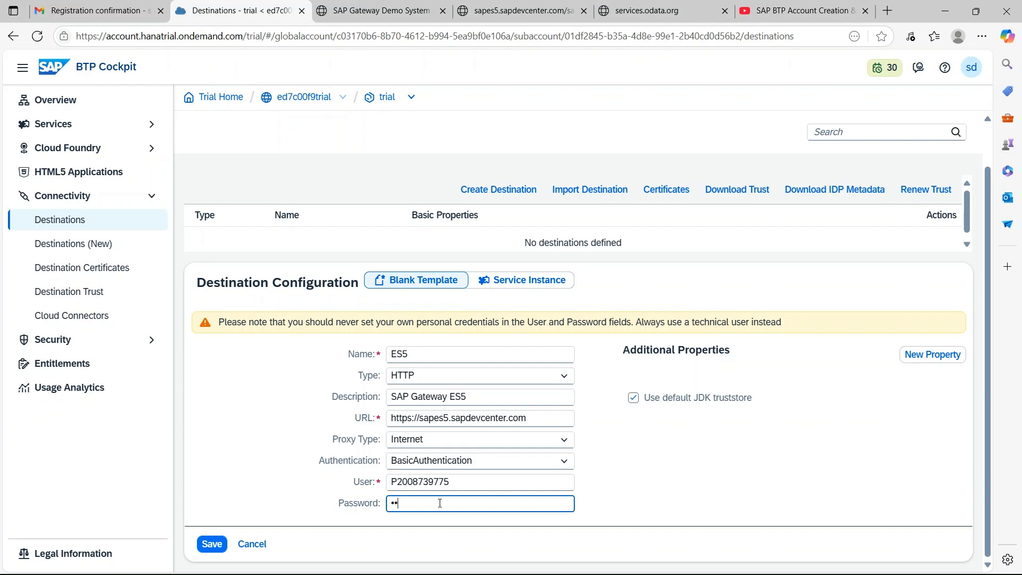
type("•••••")
Add the additional property WebIDEUsage with the value odata_abap,odata_gen,bsp_execute_abap to the destination
left_click(910, 368)
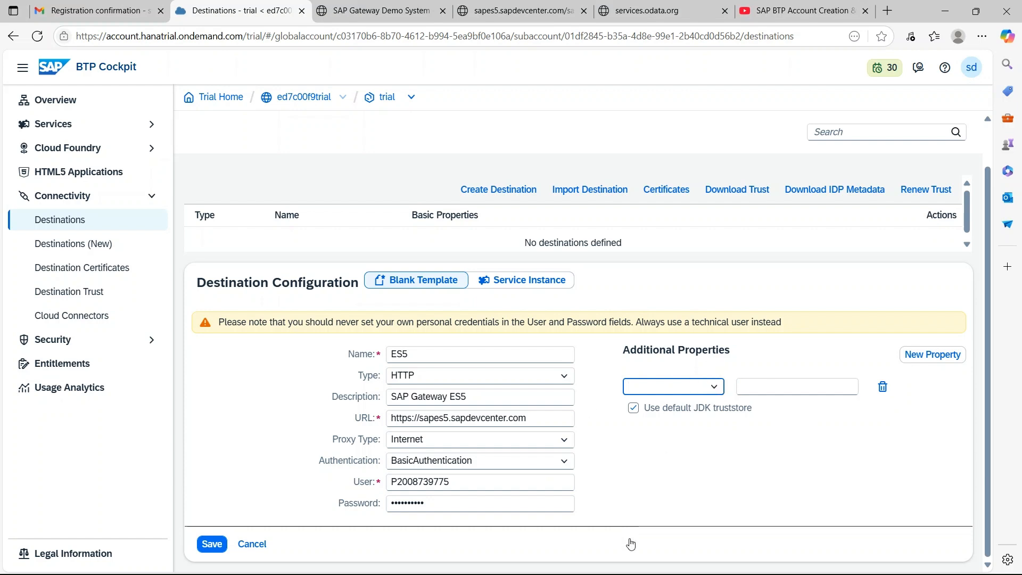
left_click(714, 388)
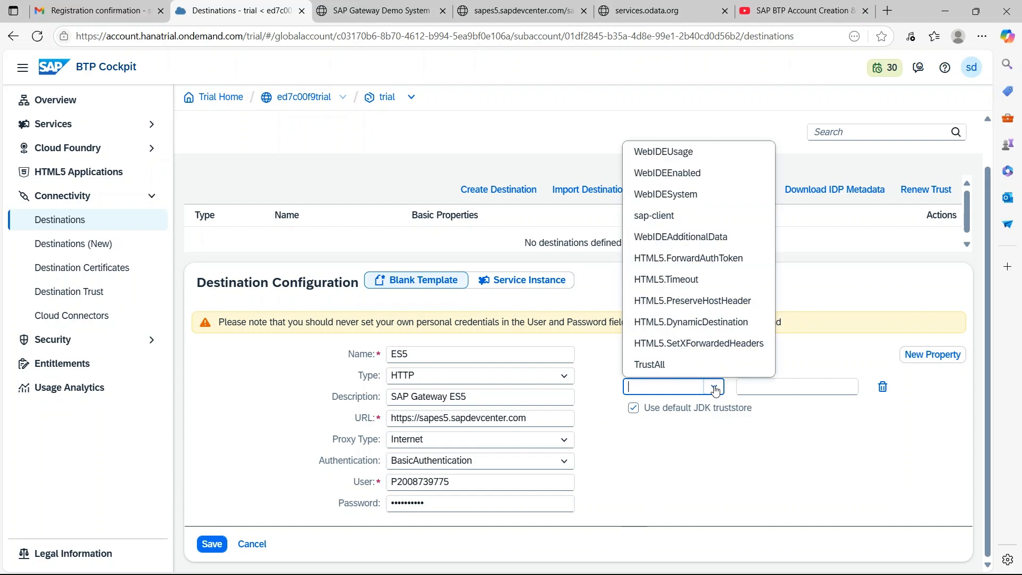
left_click(693, 158)
left_click(761, 389)
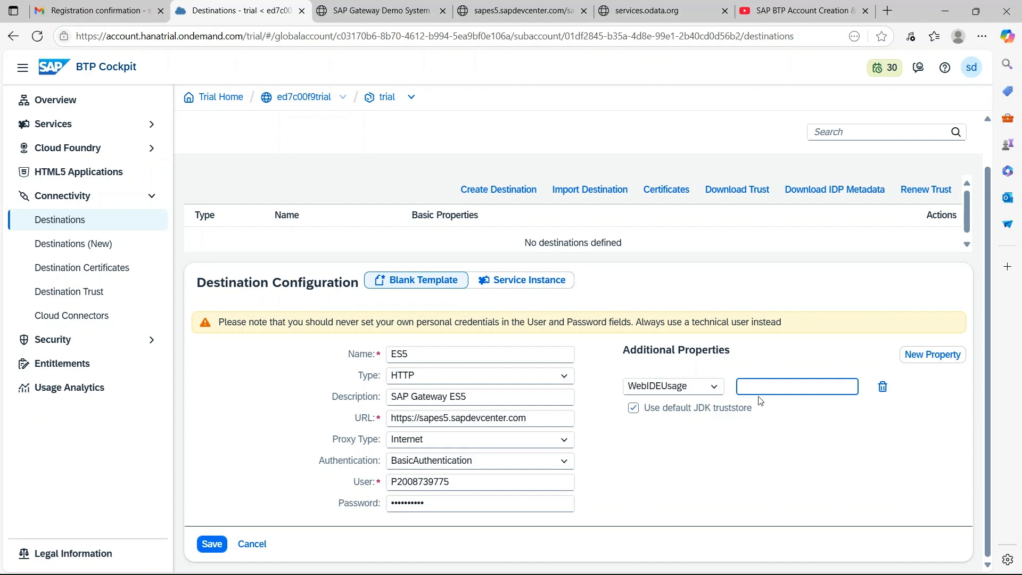
type("odata_abap")
type(",odata_gen,")
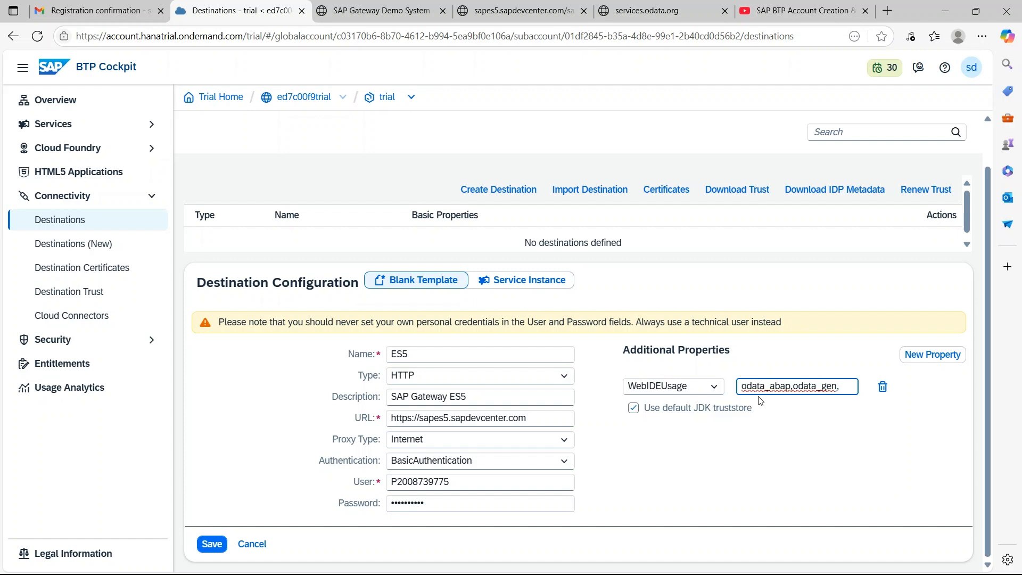
type("bsp_exe")
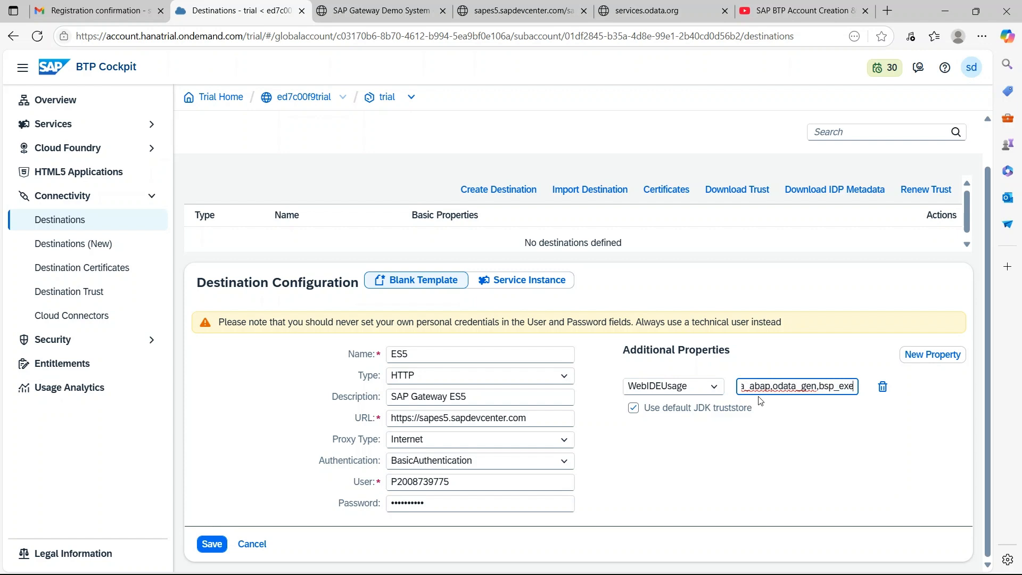
type("cute_abap")
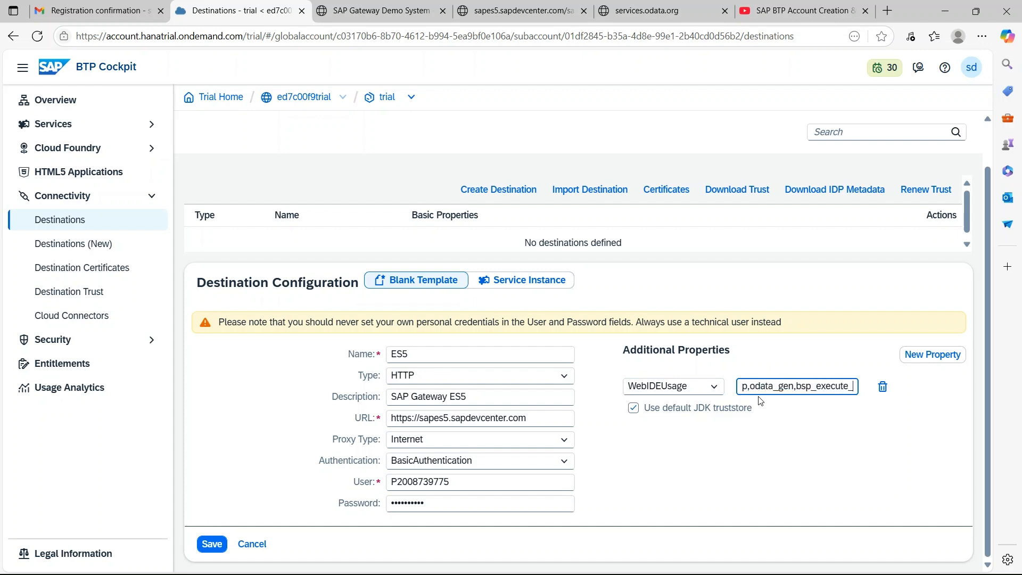
Add the additional property WebIDESystem and copy the destination name ES5 into its value
left_click(933, 355)
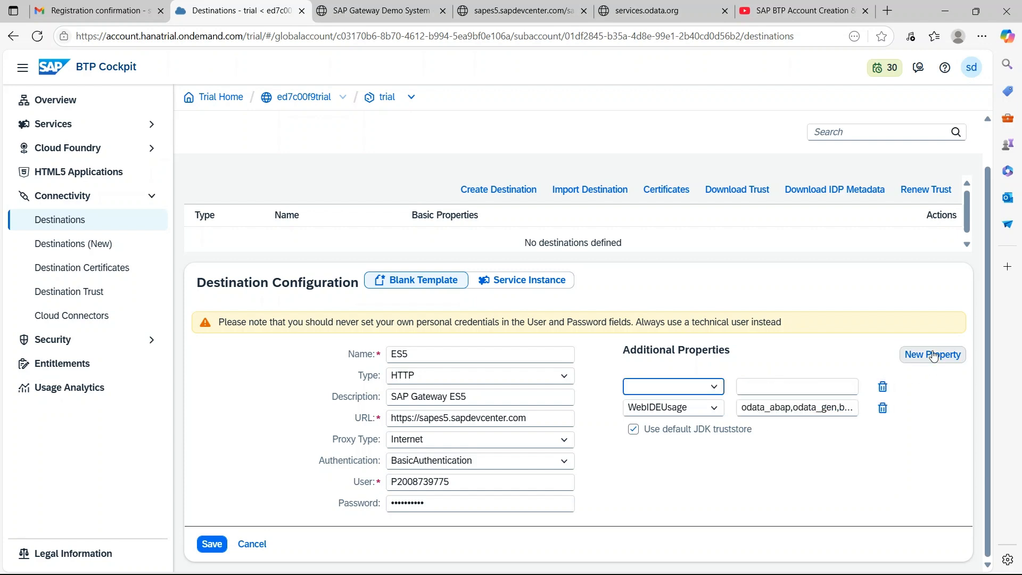
left_click(716, 389)
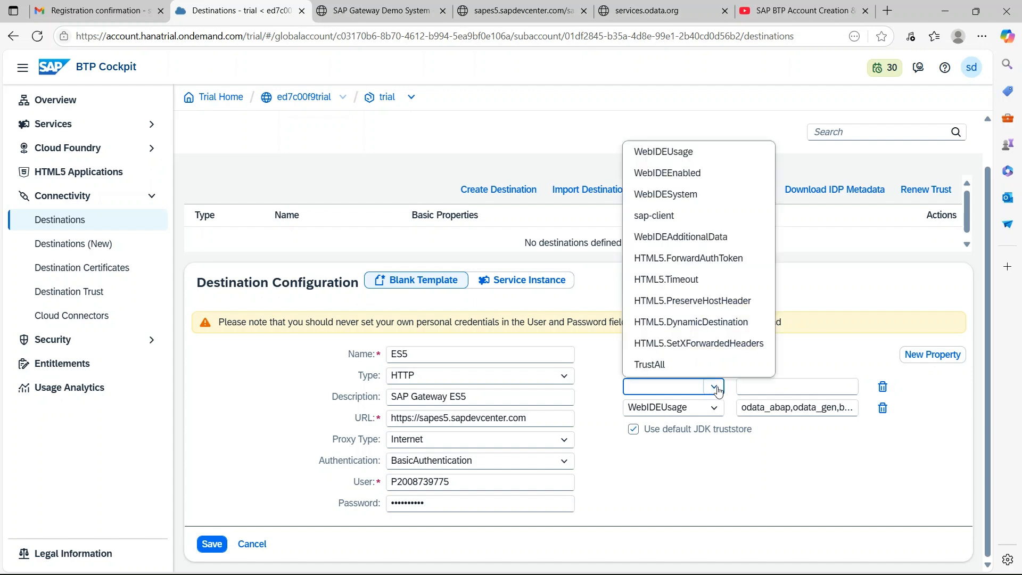
left_click(698, 196)
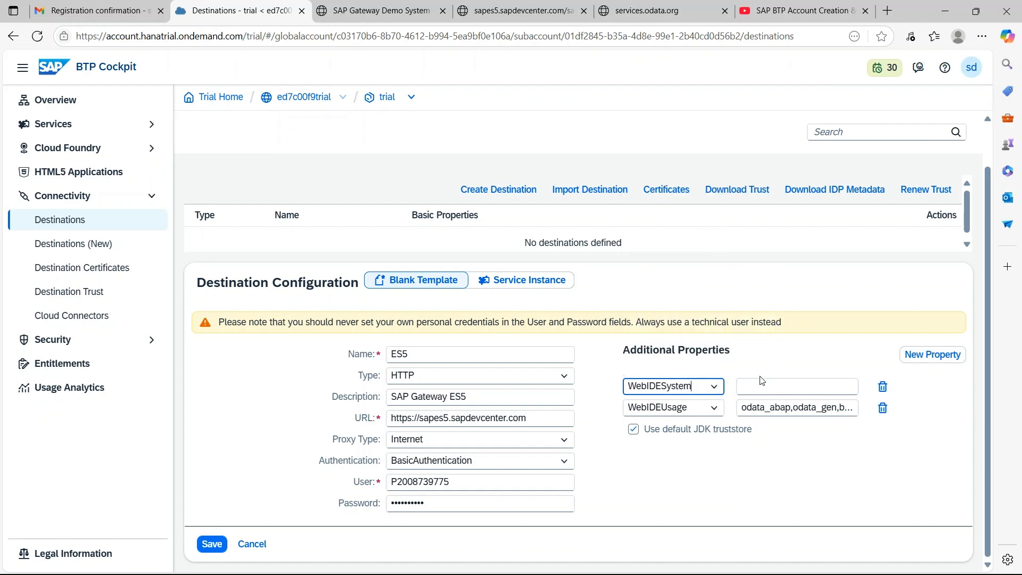
left_click(764, 389)
left_click(406, 353)
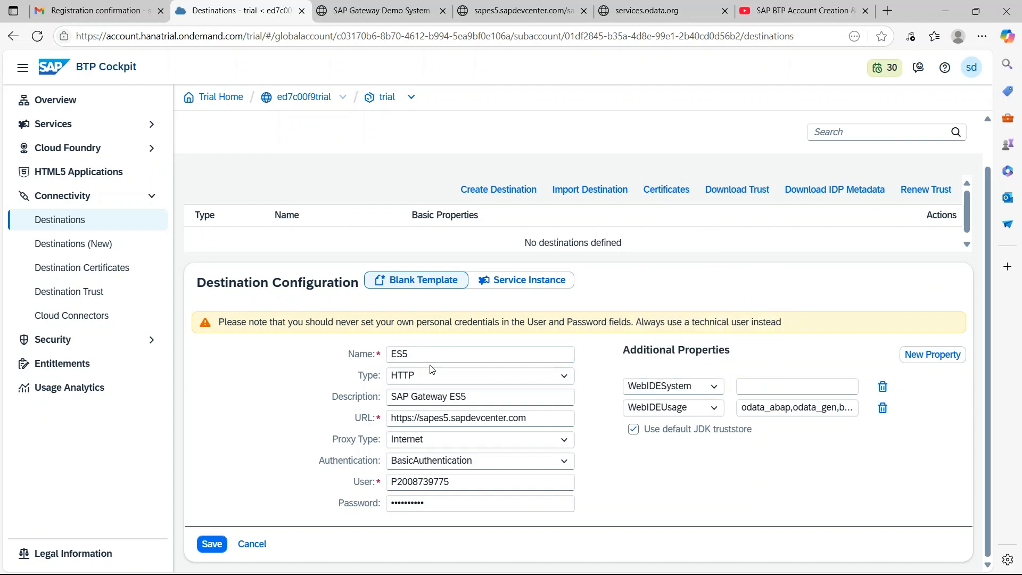
double_click(406, 353)
key("ctrl+c")
left_click(761, 387)
key("ctrl+v")
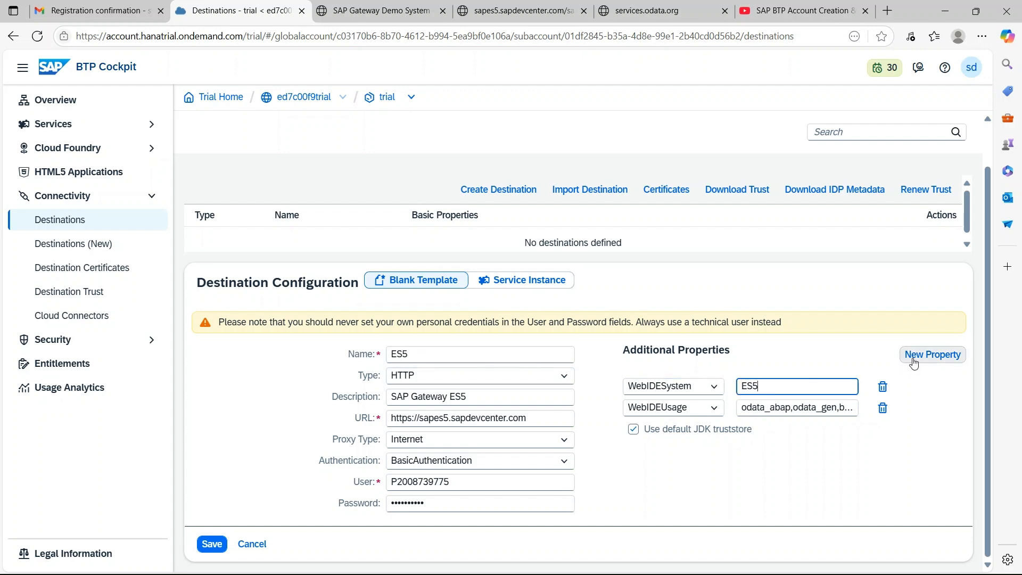
Add the additional property WebIDEEnabled with the value true
left_click(932, 354)
left_click(714, 387)
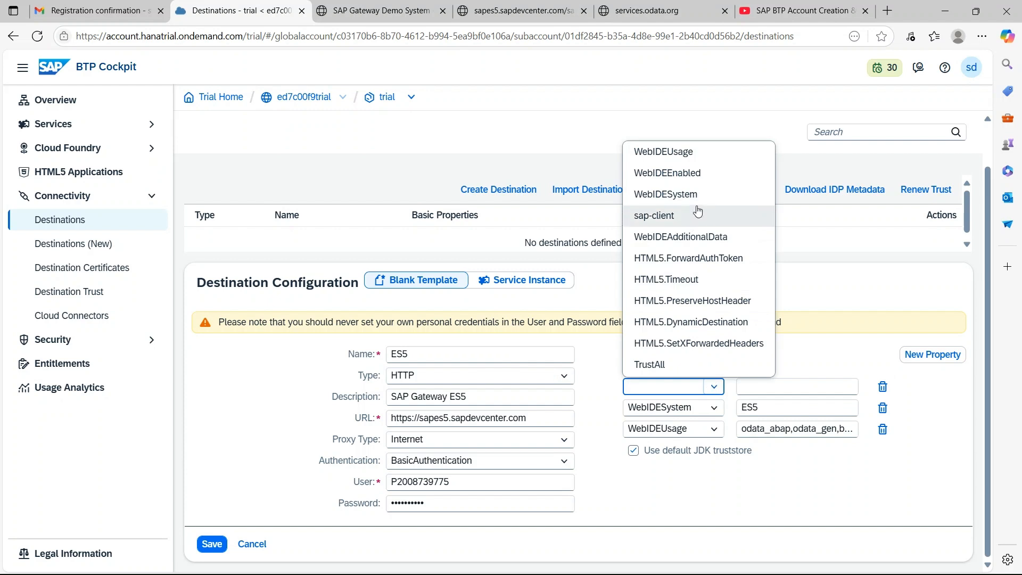
left_click(709, 178)
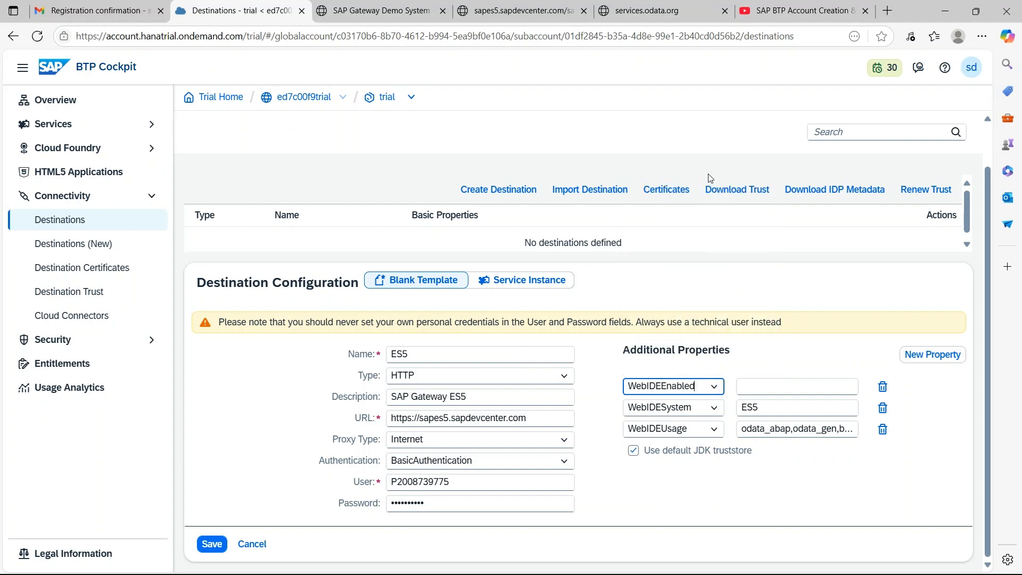
left_click(785, 384)
type("true")
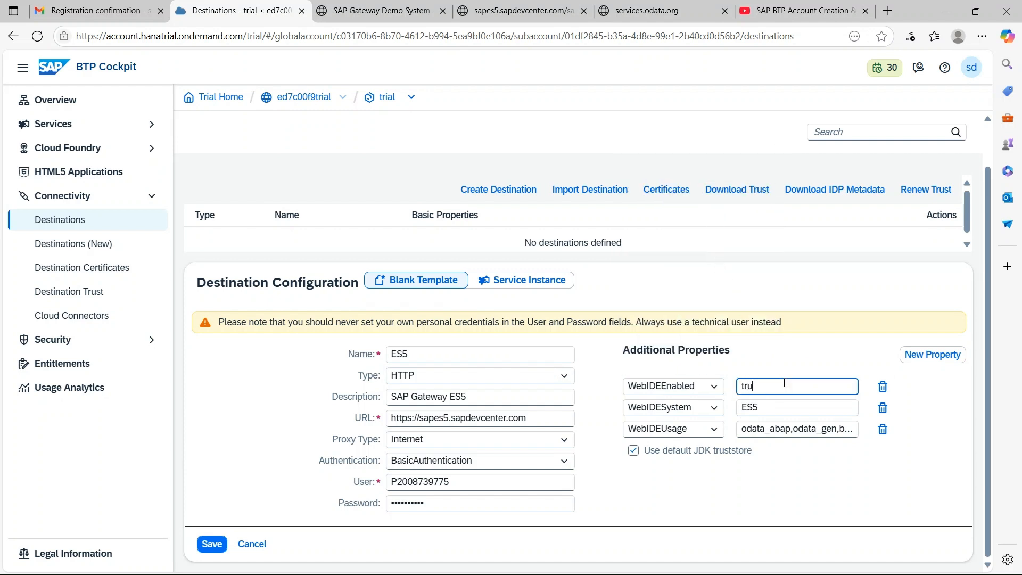
Add the additional property sap-client with the value 002 to the ES5 destination
left_click(933, 354)
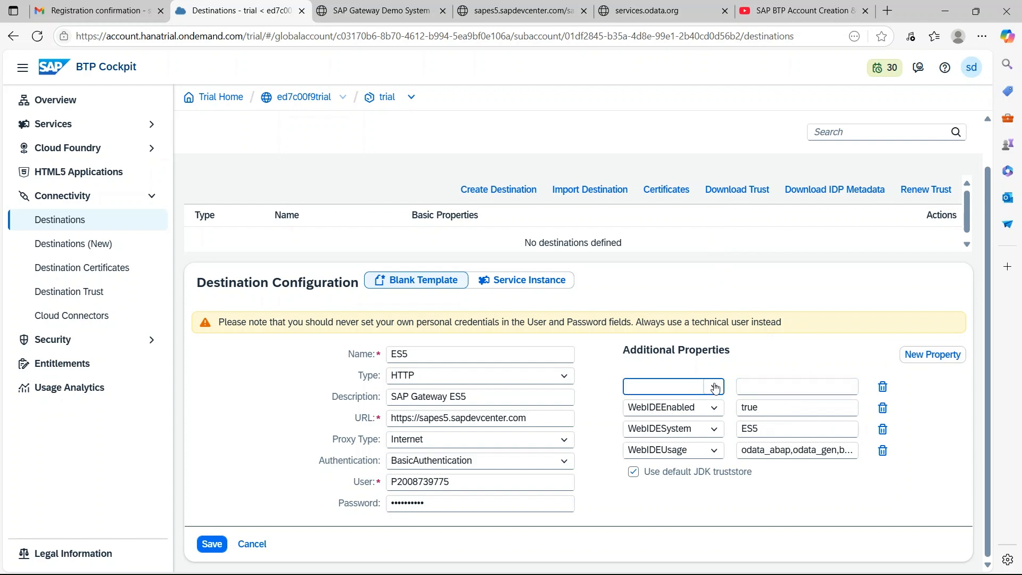
left_click(714, 387)
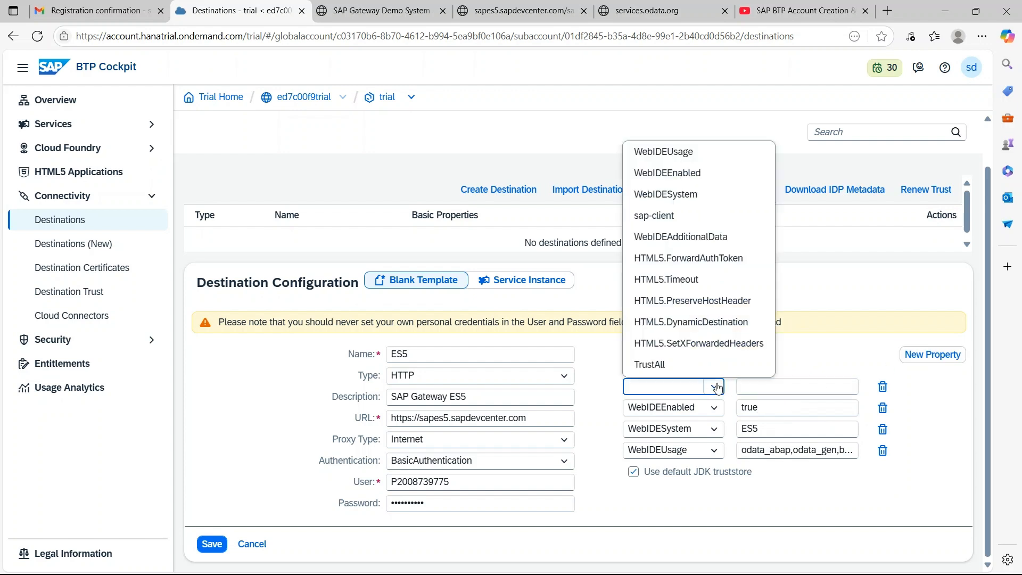
left_click(700, 226)
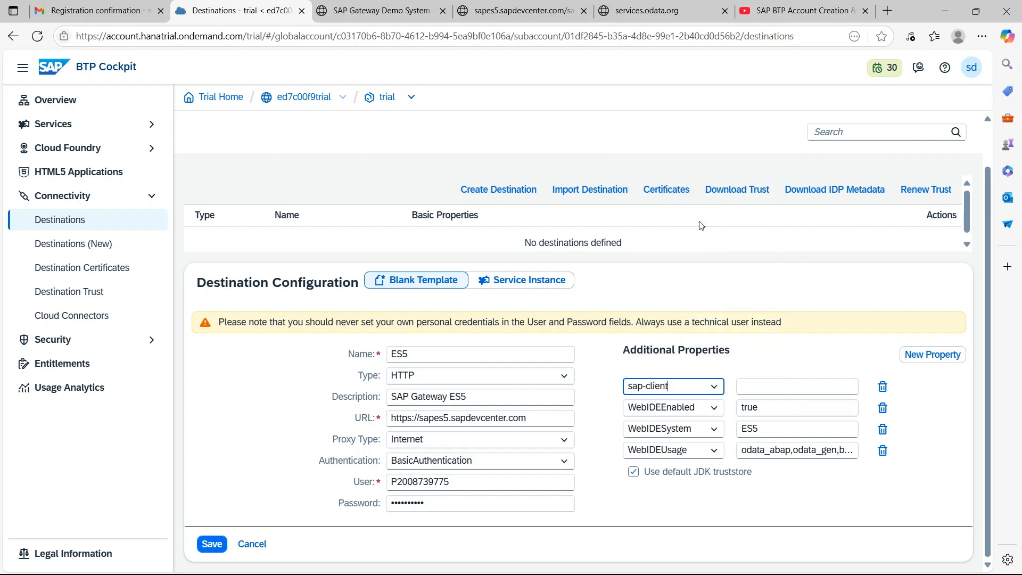
left_click(778, 388)
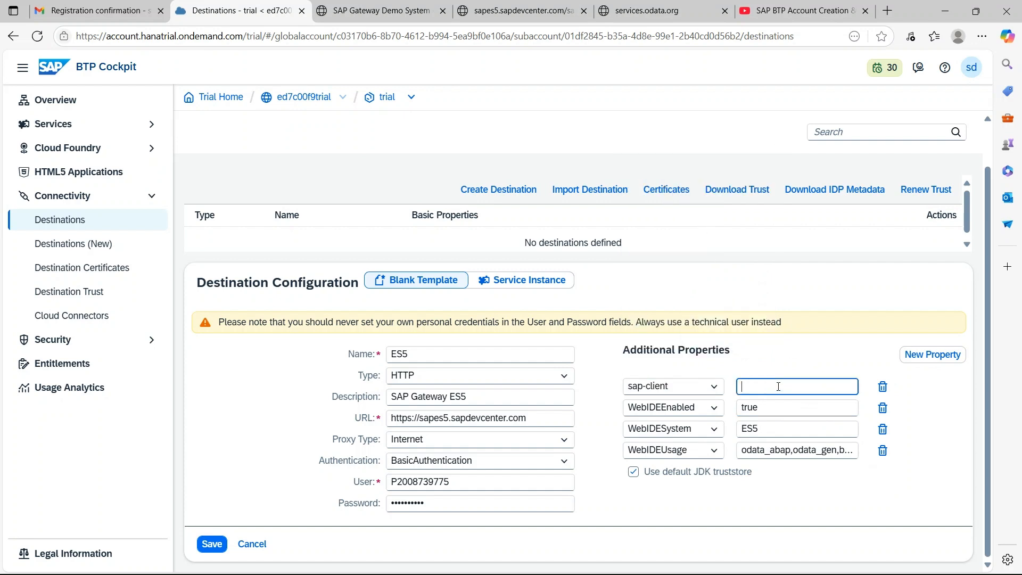
type("002")
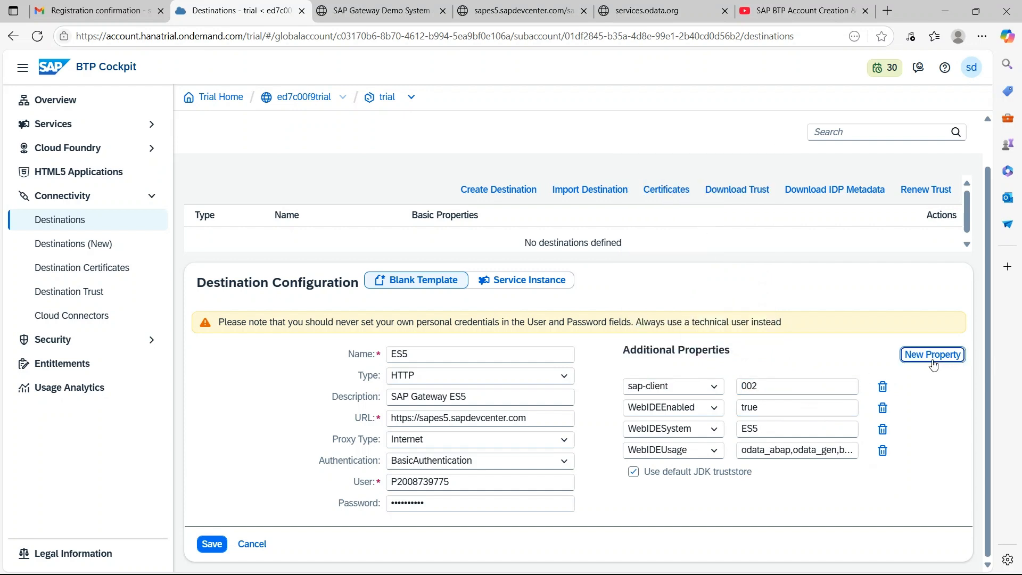
Add the additional property HTML5.DynamicDestination with the value true to the ES5 destination
left_click(932, 356)
left_click(712, 389)
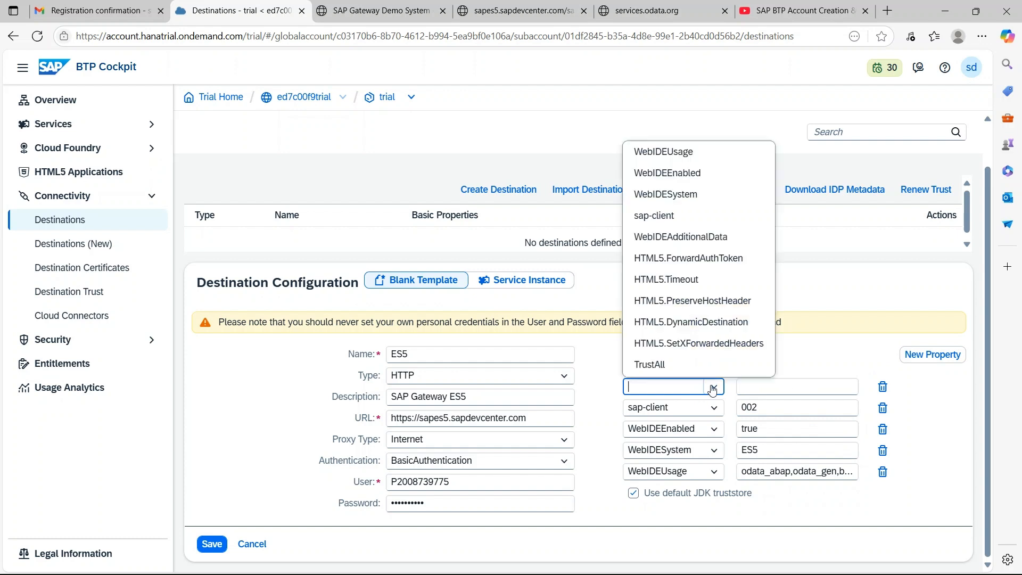
left_click(690, 327)
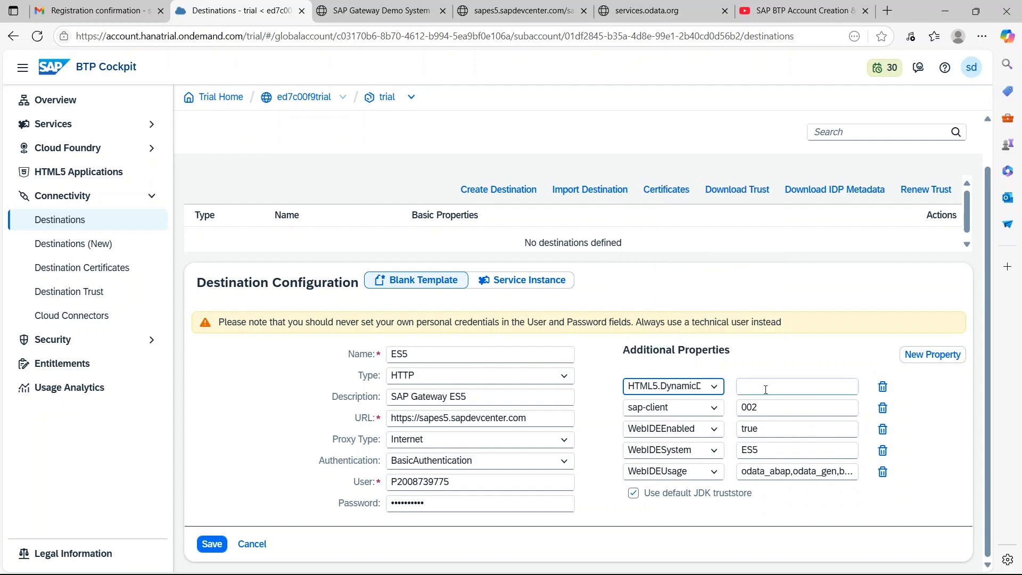
left_click(765, 390)
type("tr")
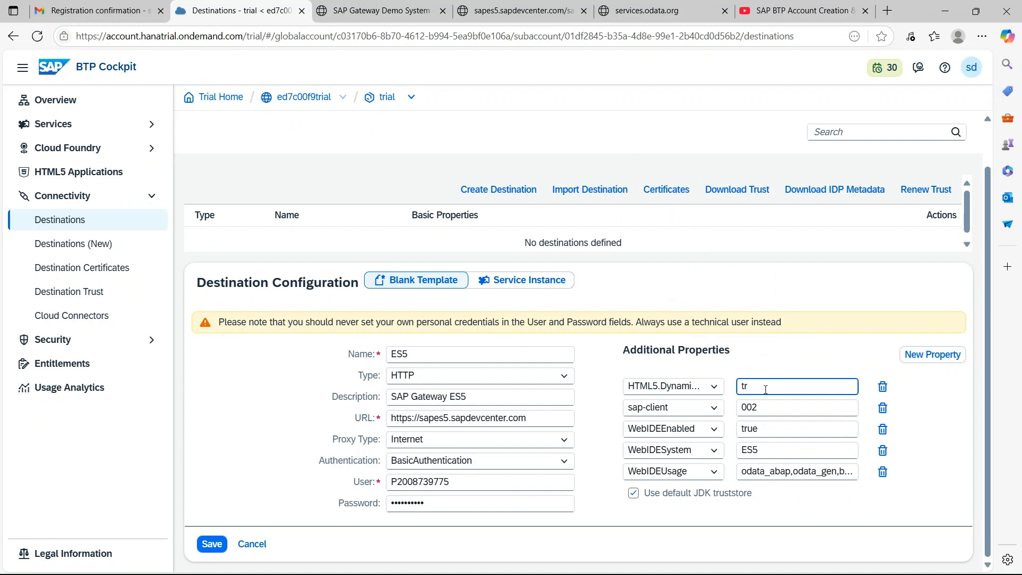
type("ue")
Add the additional property TrustAll with the value true and save the ES5 destination
left_click(902, 356)
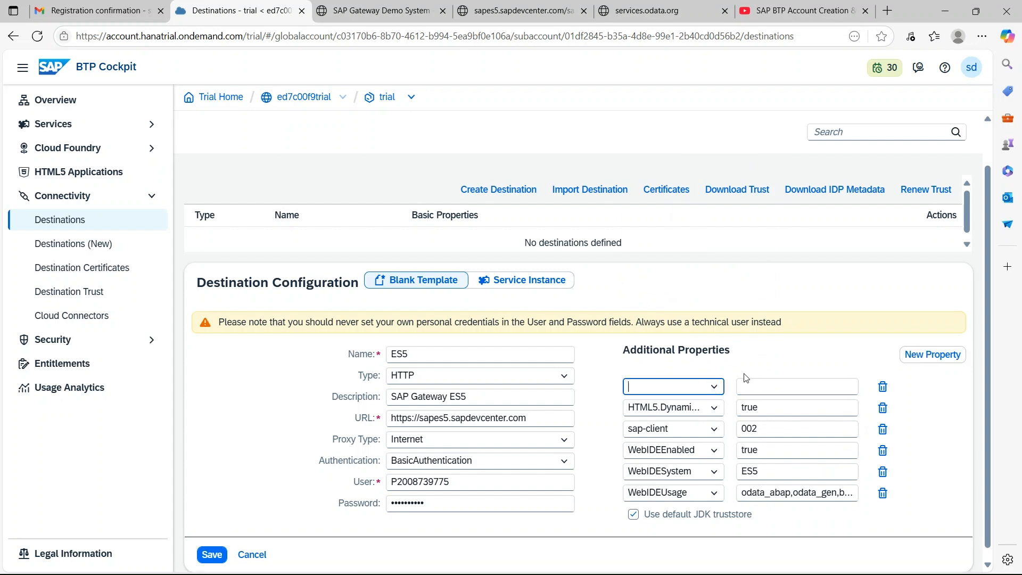
left_click(719, 391)
left_click(681, 368)
left_click(780, 387)
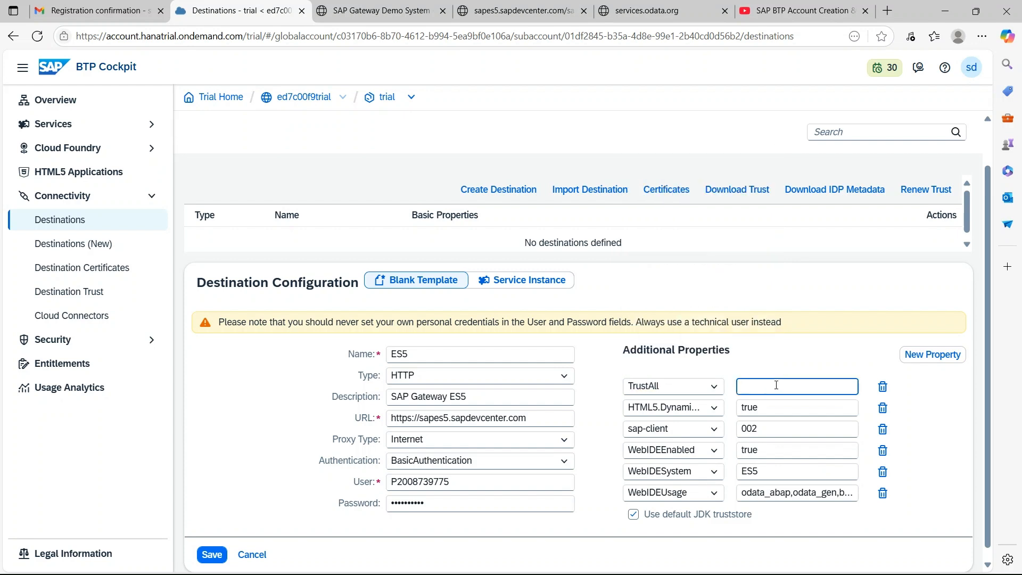
type("true")
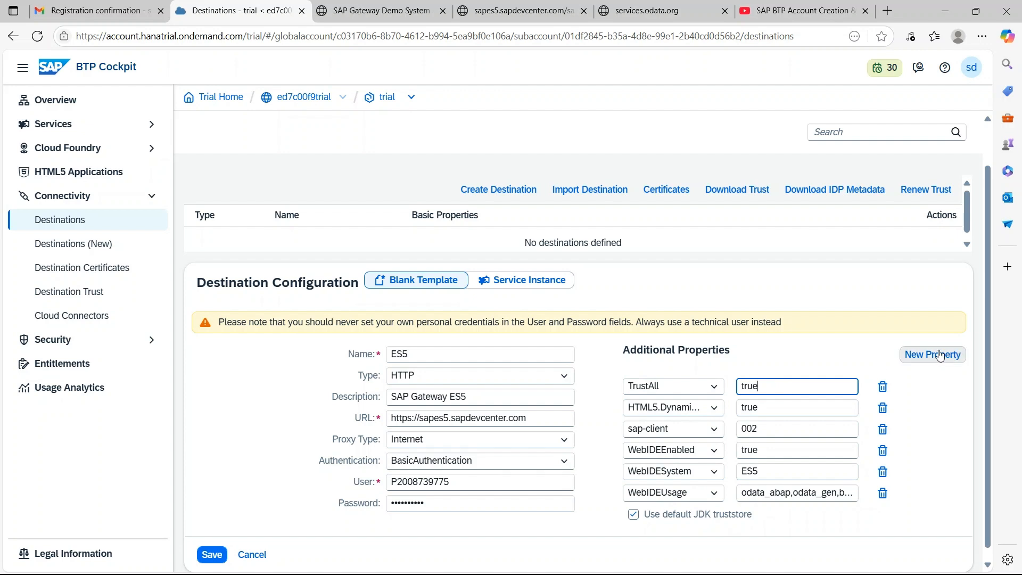
scroll(787, 368, "down", 1)
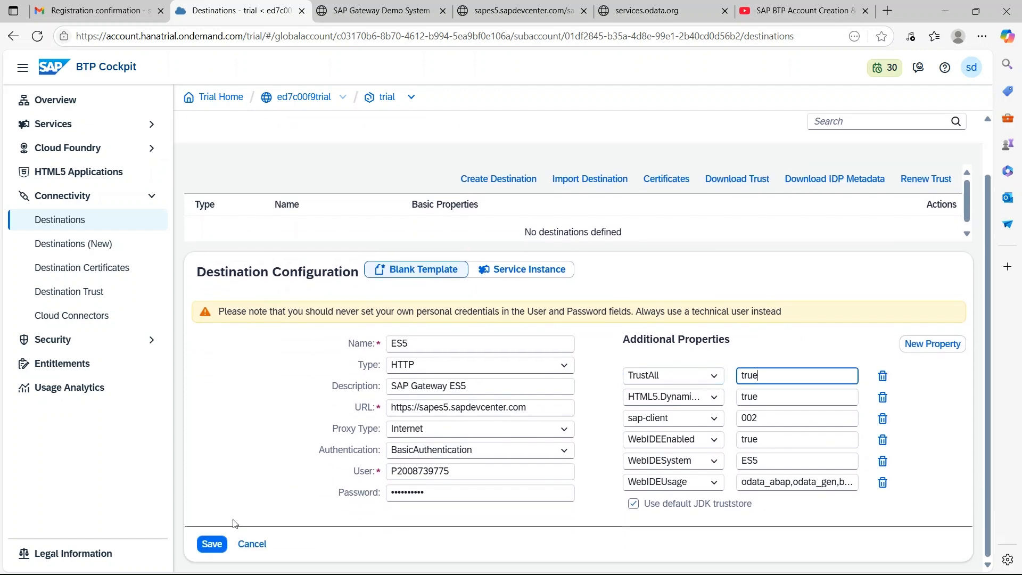
left_click(209, 542)
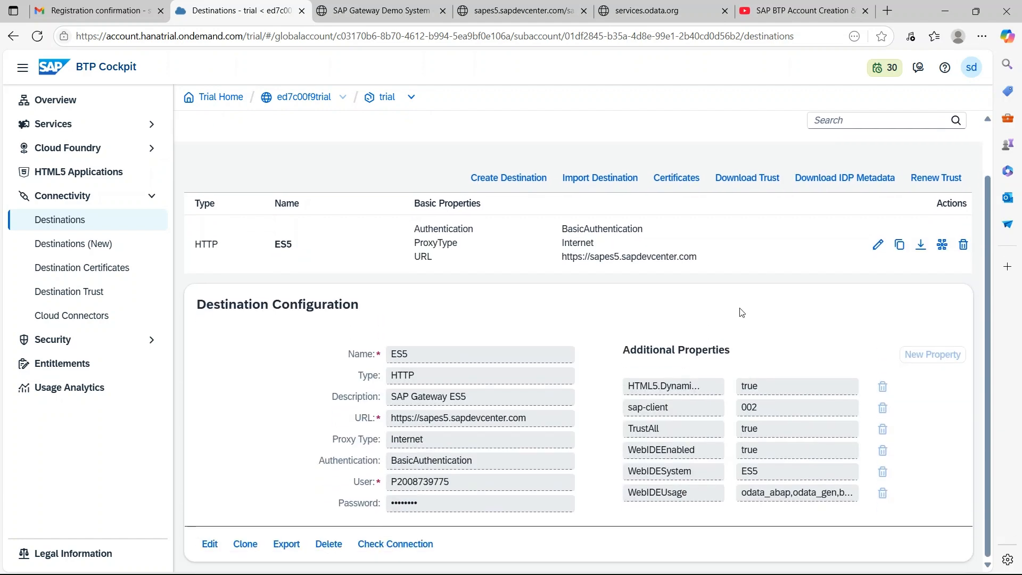
Create a new destination named Northwind and copy its name into the description
scroll(740, 313, "up", 2)
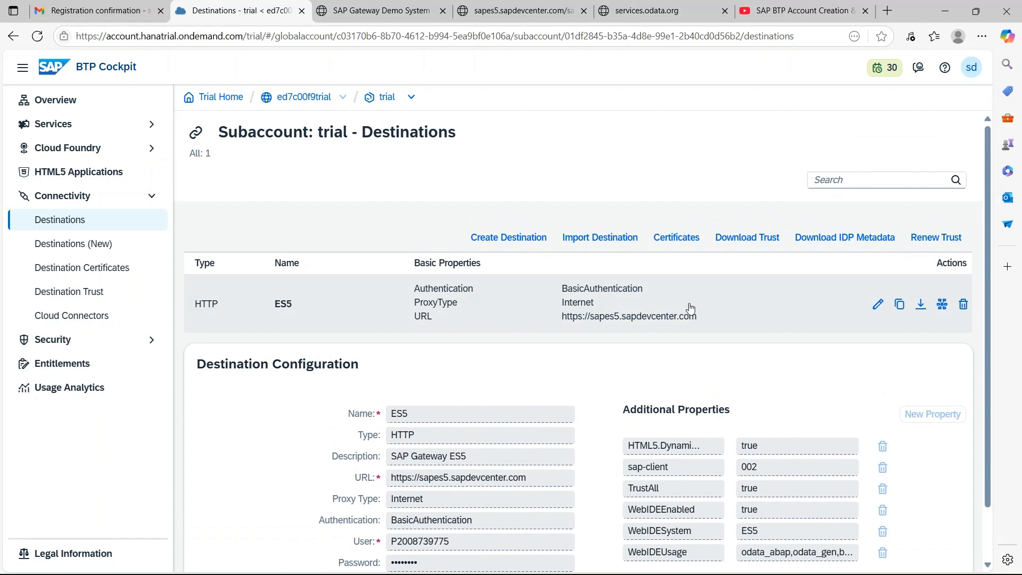
left_click(536, 239)
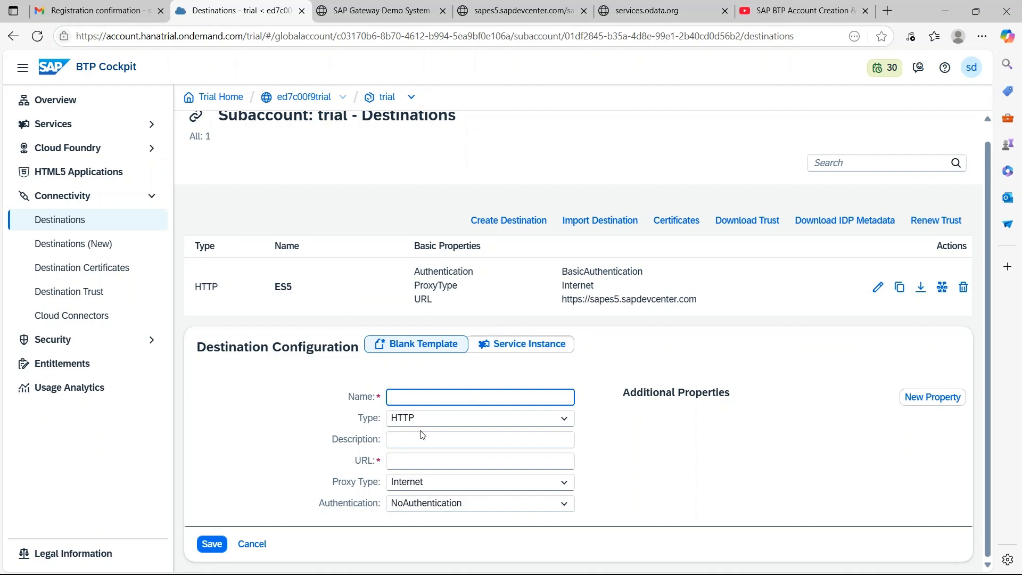
type("Northwind")
left_click(419, 441)
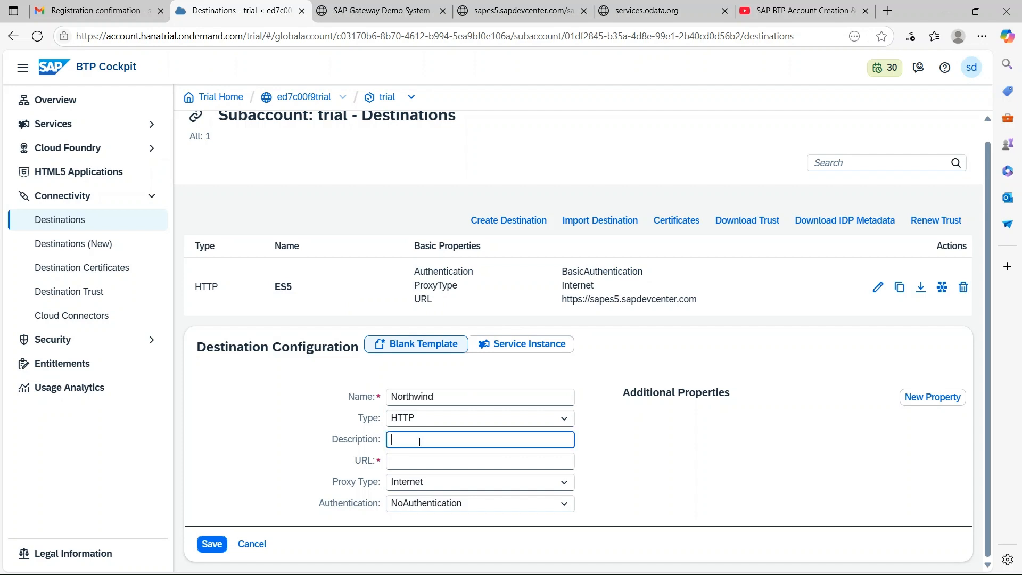
double_click(415, 396)
key("ctrl+c")
left_click(407, 440)
key("ctrl+v")
left_click(418, 462)
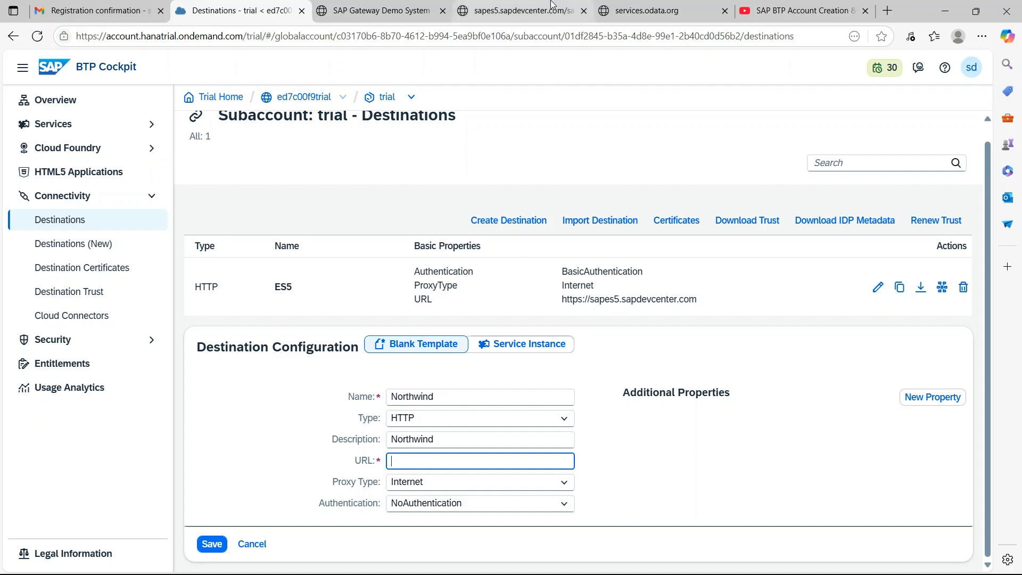
left_click(647, 10)
left_click(204, 35)
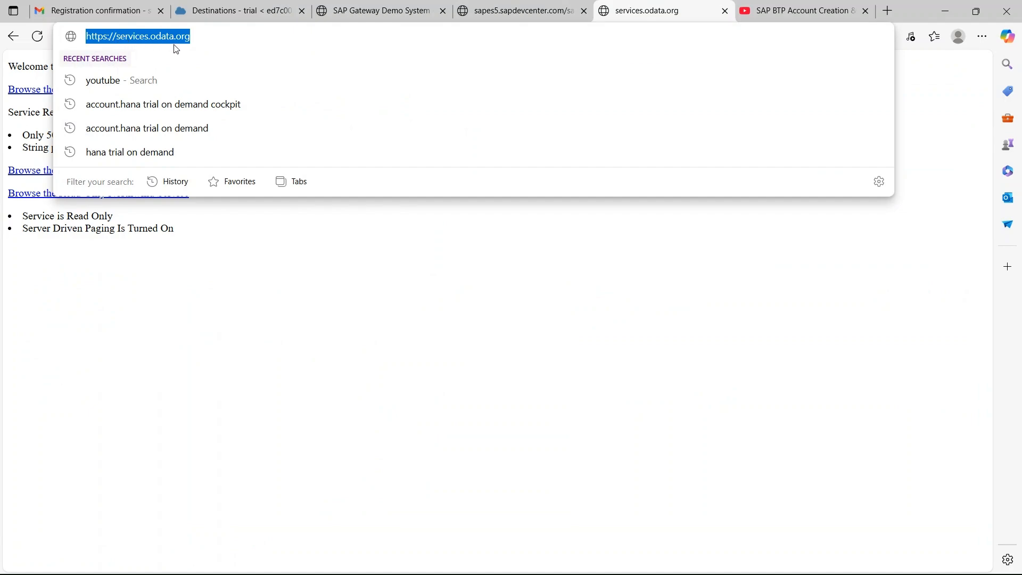
left_click(397, 14)
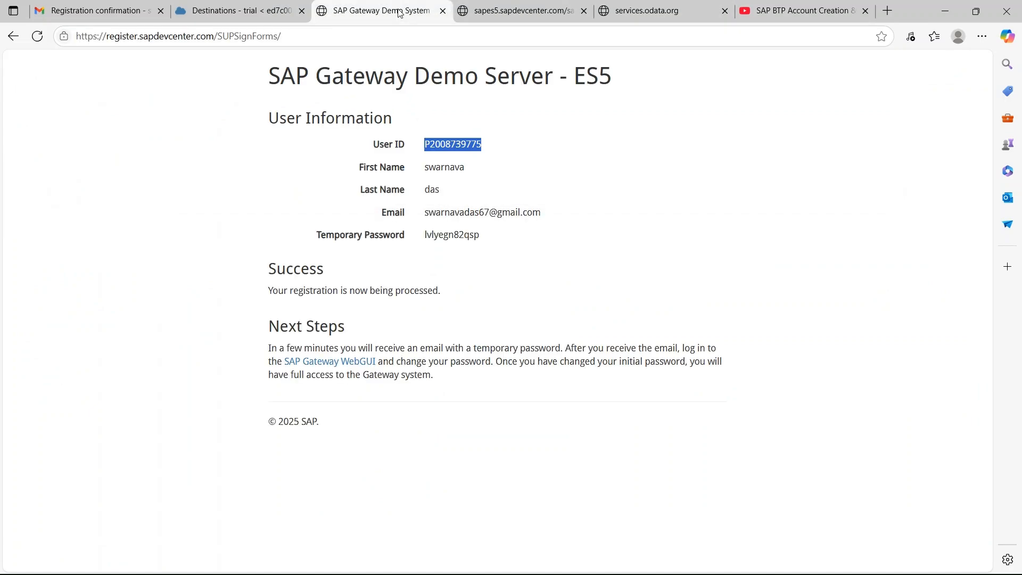
left_click(242, 8)
key("ctrl+v")
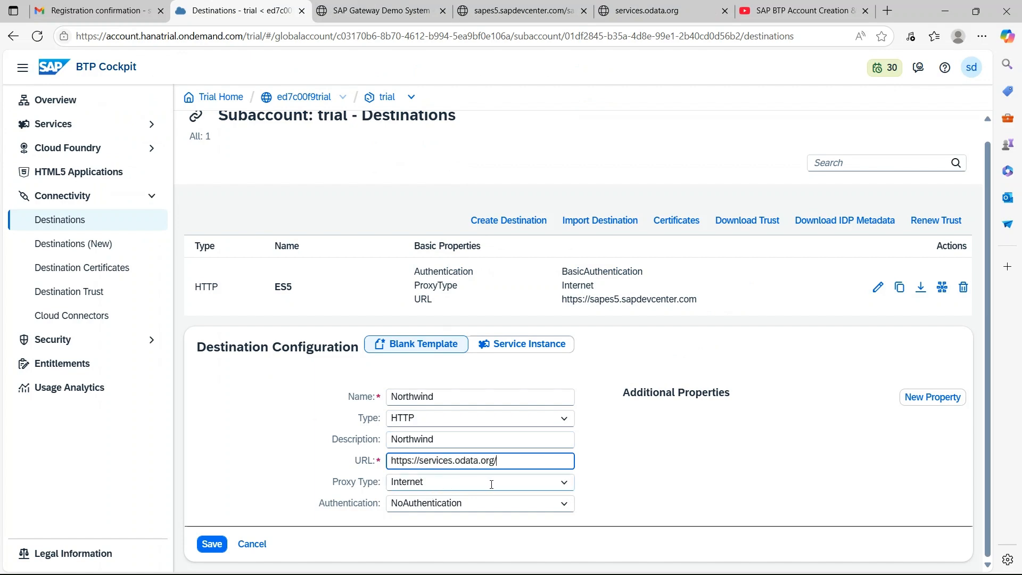
Add the additional property WebIDEEnabled with the value true to the Northwind destination
left_click(932, 398)
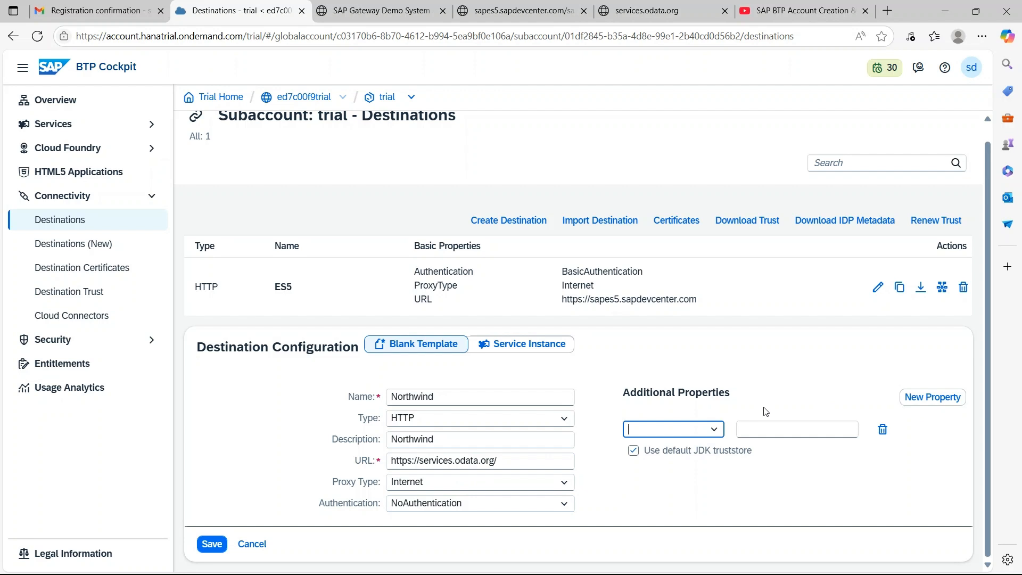
left_click(716, 429)
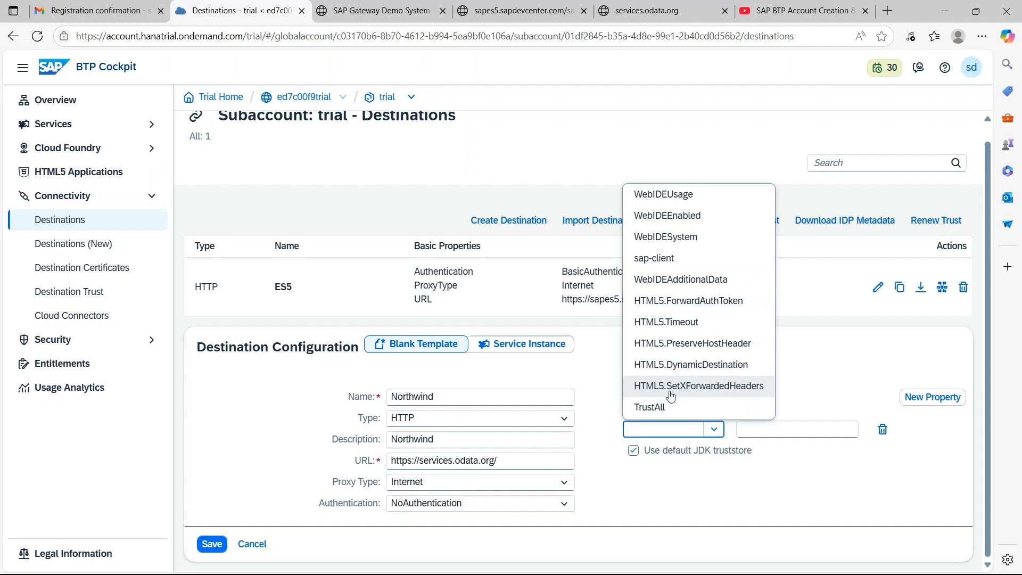
left_click(702, 219)
left_click(777, 429)
type("true")
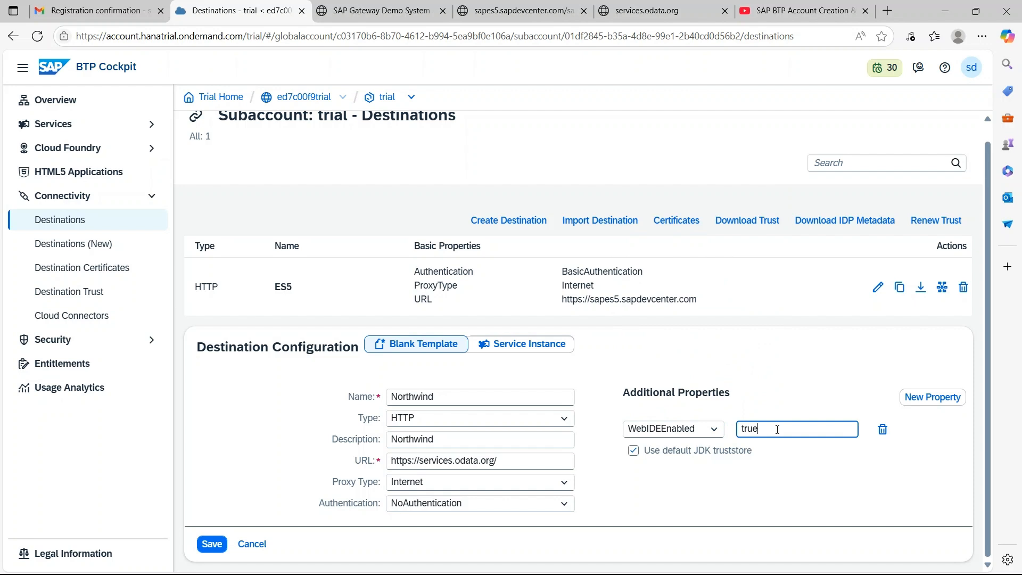
Add the additional property WebIDESystem and copy the destination name Northwind into its value
left_click(933, 398)
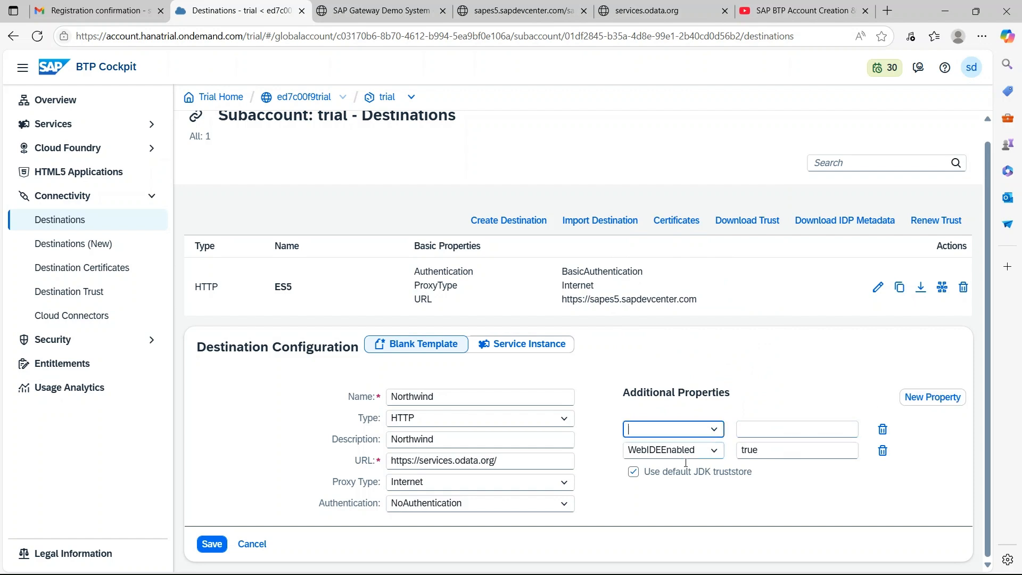
left_click(715, 430)
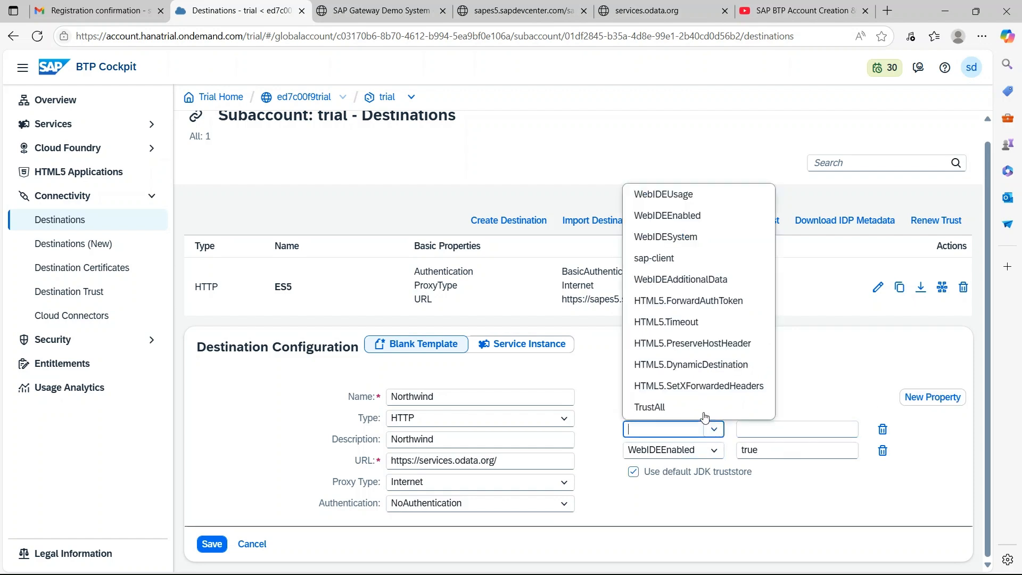
left_click(696, 238)
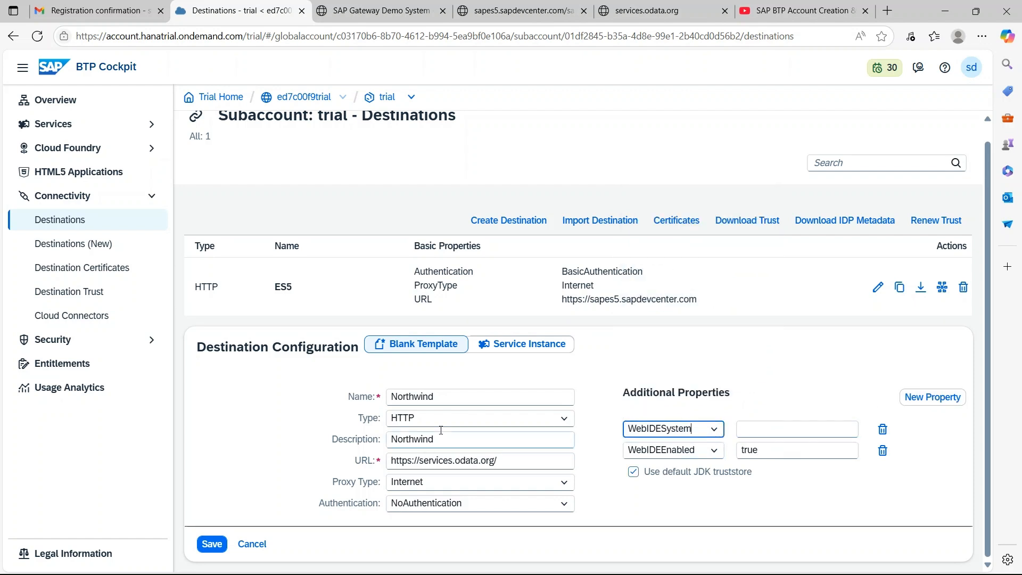
double_click(415, 400)
key("ctrl+c")
left_click(753, 429)
key("ctrl+v")
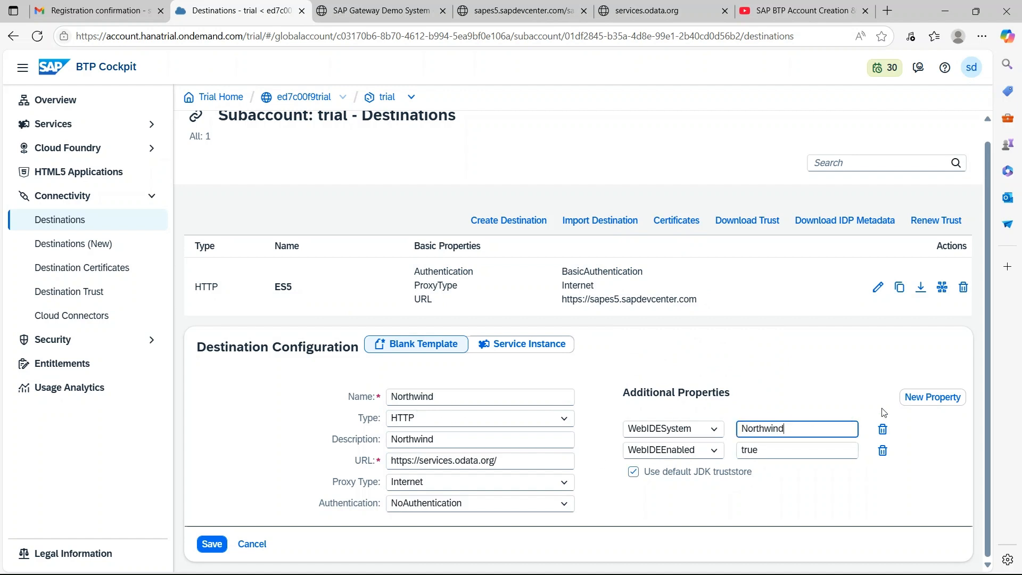
Add the additional property WebIDEUsage with the value odata_gen to the Northwind destination
left_click(930, 397)
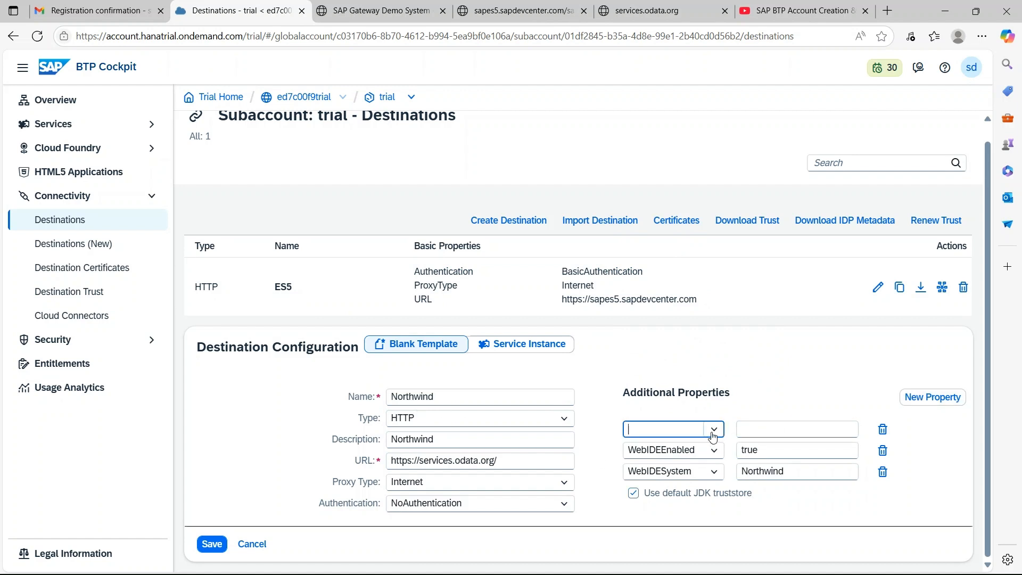
left_click(713, 430)
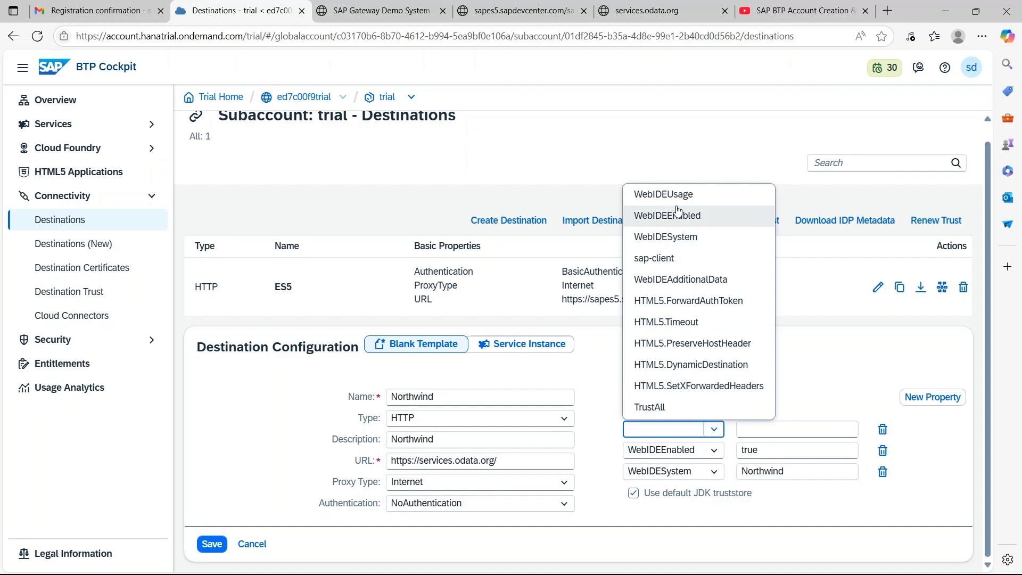
left_click(691, 196)
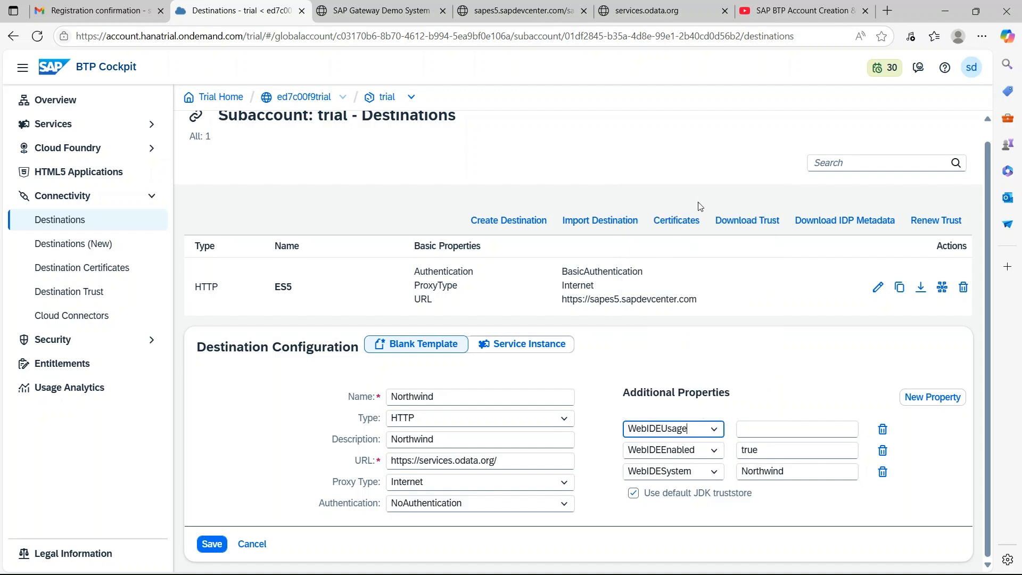
left_click(770, 427)
type("o")
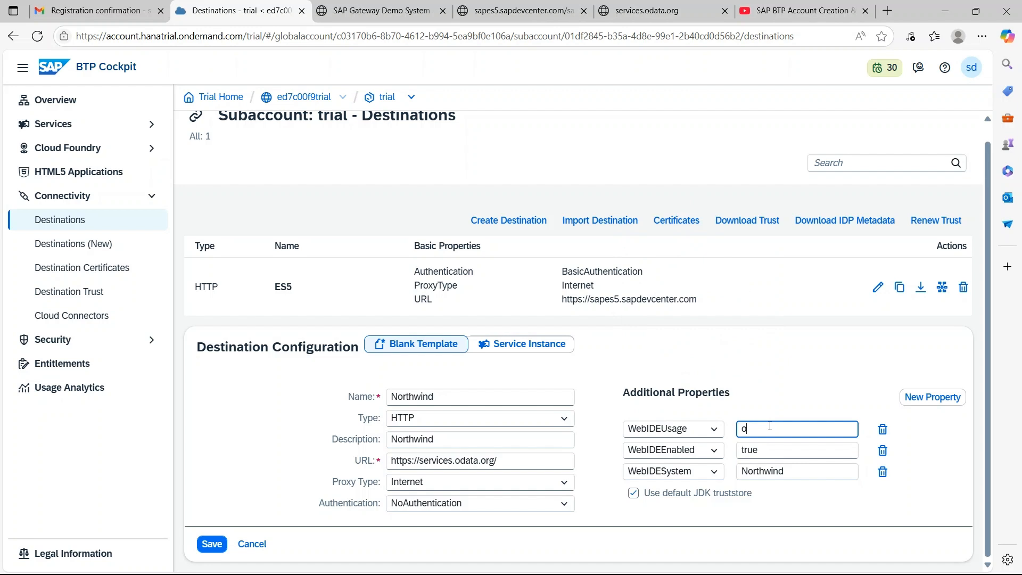
type("data_gen")
Add the additional property HTML5.DynamicDestination with the value true to the Northwind destination
left_click(941, 398)
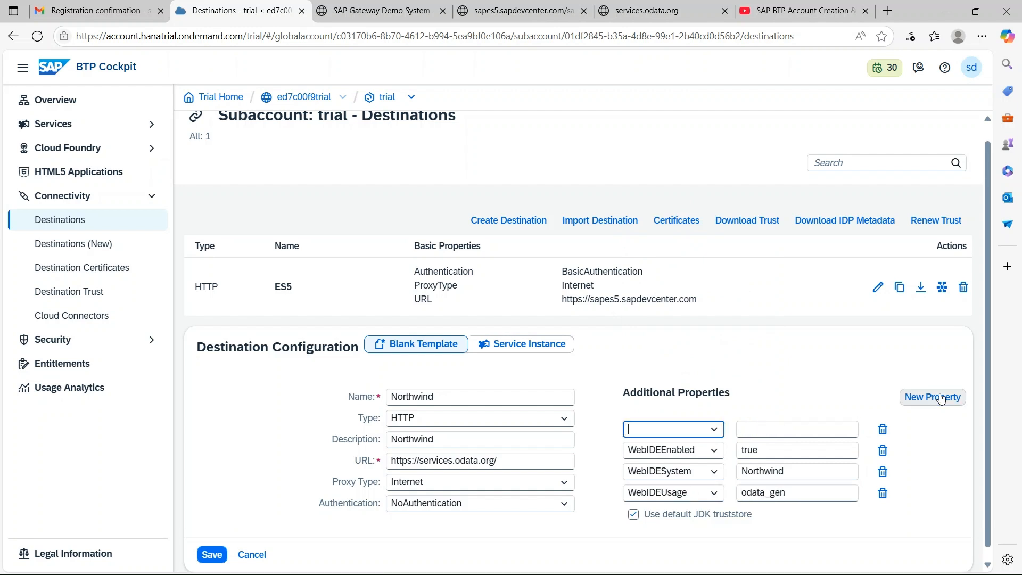
left_click(711, 428)
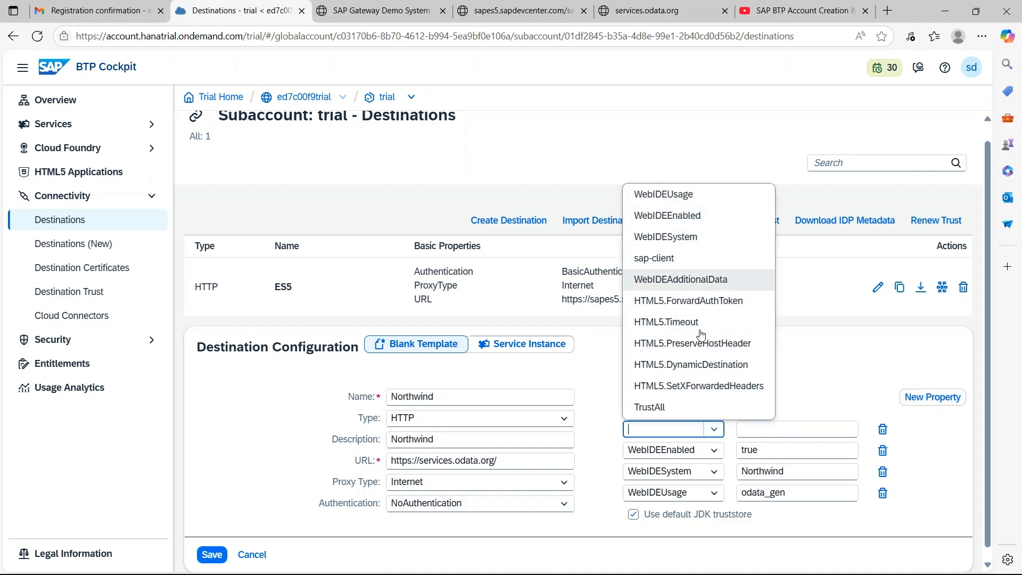
left_click(692, 365)
left_click(753, 429)
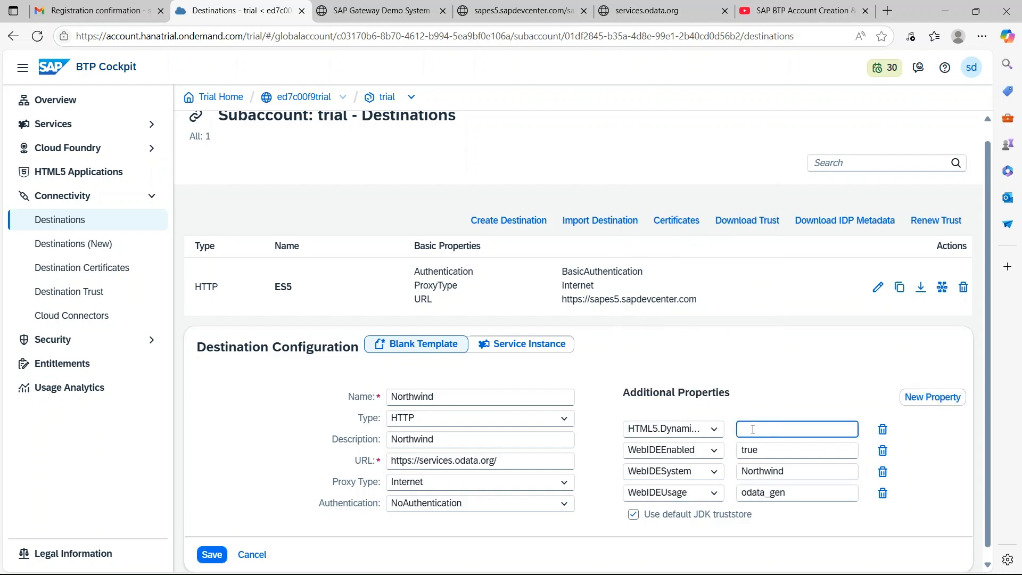
type("true")
scroll(711, 384, "down", 1)
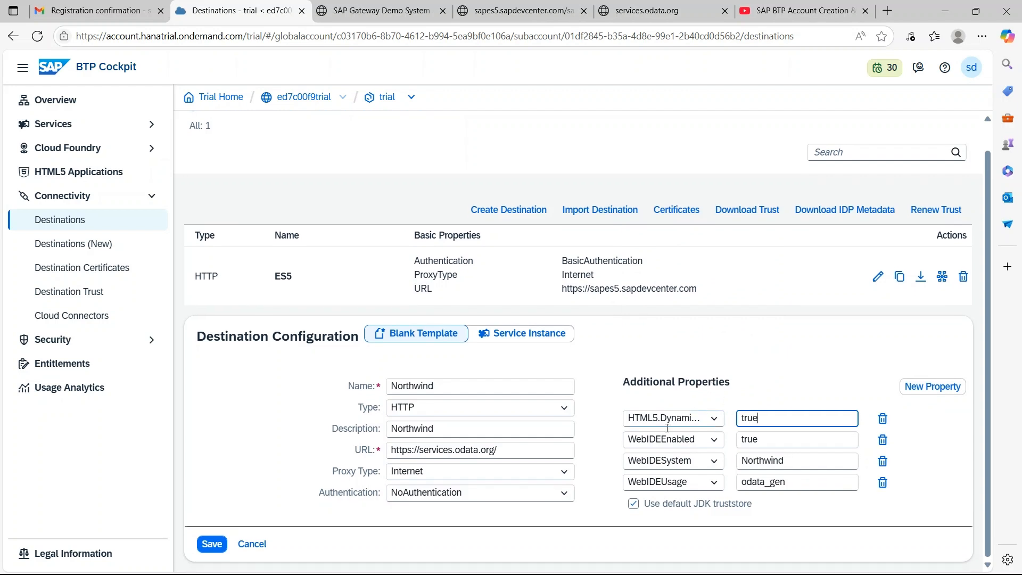
Save the Northwind destination and check its connection, reviewing the returned response
left_click(223, 545)
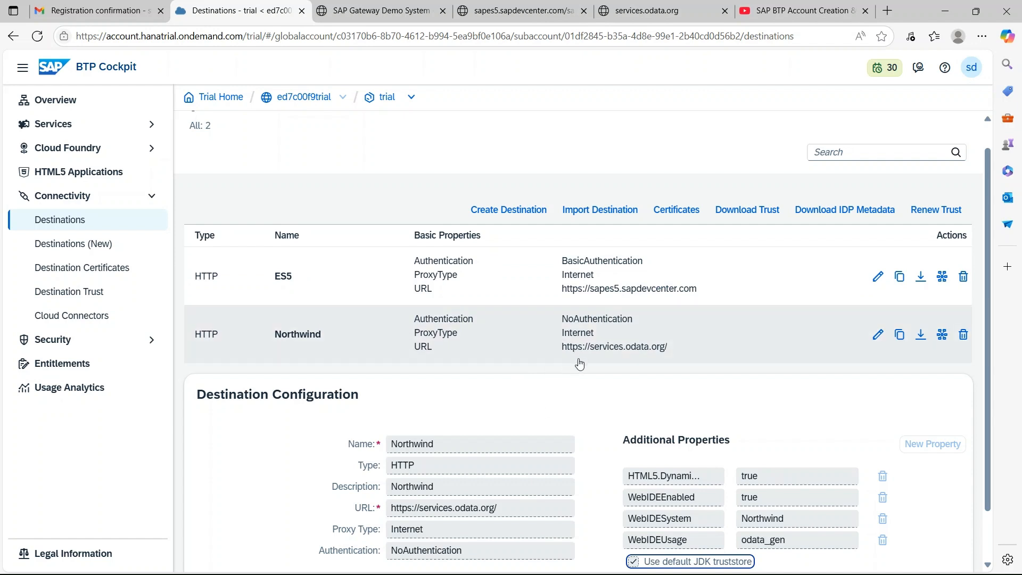
left_click(943, 335)
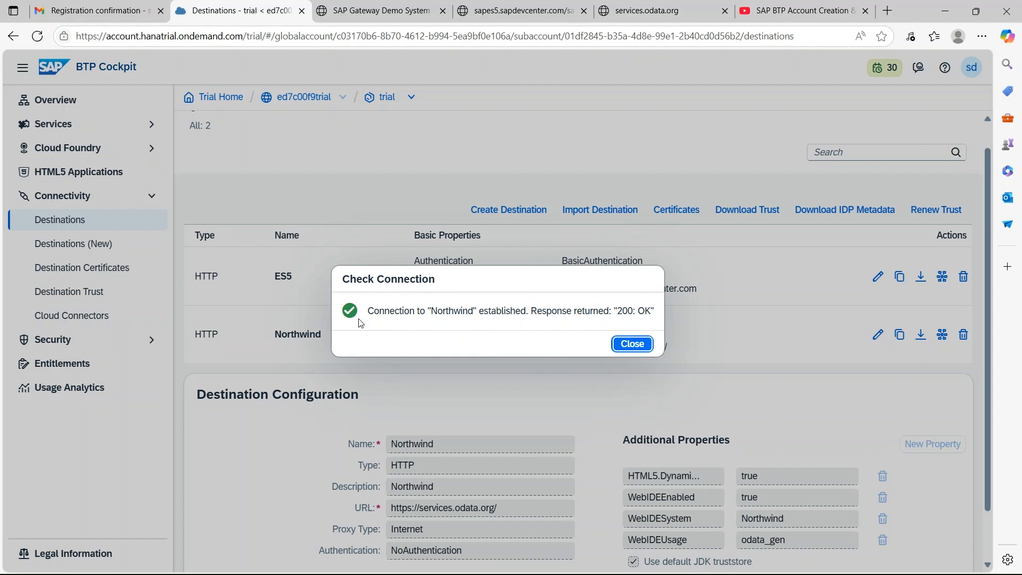
left_click_drag(368, 311, 536, 312)
left_click(374, 332)
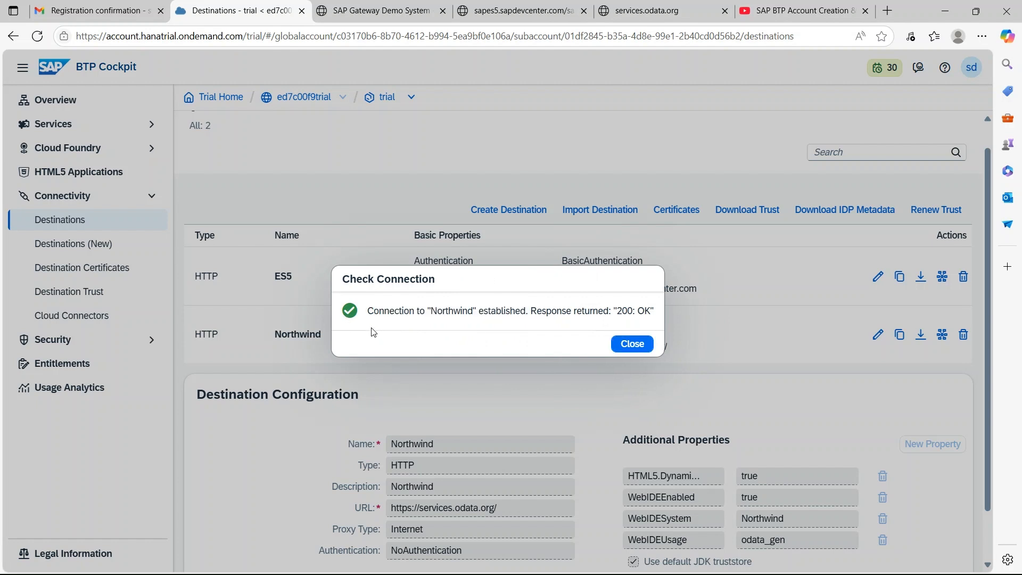
left_click_drag(372, 314, 603, 312)
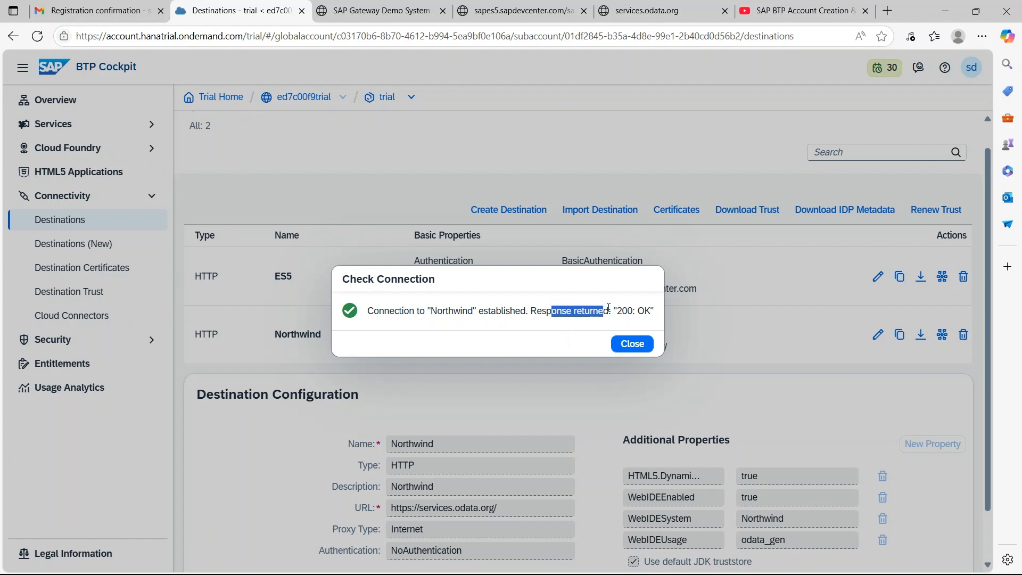
left_click(643, 344)
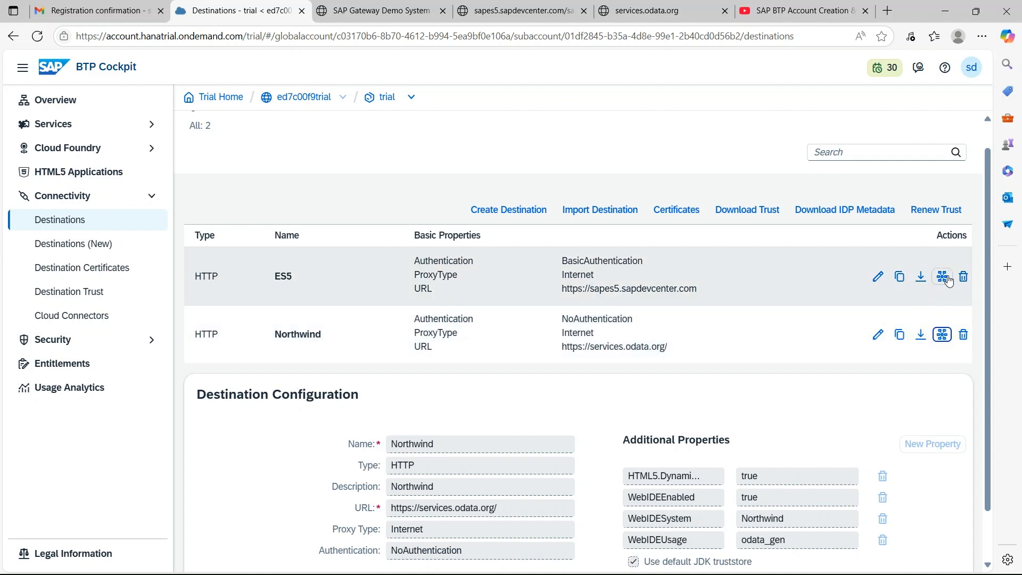
Check the connection of the ES5 destination and review the returned response
left_click(943, 277)
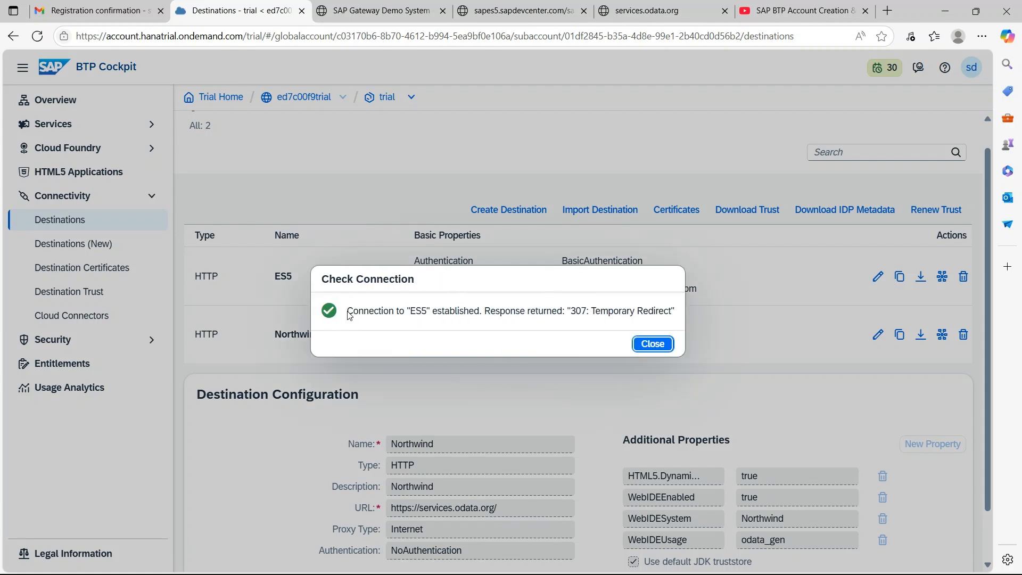
left_click_drag(351, 311, 469, 311)
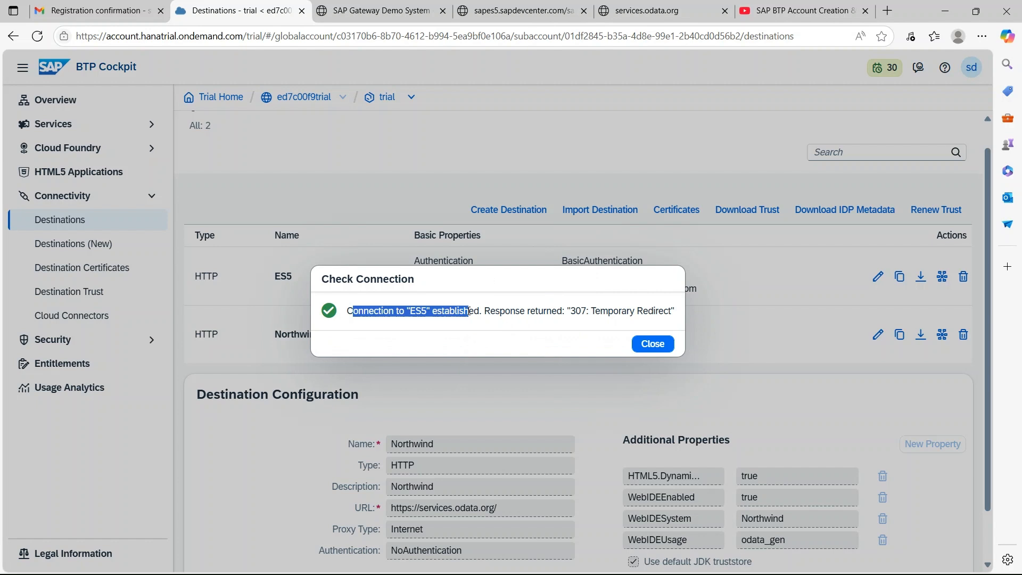
left_click(441, 327)
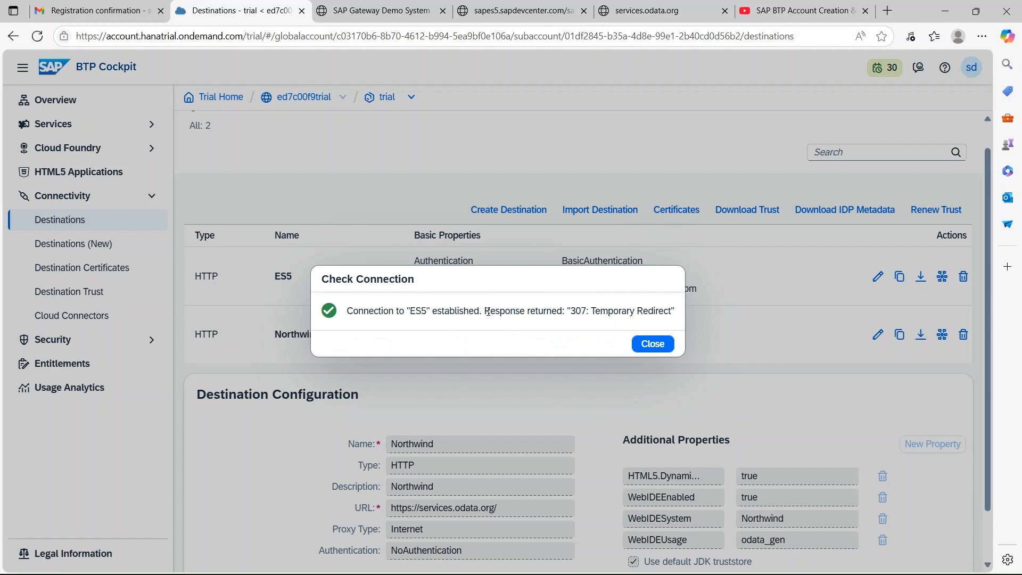
left_click_drag(489, 311, 601, 313)
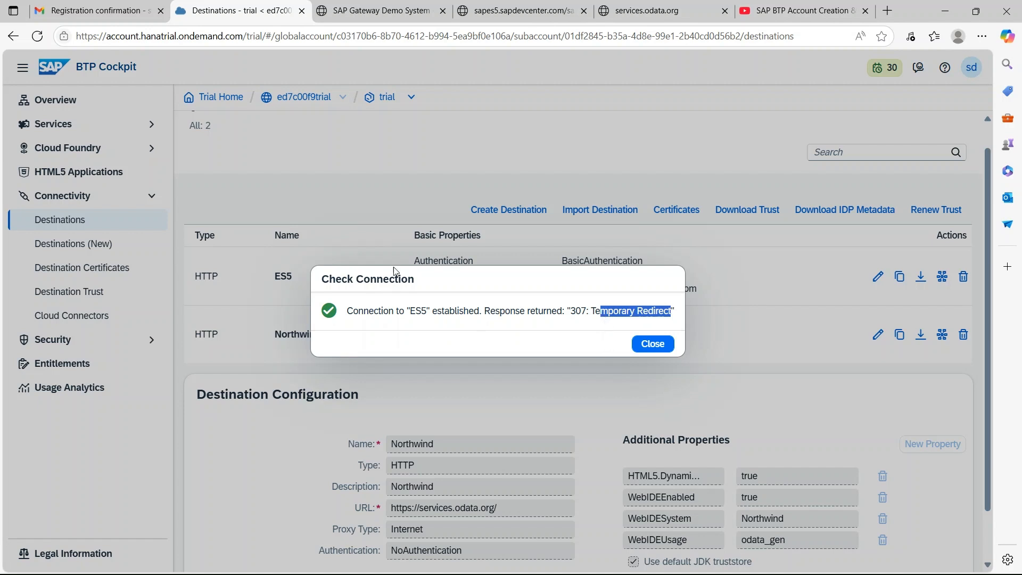
left_click(651, 345)
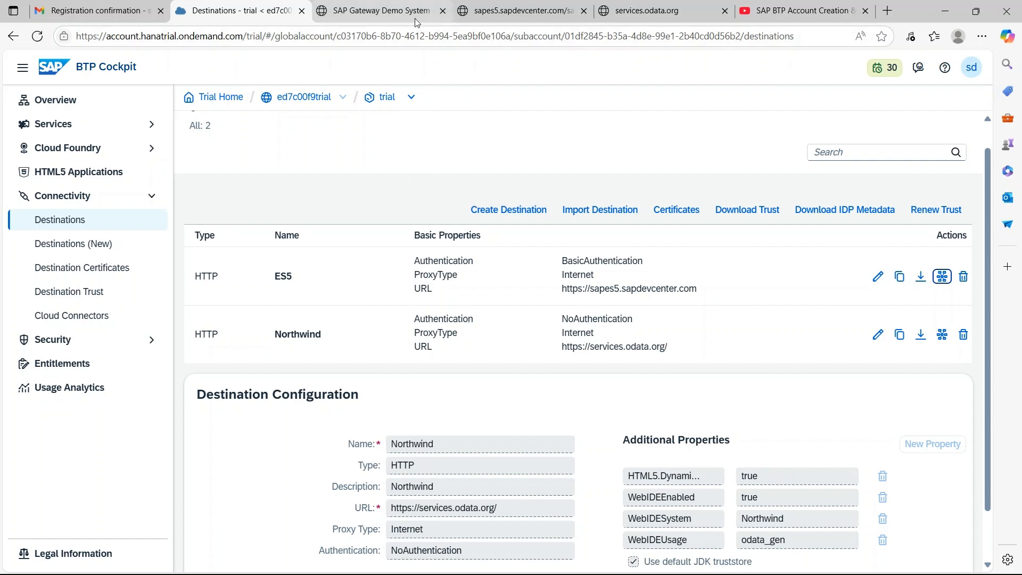
Switch to the open services.odata.org page and examine the base URL used for the Northwind destination
left_click(528, 13)
left_click(627, 11)
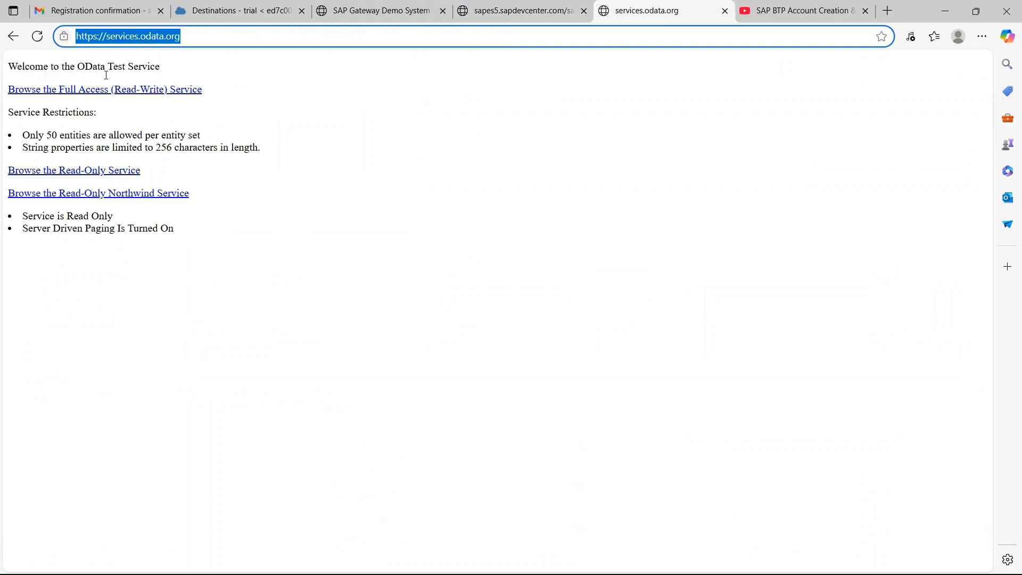
left_click(124, 36)
left_click_drag(103, 36, 47, 49)
left_click(206, 37)
left_click(318, 95)
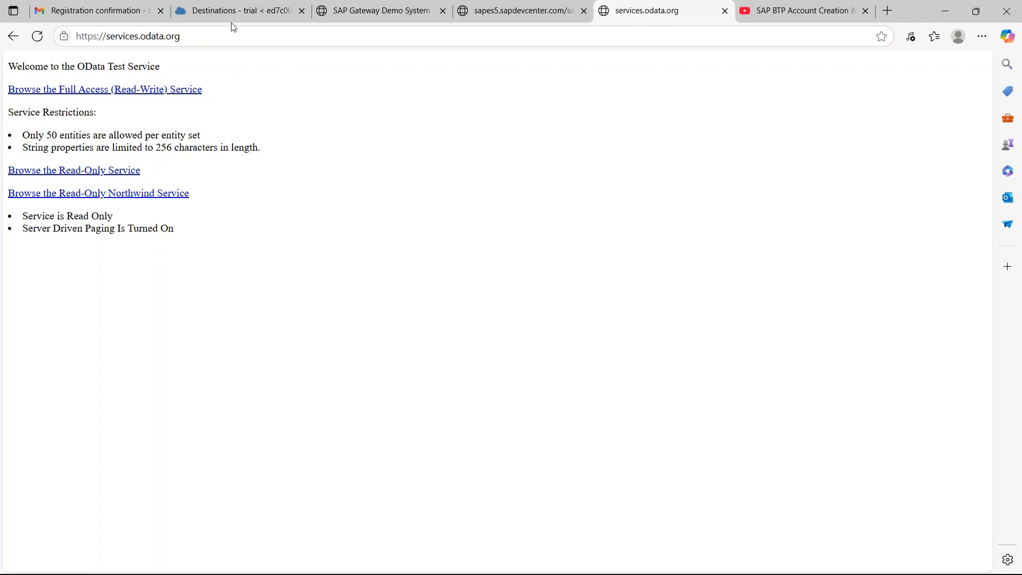
left_click_drag(224, 36, 98, 36)
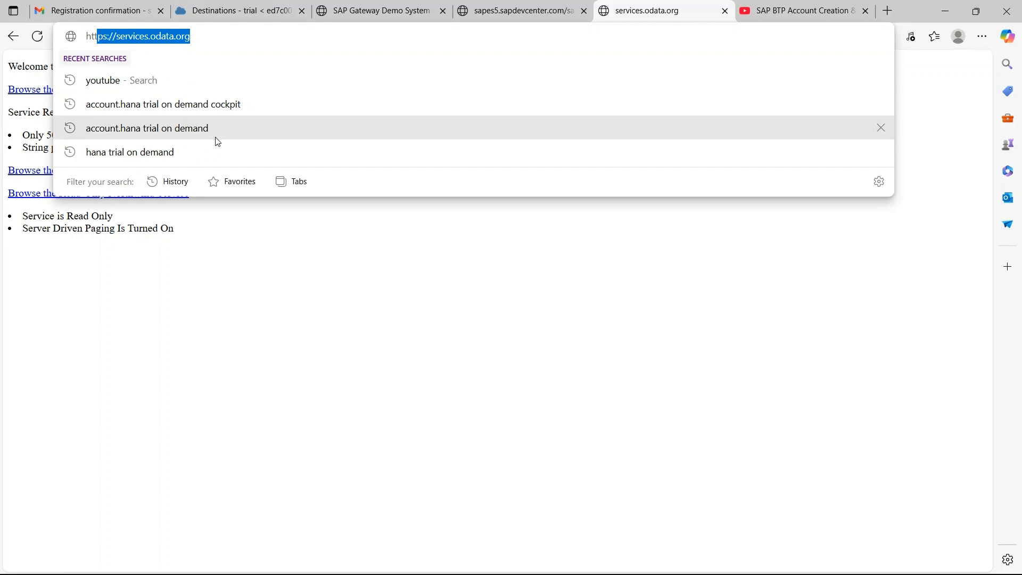
left_click(203, 262)
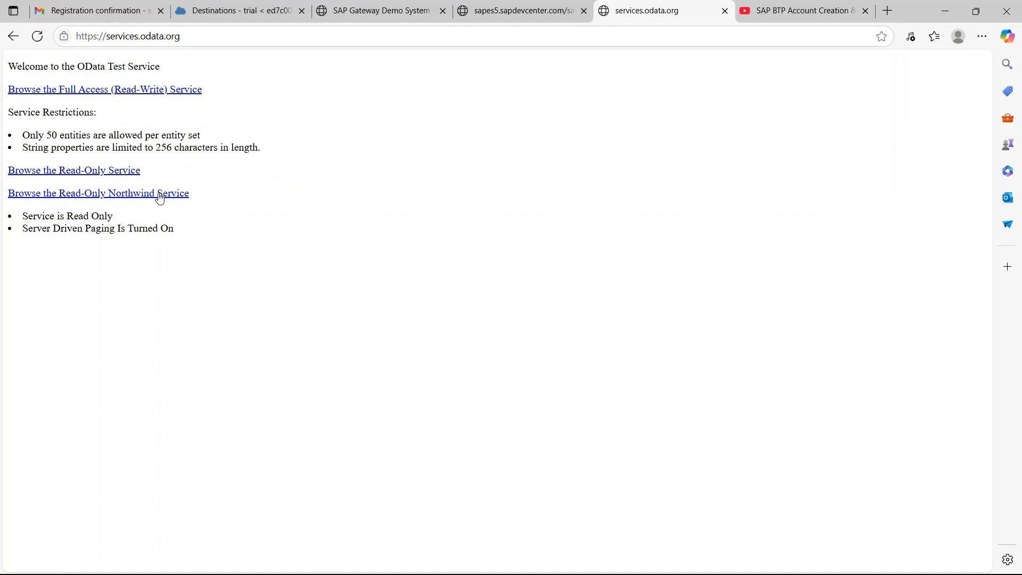
Browse the Read-Only Service, examine the version segment in its URL, and return to the OData Test Service page
left_click(107, 173)
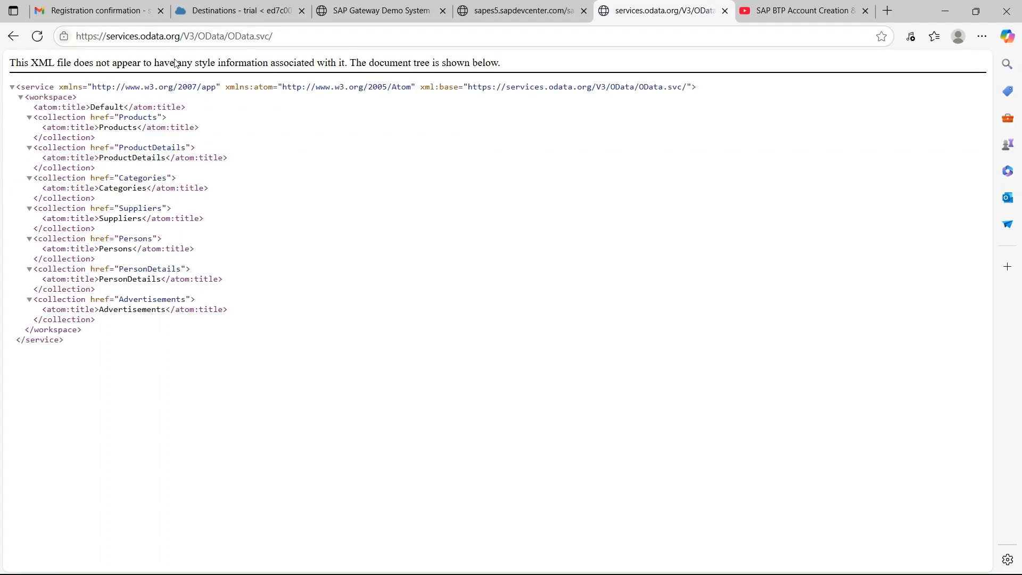
left_click(183, 36)
double_click(200, 36)
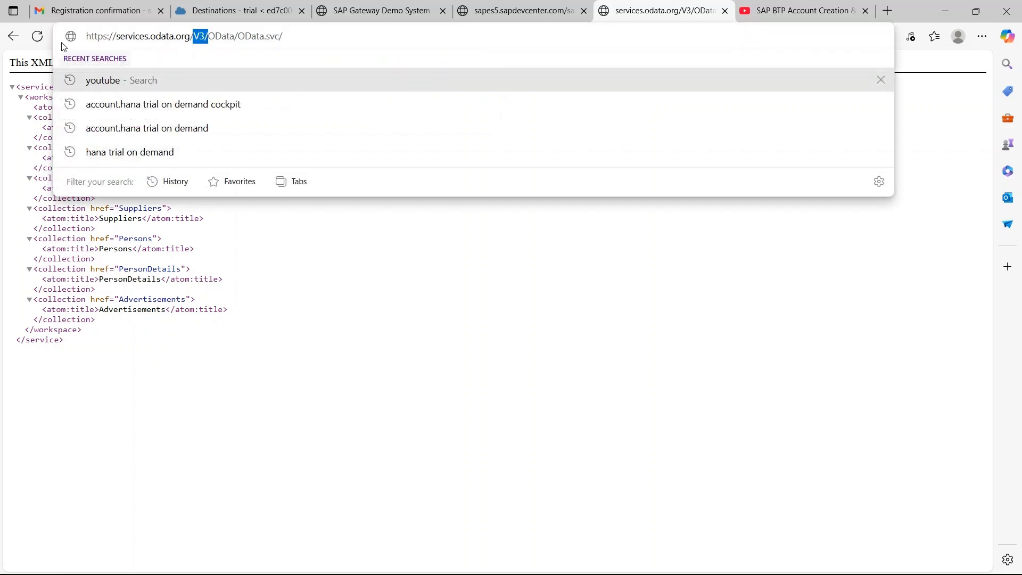
left_click(13, 36)
Browse the Read-Only Northwind Service and examine the service path in its URL
left_click(97, 194)
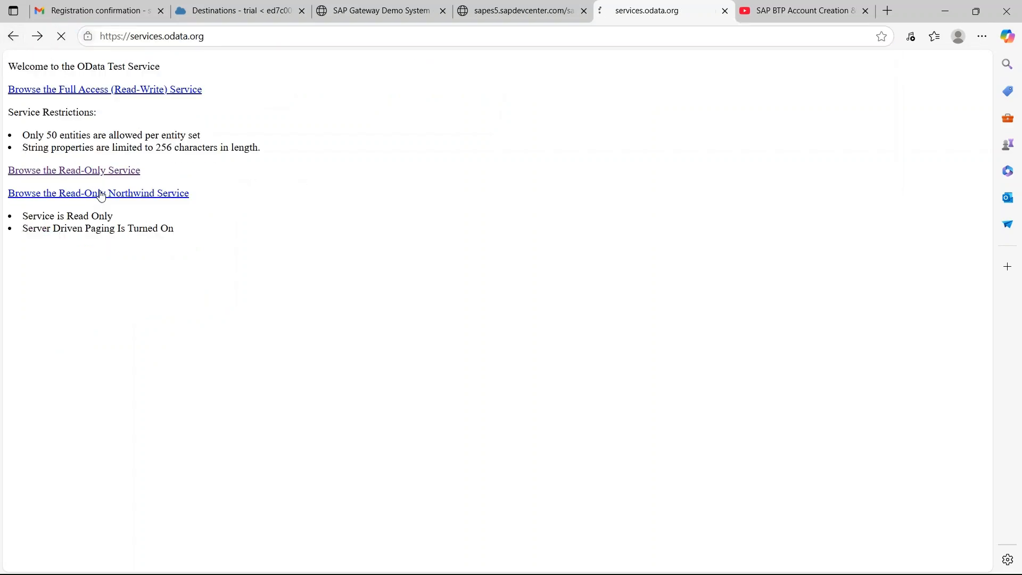
left_click(197, 36)
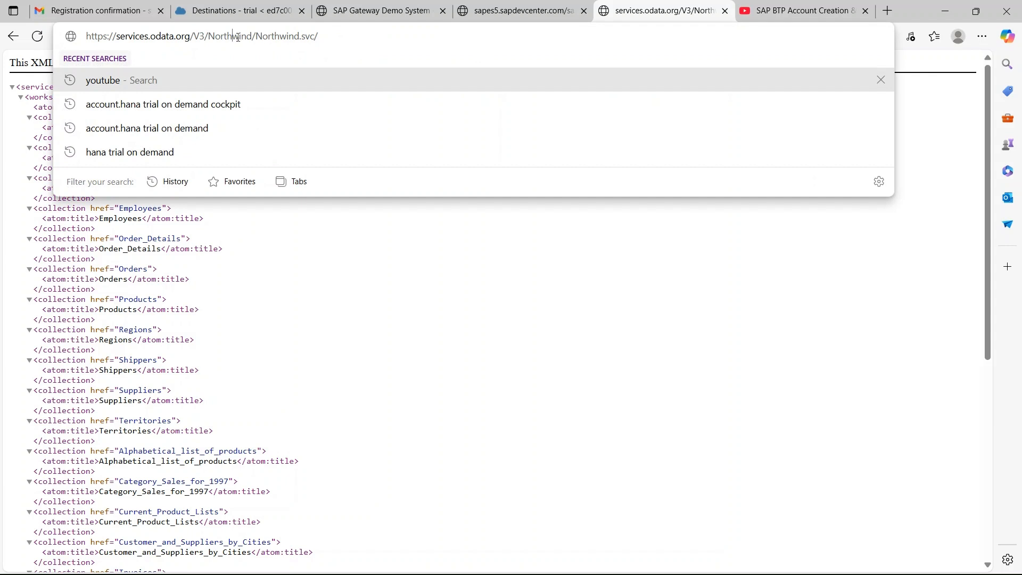
left_click(288, 37)
left_click(284, 260)
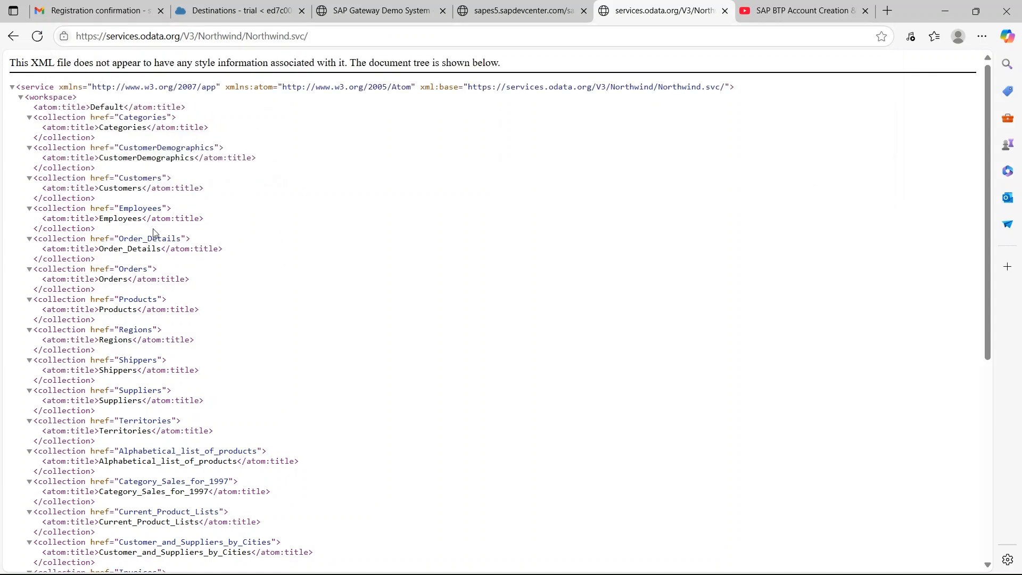
Append the Employees collection name to the Northwind service URL, look through the returned data, and go back to the service document
double_click(121, 219)
key("ctrl+c")
left_click(374, 38)
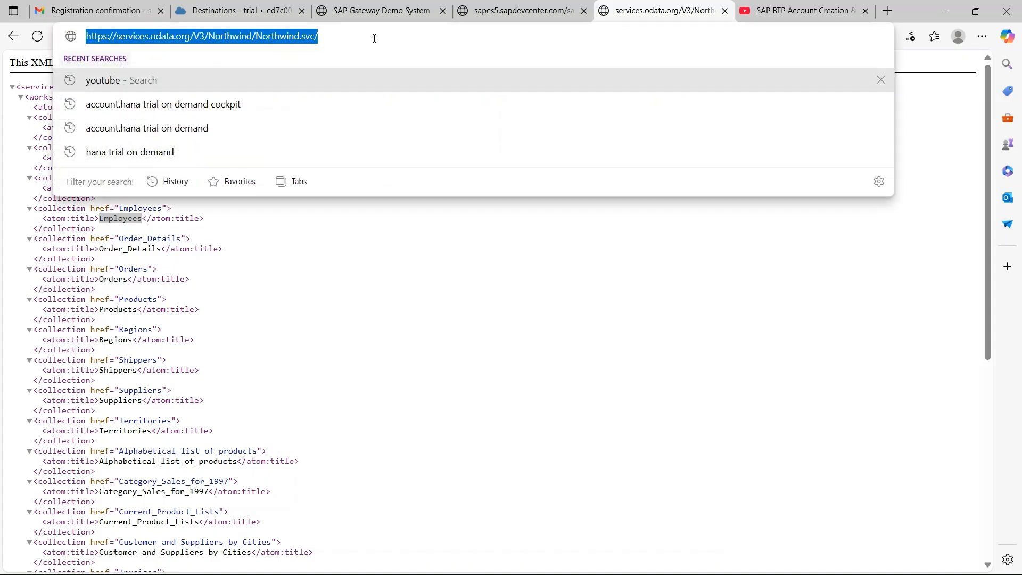
left_click(374, 38)
key("ctrl+v")
key("Return")
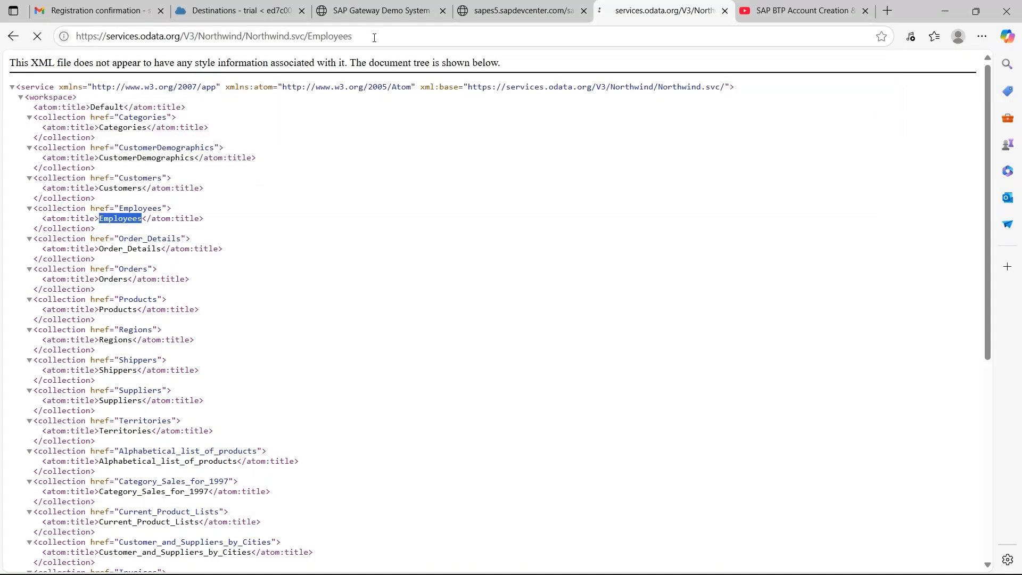
scroll(330, 254, "down", 9)
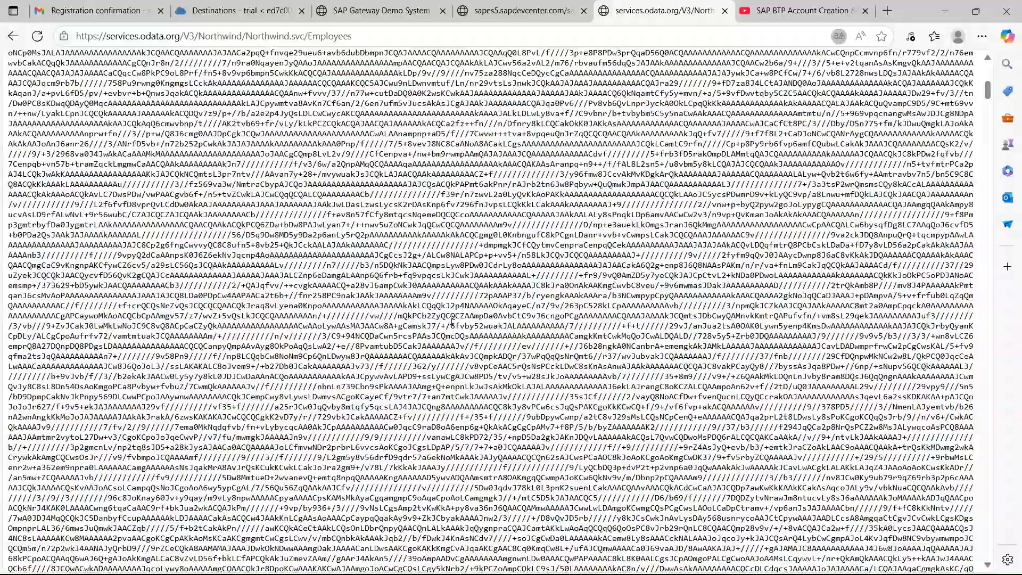
scroll(859, 61, "up", 10)
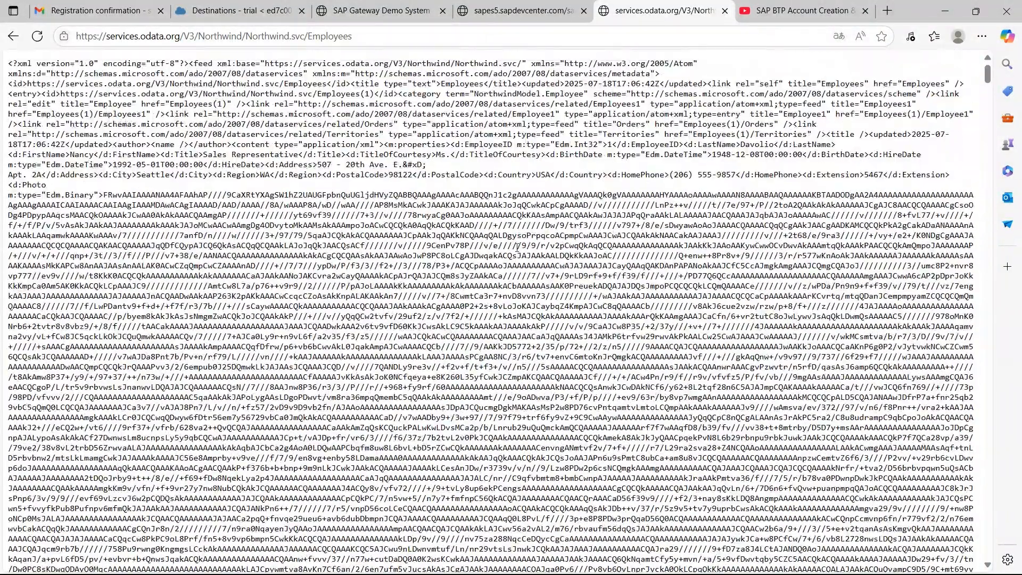
left_click(11, 36)
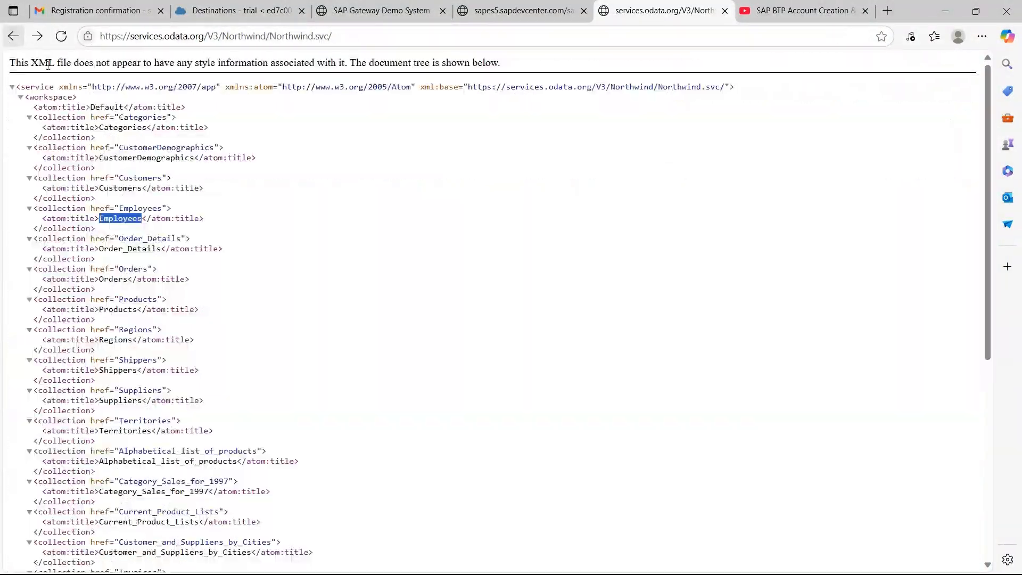
Append the Orders collection name to the Northwind service URL and look through the returned XML data
double_click(125, 279)
key("ctrl+c")
left_click(336, 35)
left_click(358, 36)
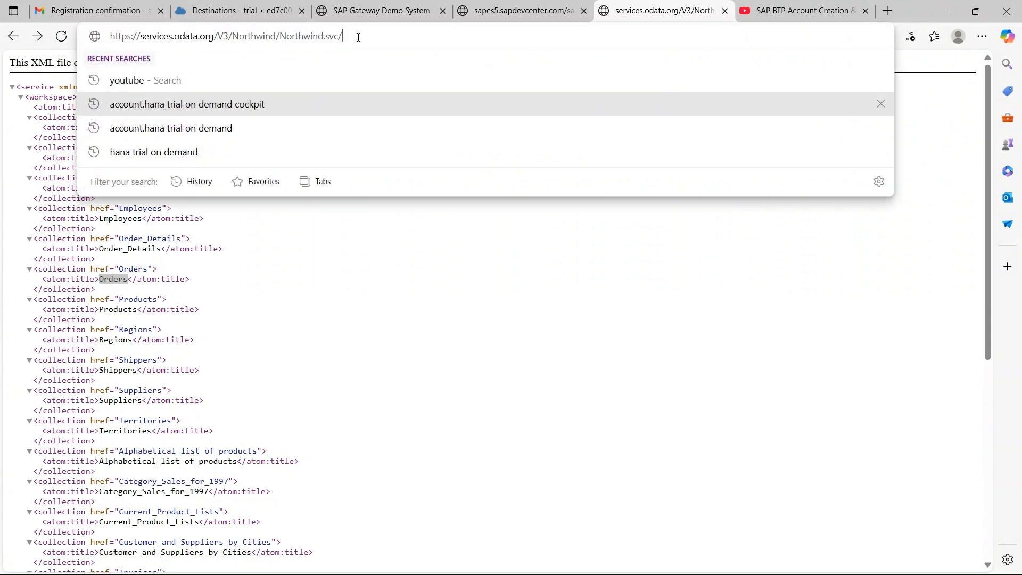
key("ctrl+v")
key("Return")
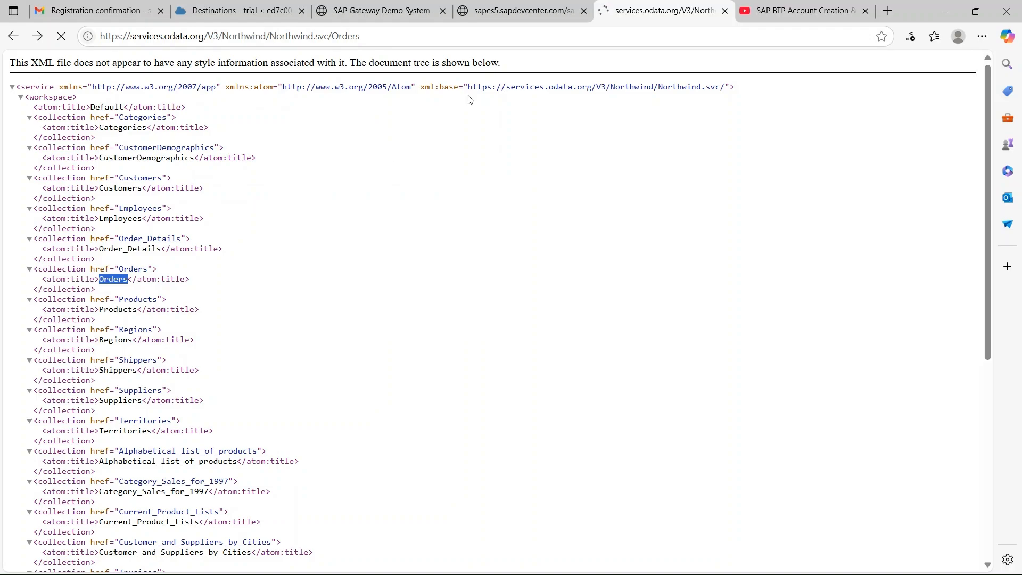
scroll(401, 189, "down", 15)
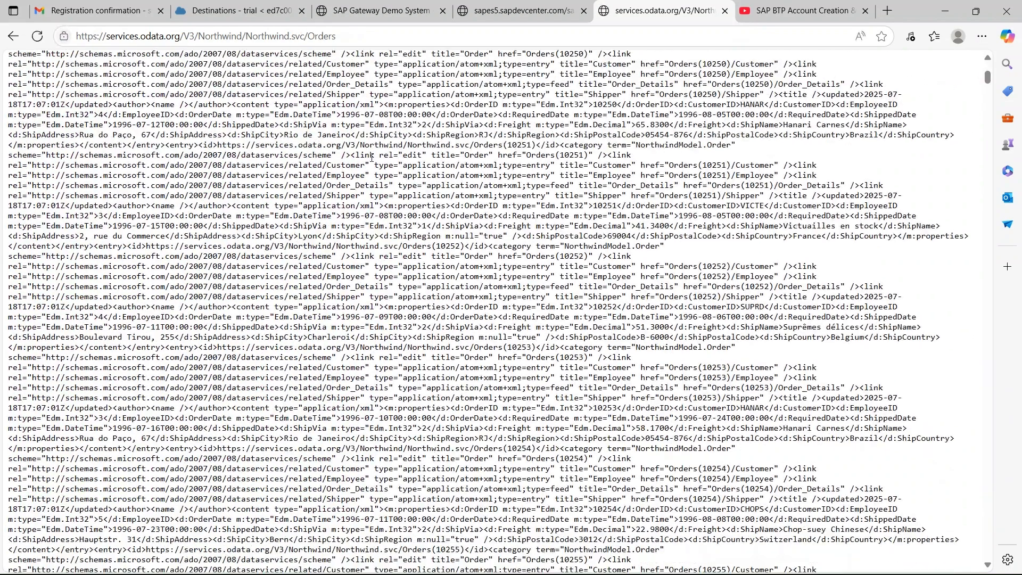
scroll(401, 189, "up", 15)
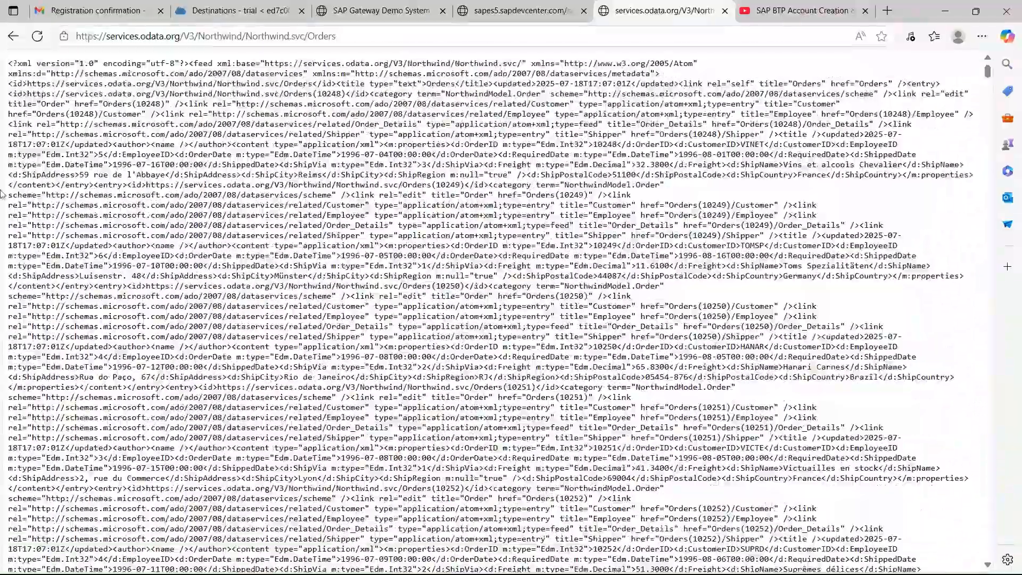
scroll(401, 189, "down", 15)
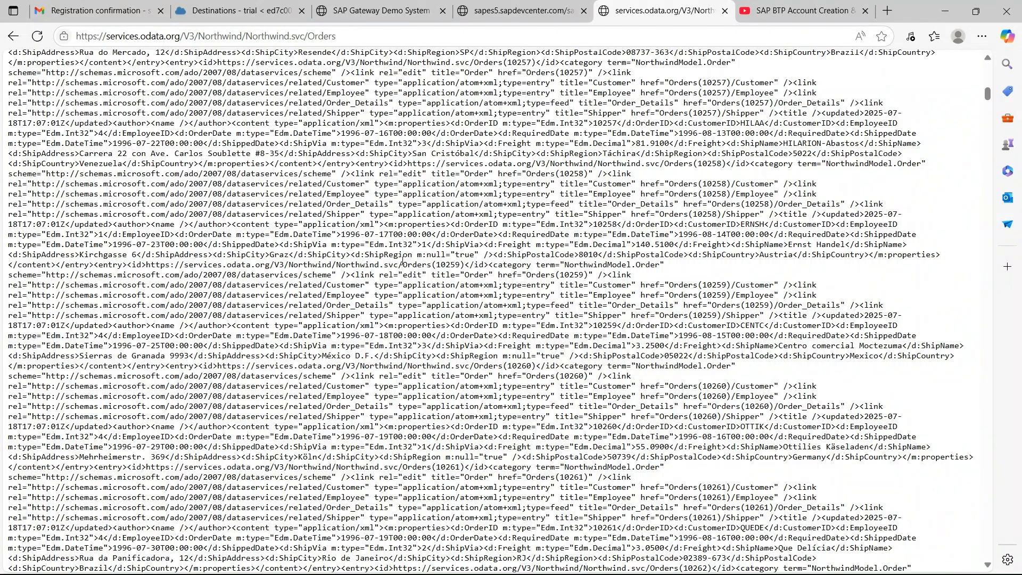
scroll(403, 261, "up", 15)
Request the Orders data as JSON by adding ?$format=json to its URL, and look through the output
left_click(392, 37)
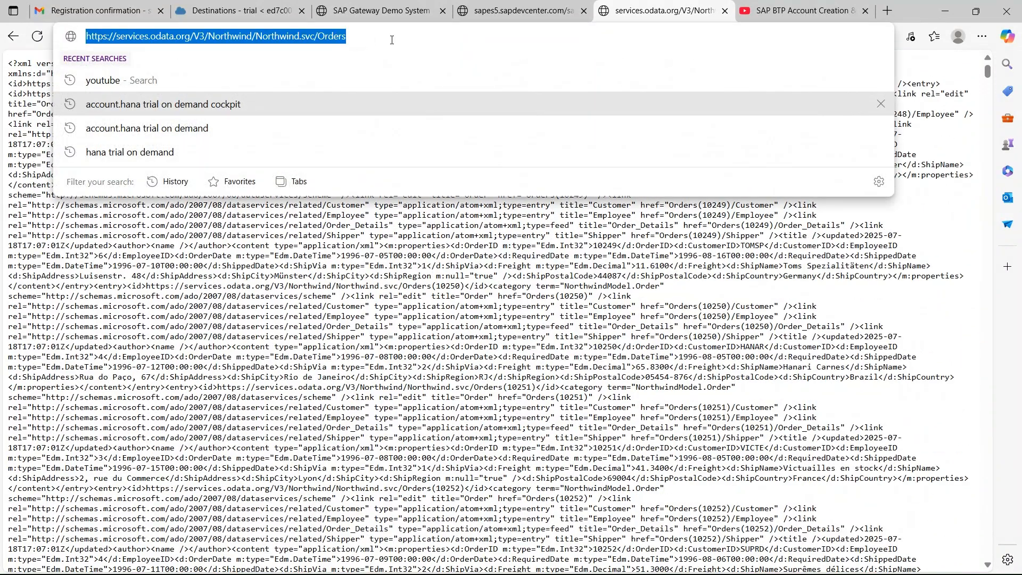
left_click(394, 40)
type("?")
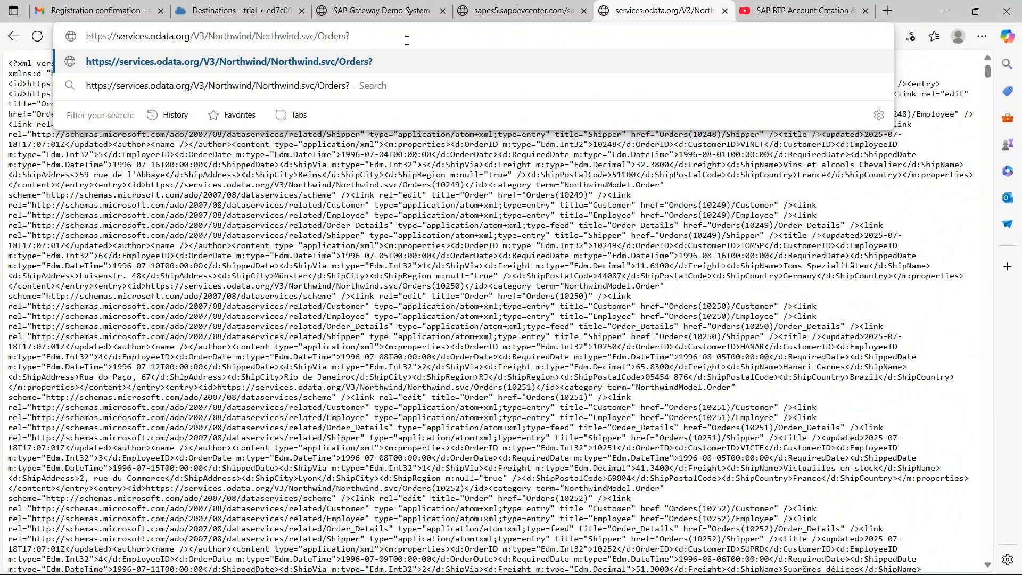
type("$for")
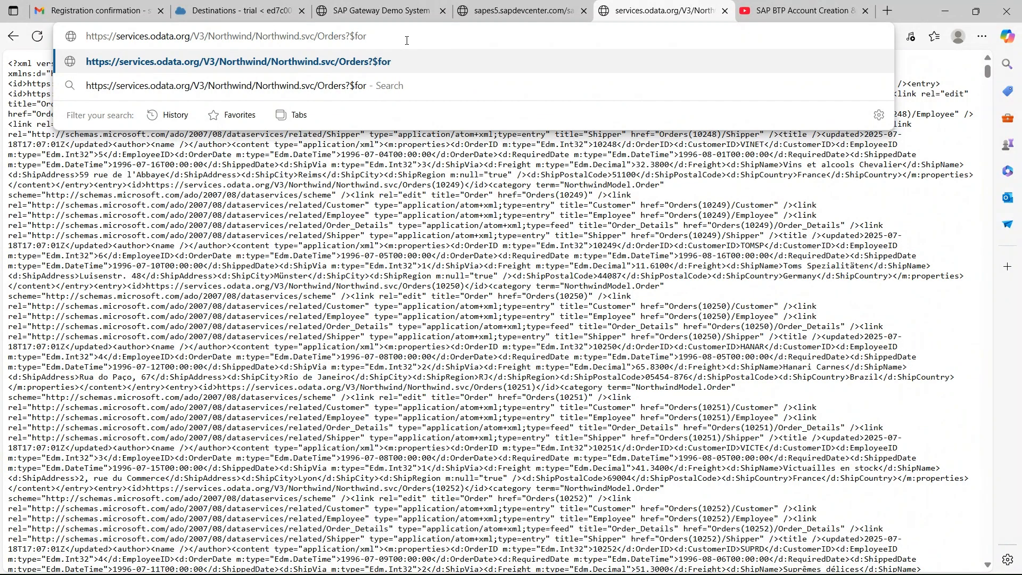
type("mat=json")
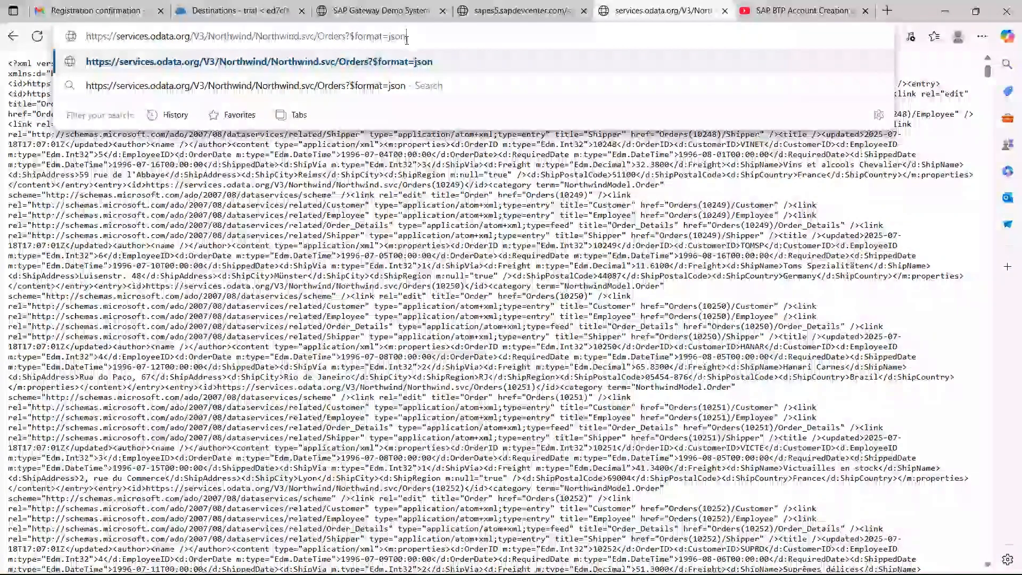
key("Return")
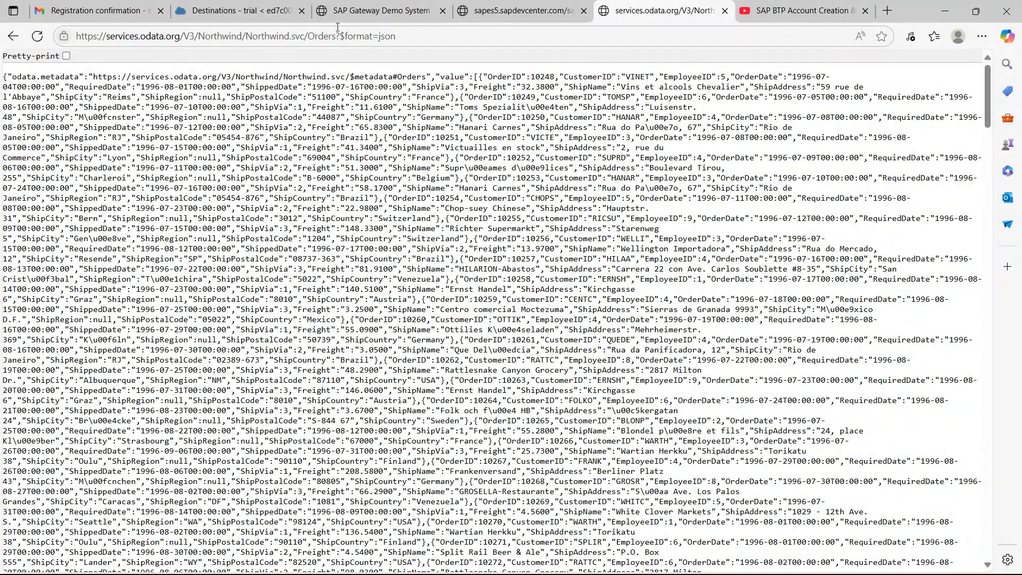
scroll(456, 244, "down", 5)
scroll(456, 244, "up", 5)
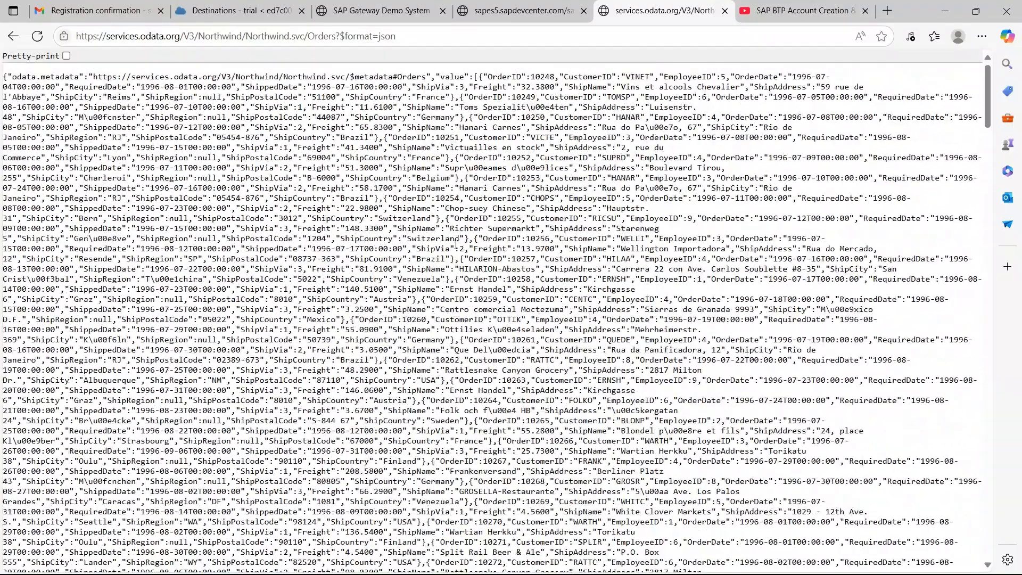
Turn on pretty-print for the Orders JSON output and look through the formatted records
left_click(66, 56)
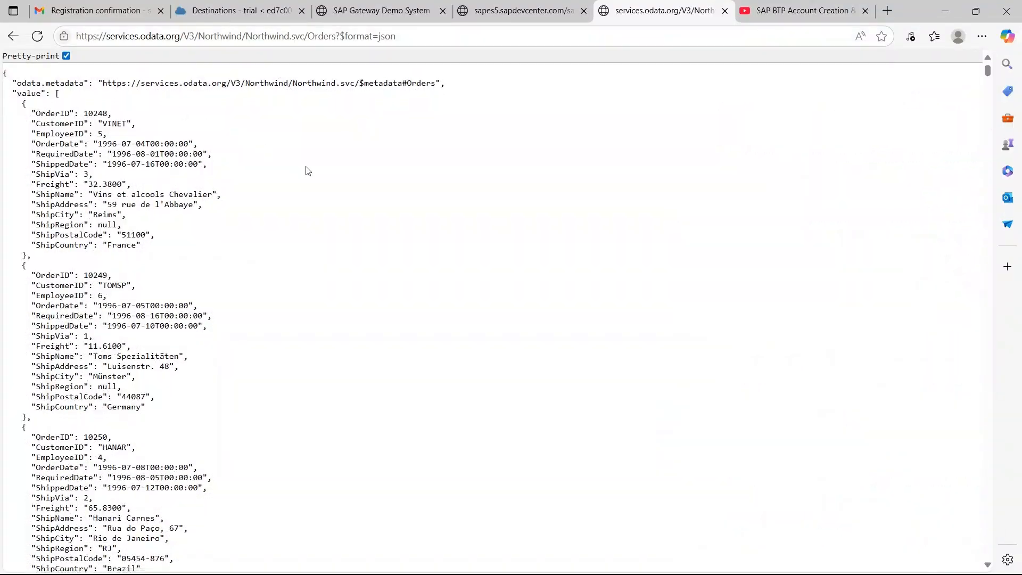
scroll(353, 228, "down", 15)
scroll(570, 324, "up", 15)
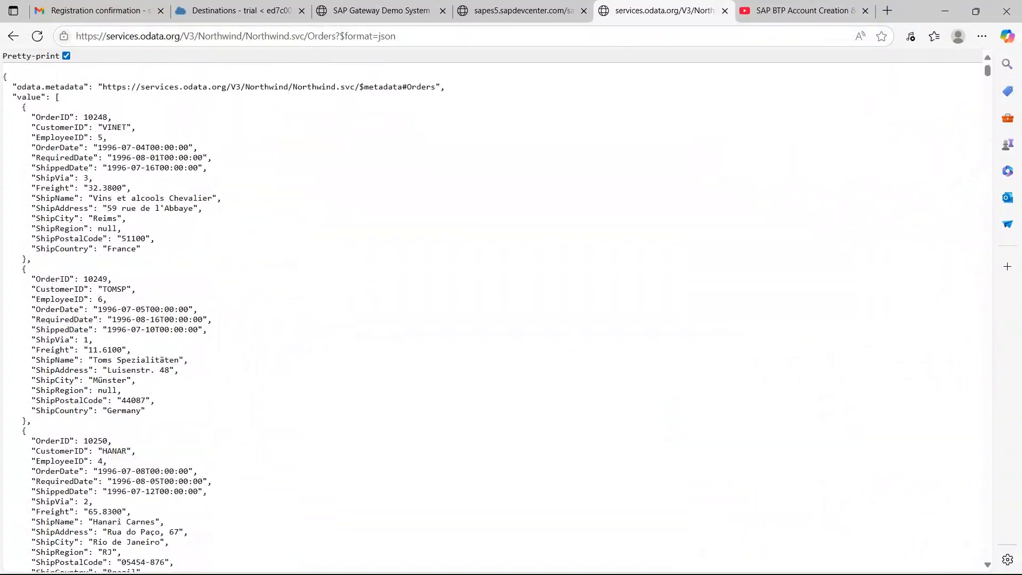
mouse_move(988, 72)
left_mouse_down()
mouse_move(989, 248)
mouse_move(989, 70)
left_mouse_up()
Launch the Fiori Launchpad from the Gateway Demo System logon page and open the Approve Purchase Orders app
left_click(393, 16)
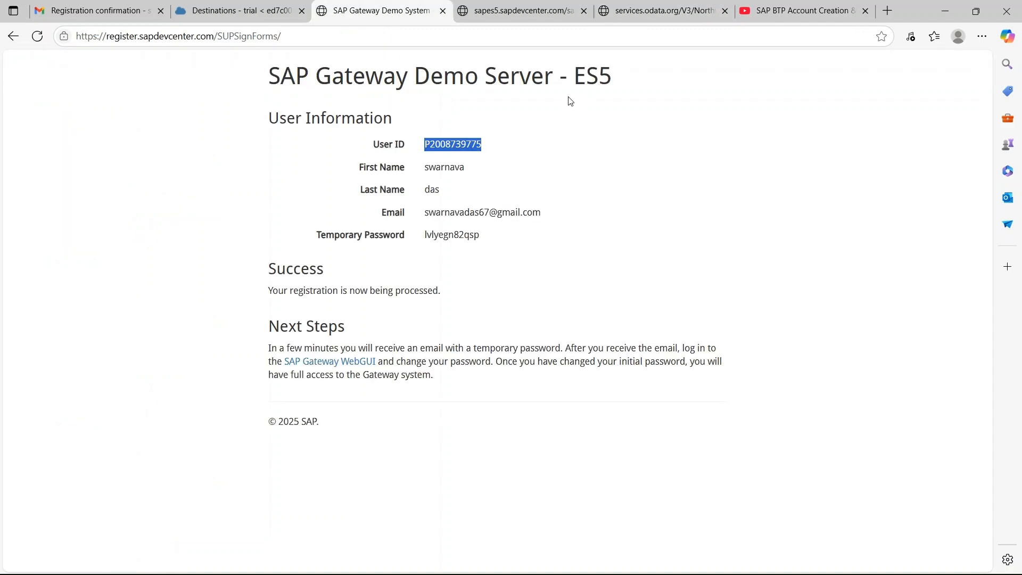
left_click(644, 13)
left_click(571, 13)
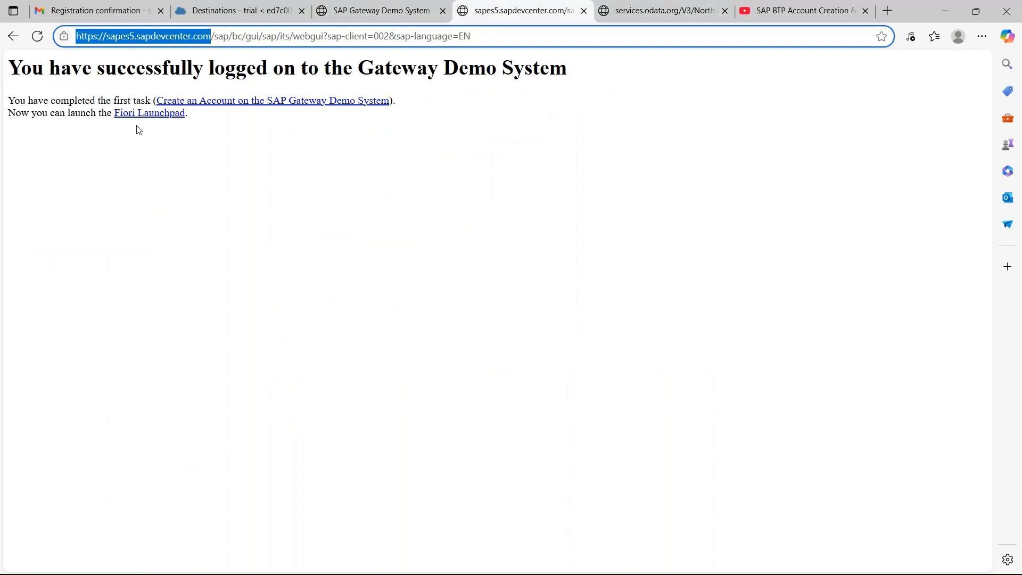
left_click(171, 116)
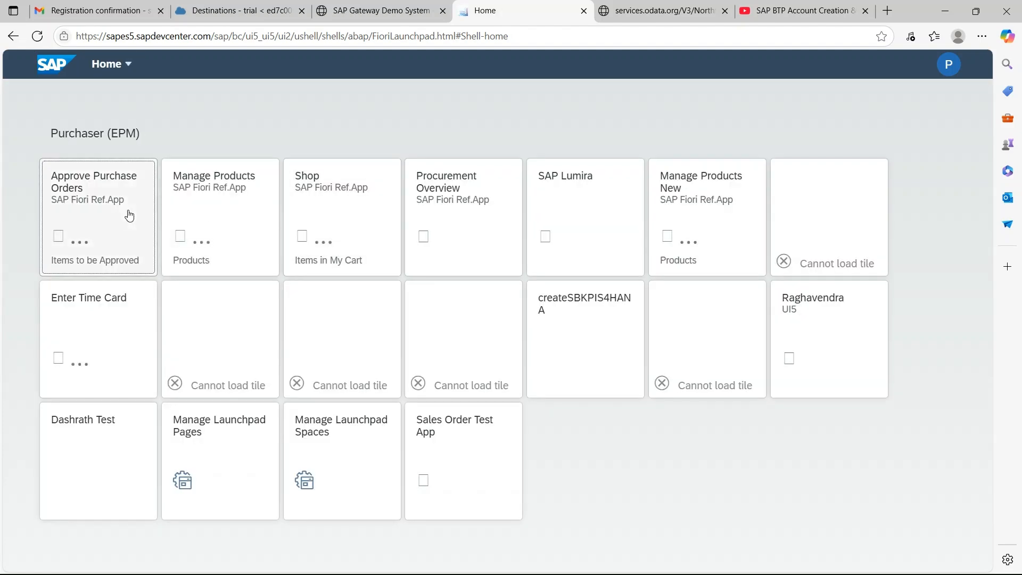
left_click(129, 215)
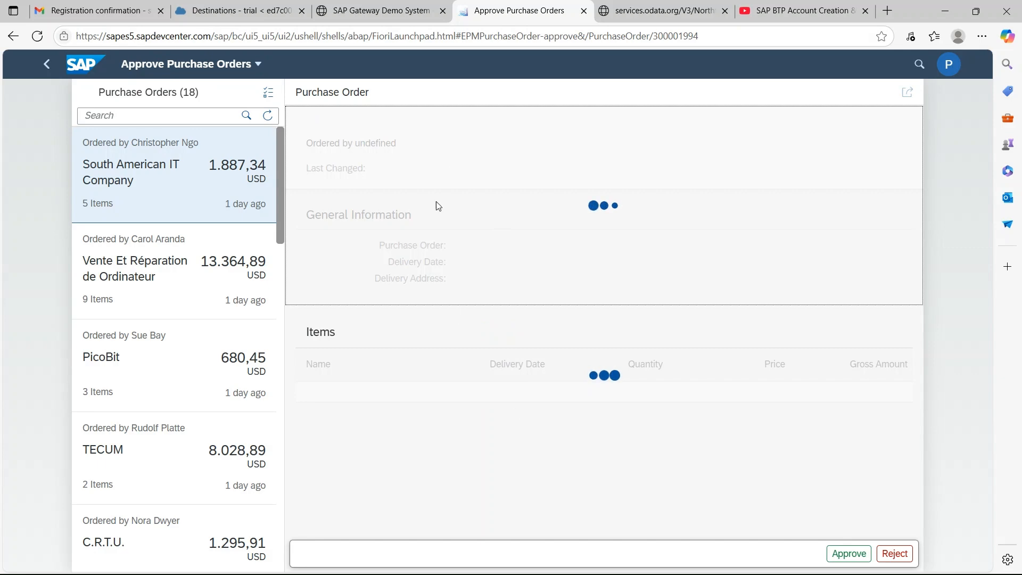
Open the browser developer tools, widen them, and reload the Approve Purchase Orders app while recording its network requests
key("F12")
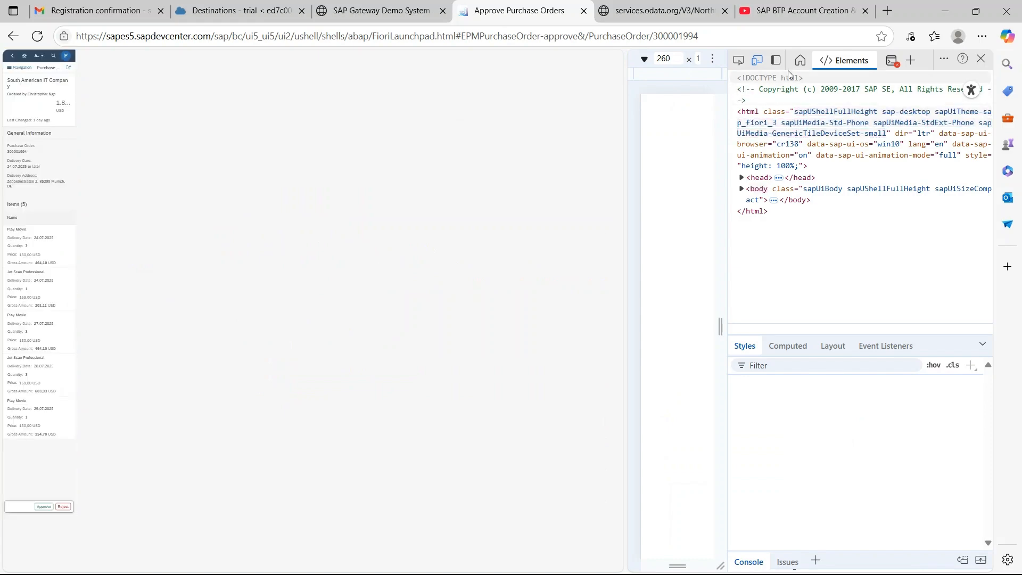
left_click(891, 62)
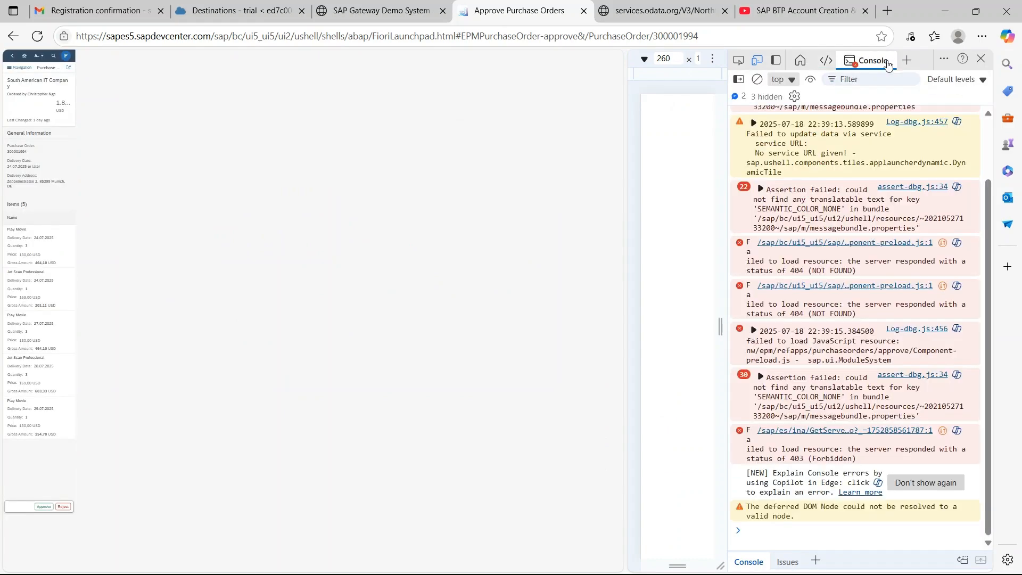
left_click(826, 60)
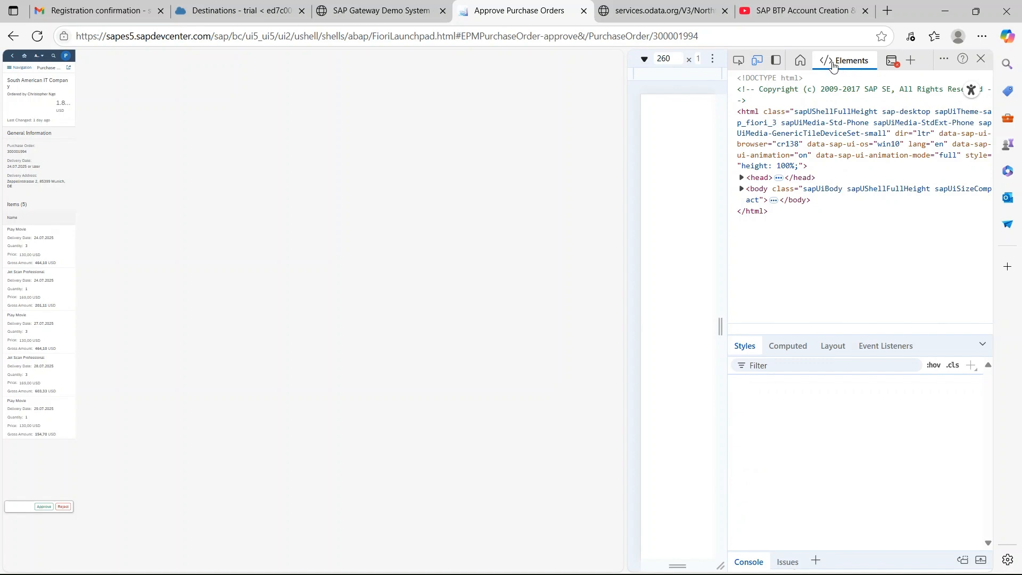
left_click_drag(625, 142, 461, 158)
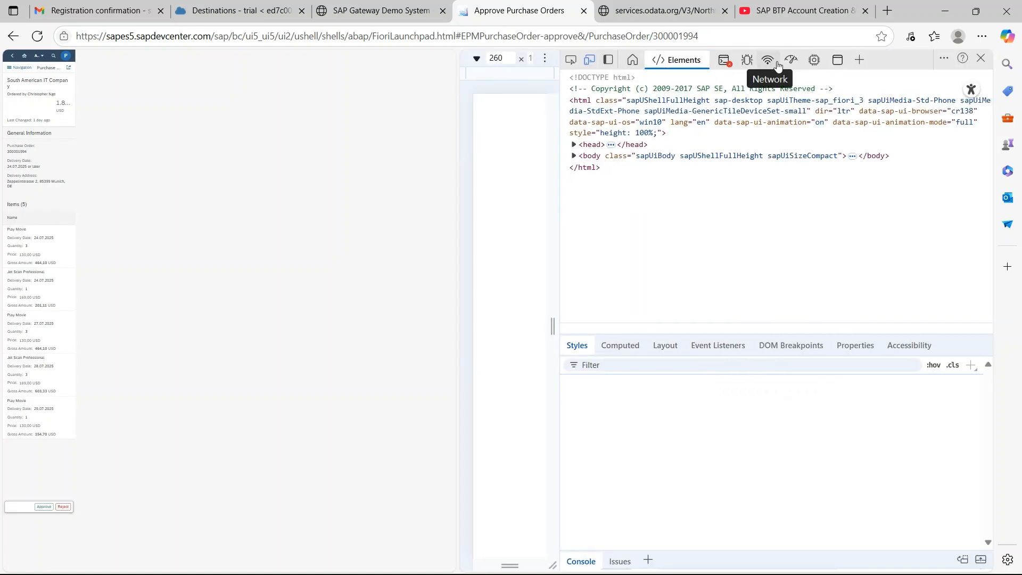
left_click(748, 61)
left_click(763, 62)
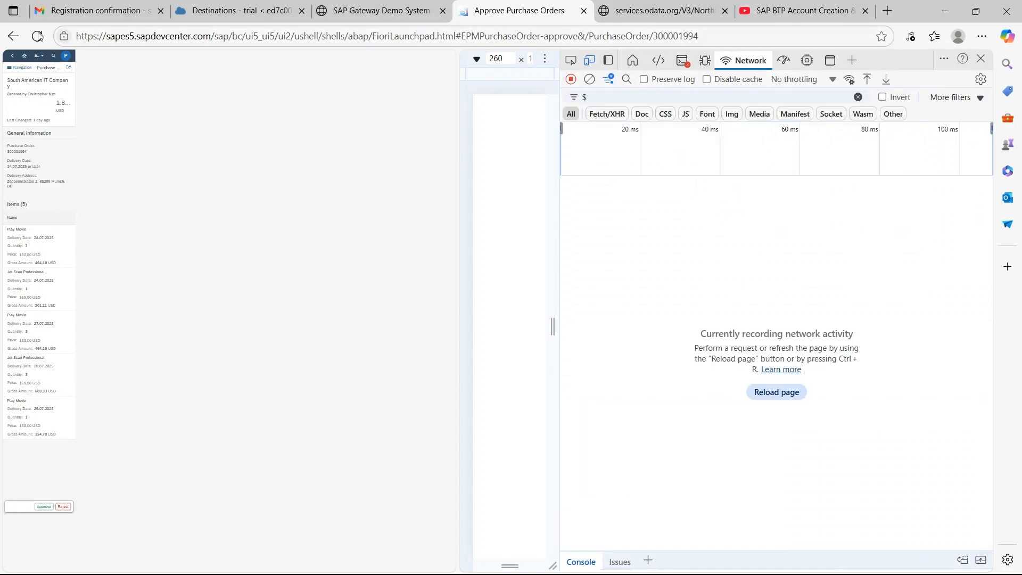
key("ctrl+r")
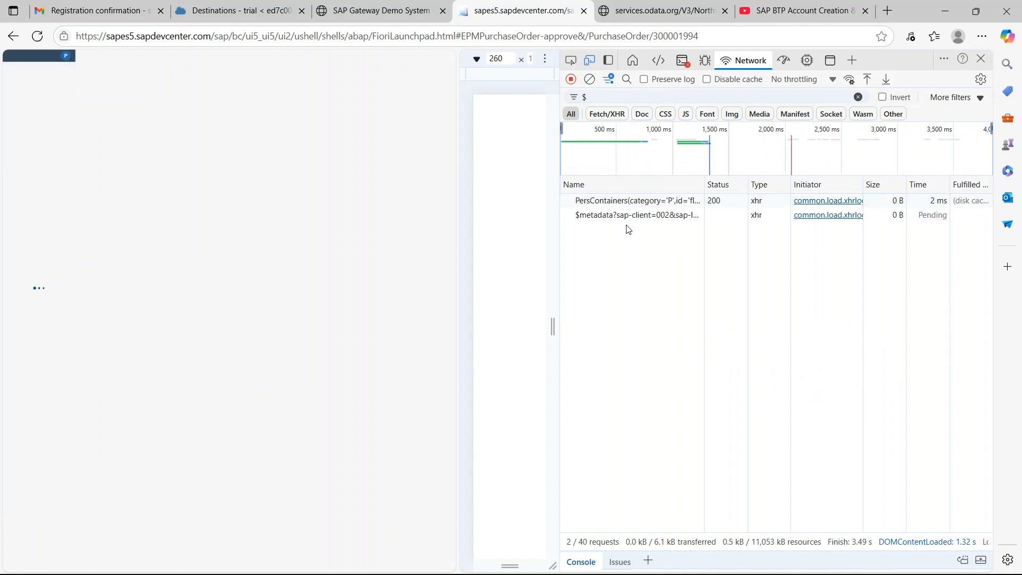
Show the headers of the $metadata request and copy its request URL up to the service name SEPMRA_PO_APV
left_click(628, 219)
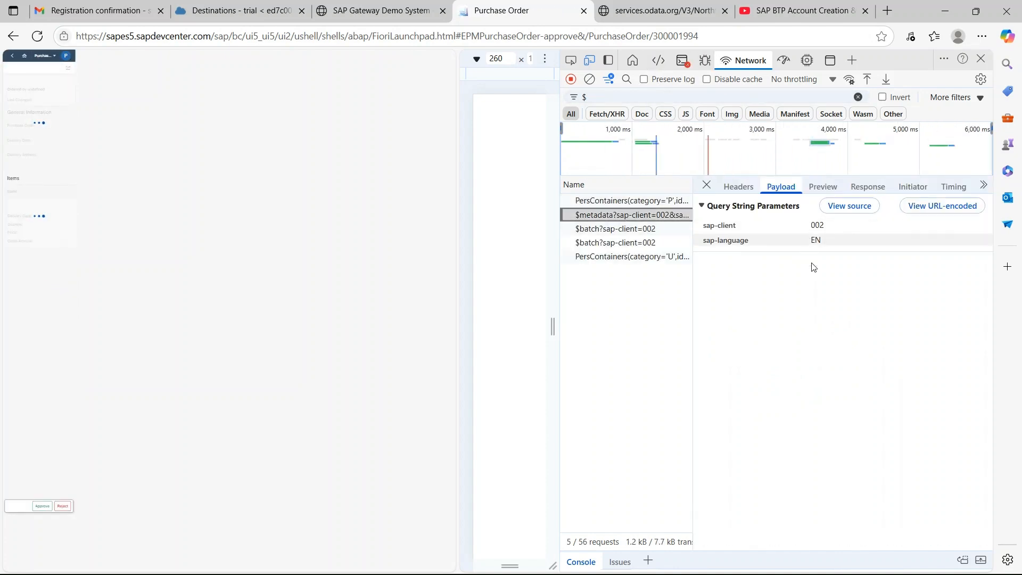
left_click(738, 187)
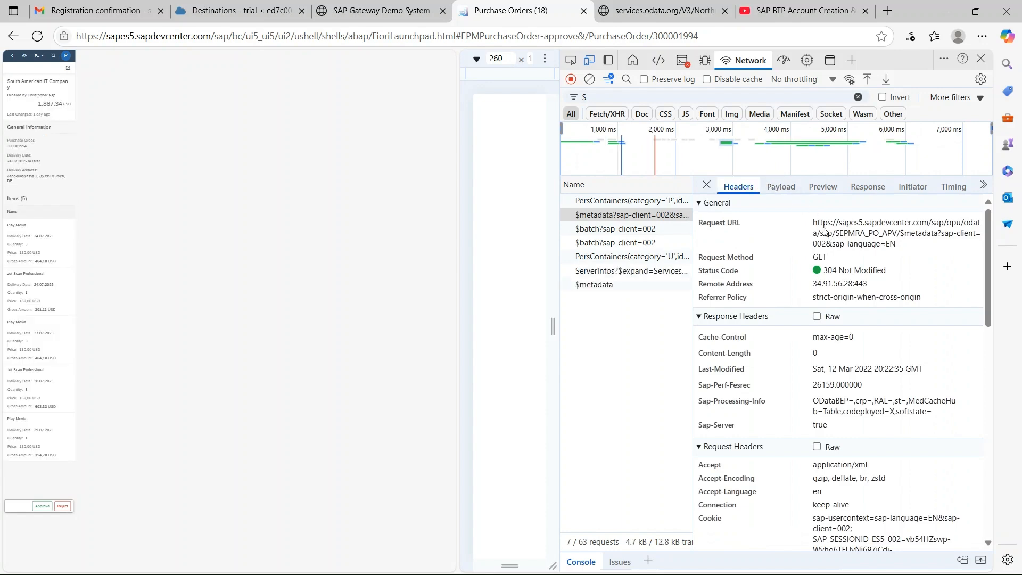
left_click_drag(813, 222, 903, 241)
key("ctrl+c")
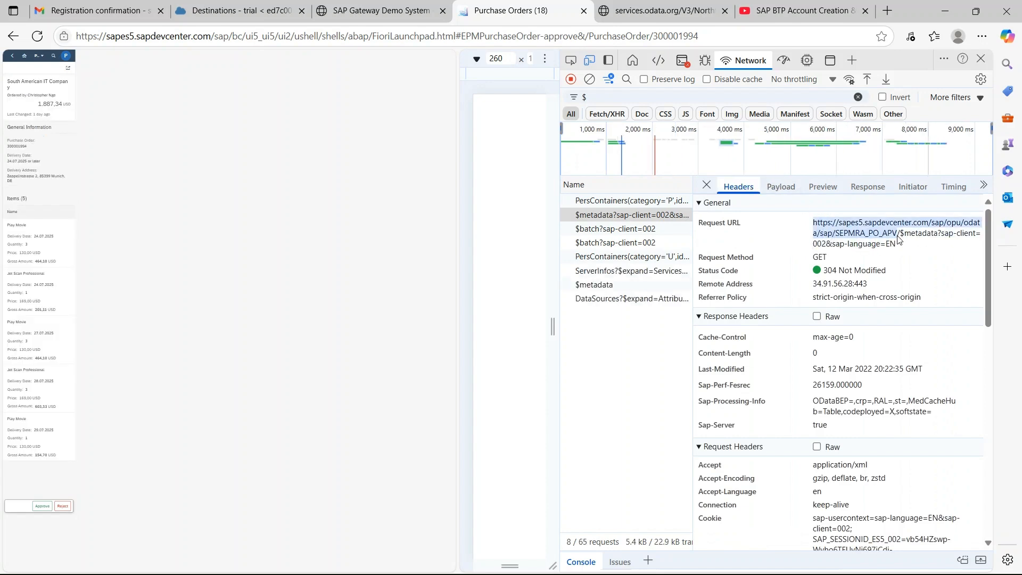
Open the copied SEPMRA_PO_APV service URL in a new browser tab and examine its collections and the service name in the address
left_click(892, 11)
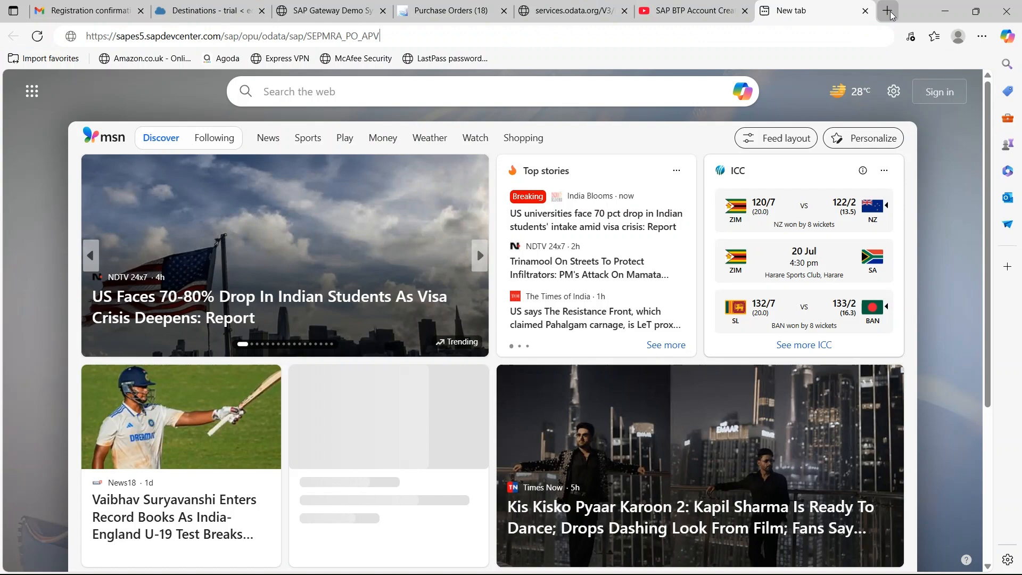
key("ctrl+v")
key("Return")
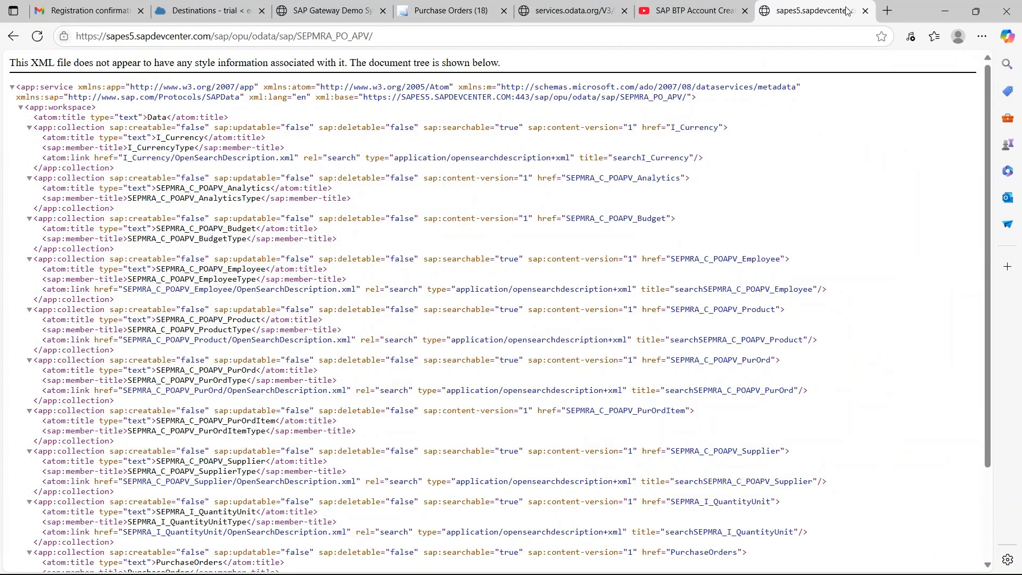
scroll(337, 347, "down", 3)
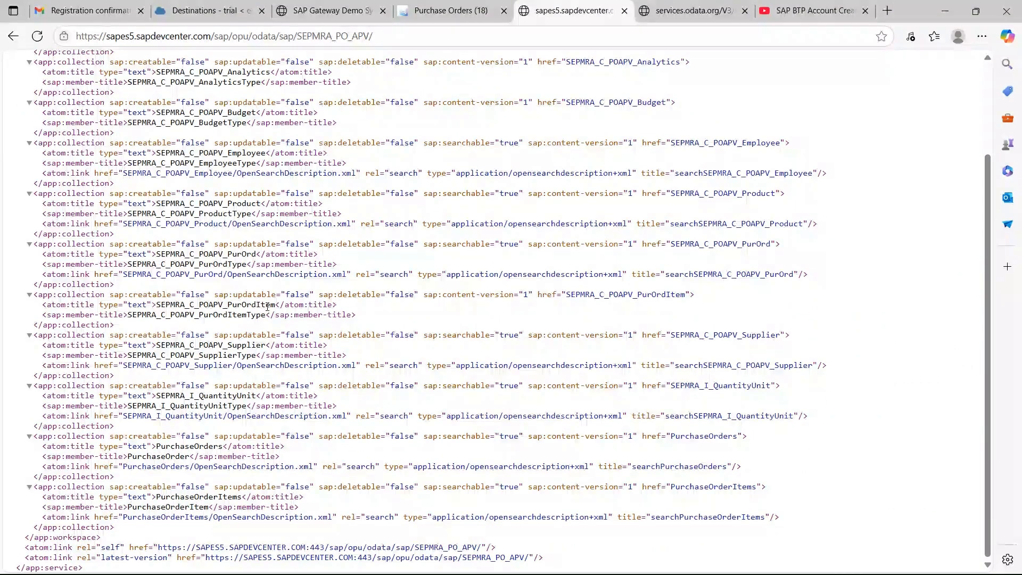
scroll(266, 307, "up", 3)
double_click(343, 39)
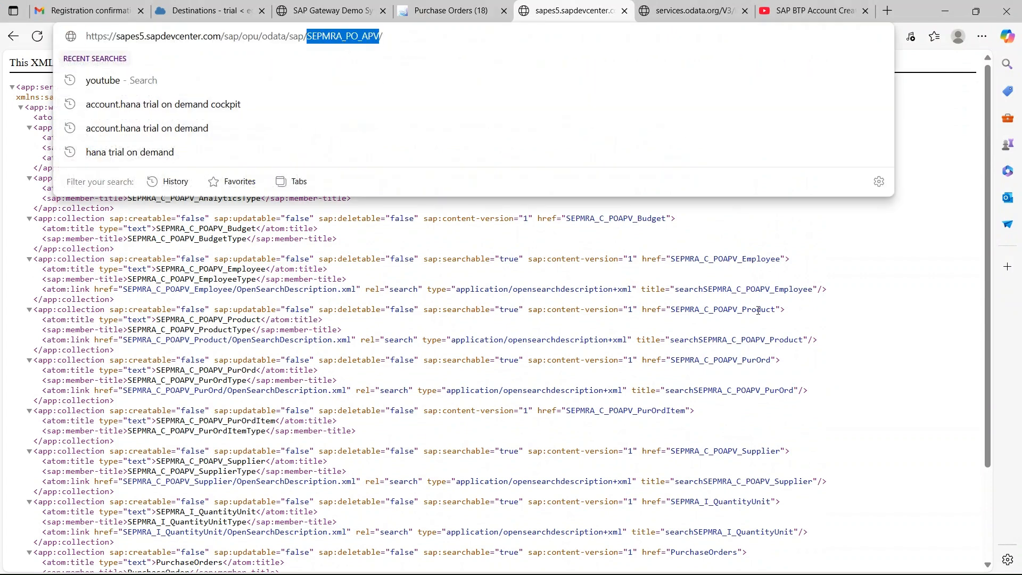
left_click(870, 283)
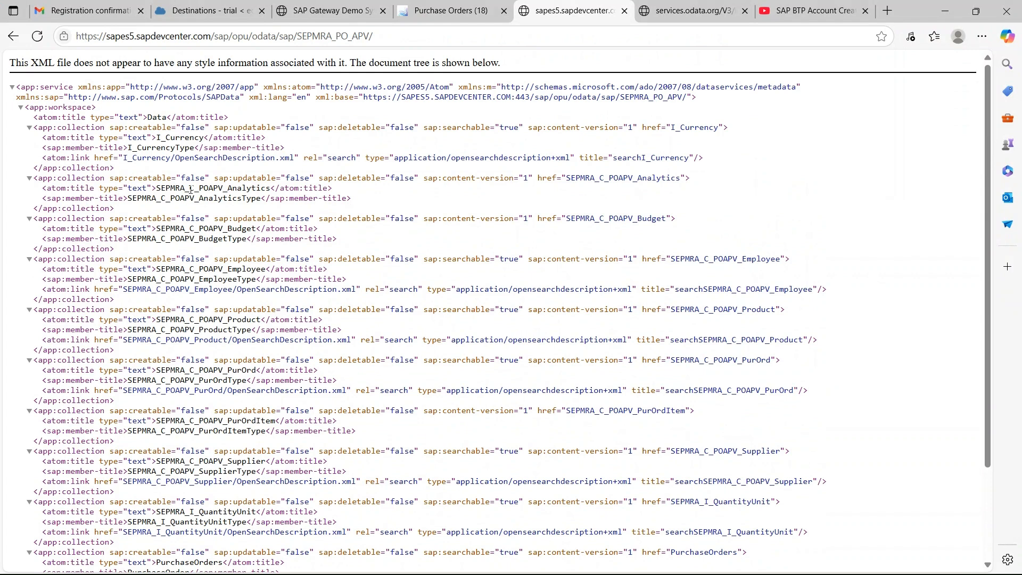
Append the SEPMRA_C_POAPV_Supplier collection name to the SEPMRA_PO_APV service URL and look through the returned supplier entries
scroll(181, 215, "down", 3)
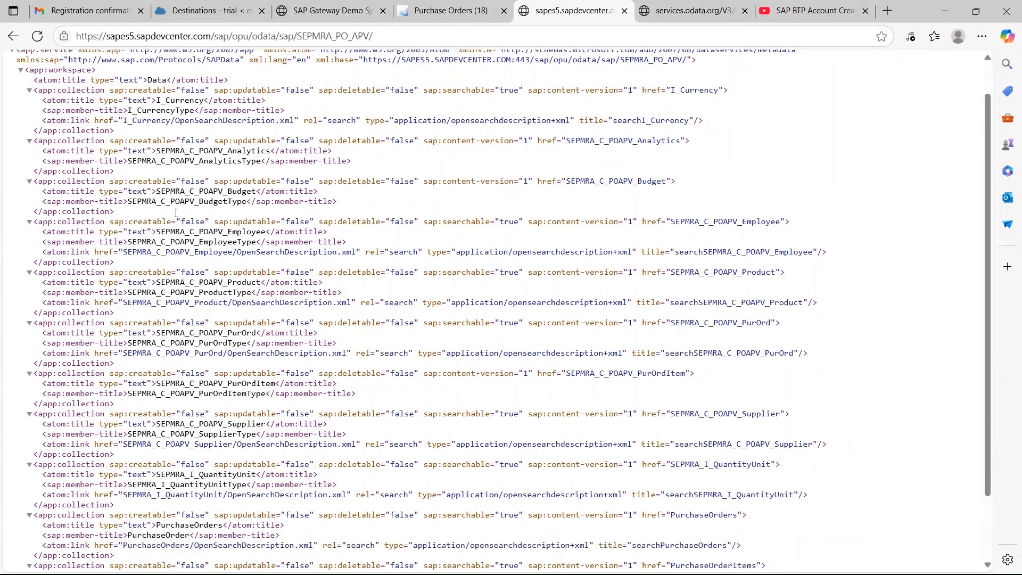
double_click(177, 343)
key("ctrl+c")
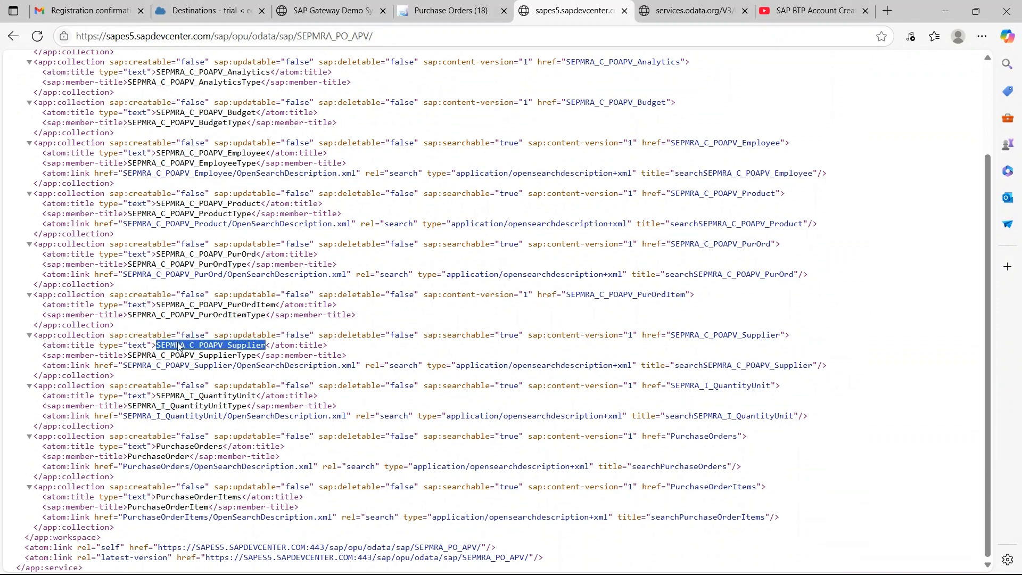
left_click(427, 42)
key("ctrl+v")
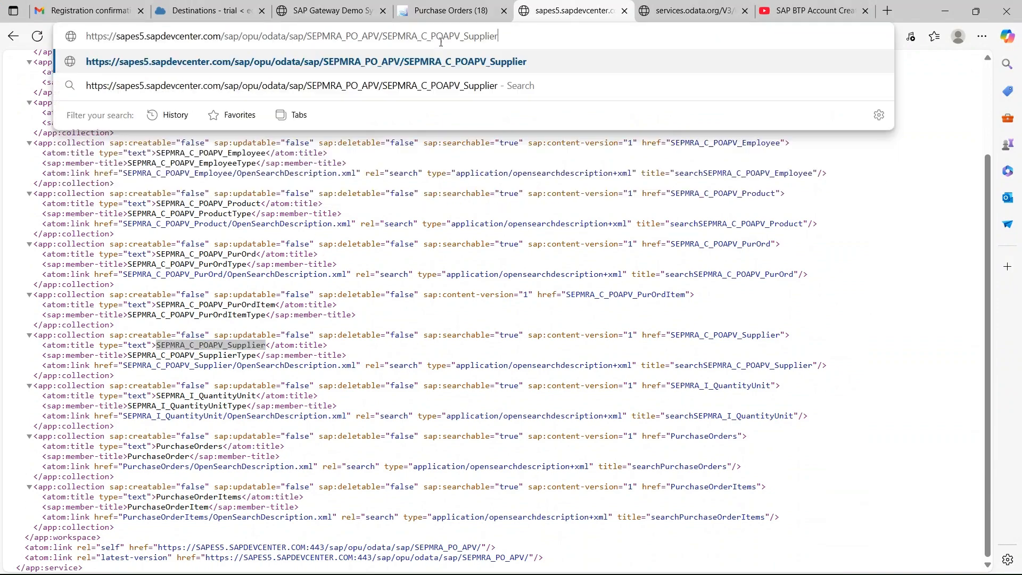
key("Return")
scroll(405, 191, "down", 15)
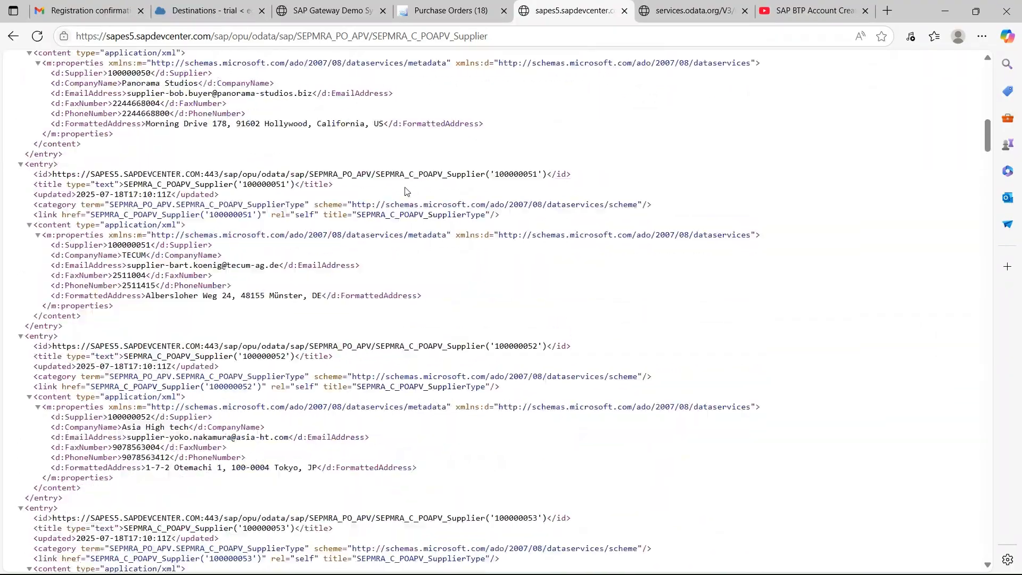
scroll(406, 191, "up", 6)
scroll(410, 194, "down", 10)
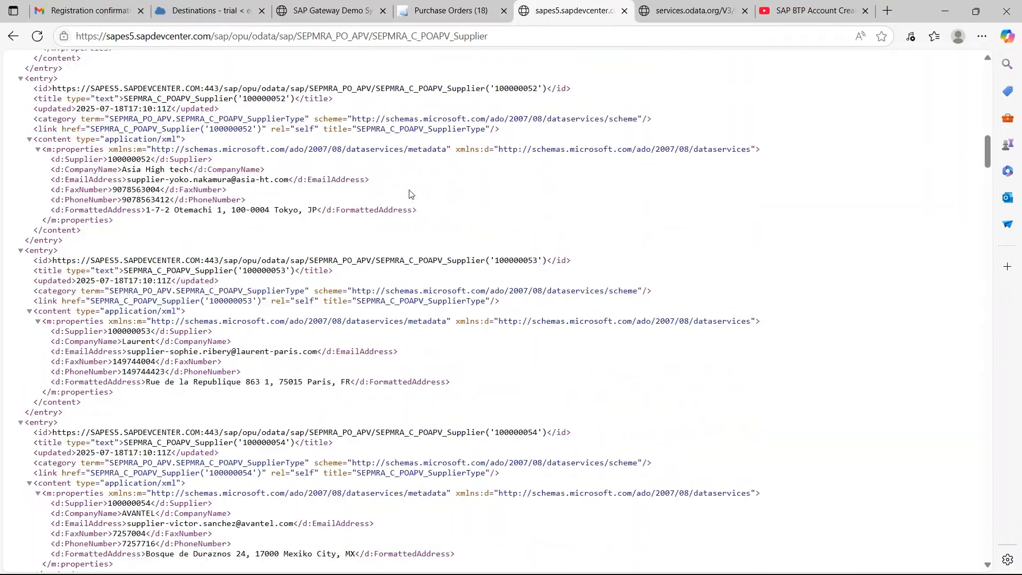
scroll(409, 191, "up", 20)
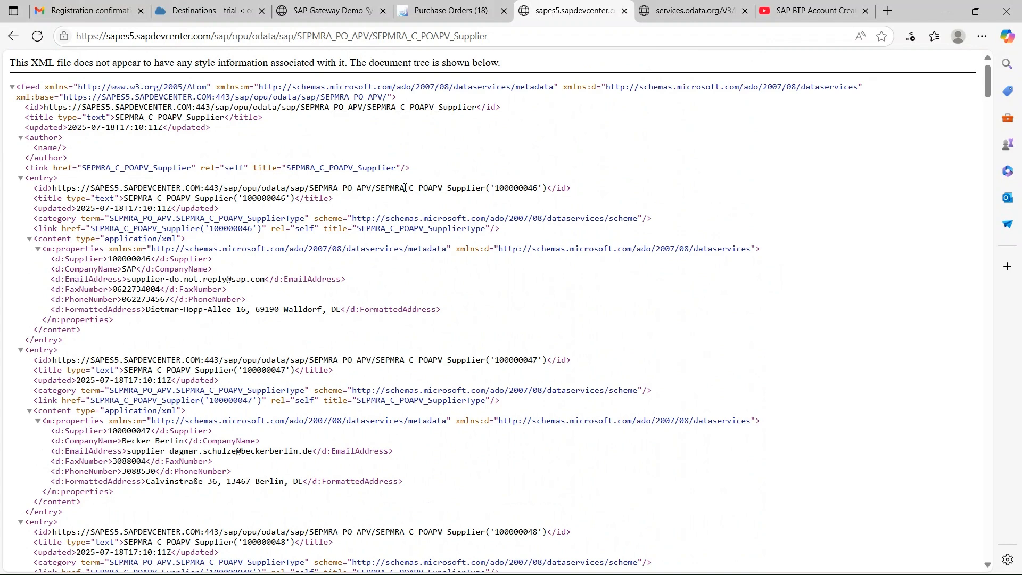